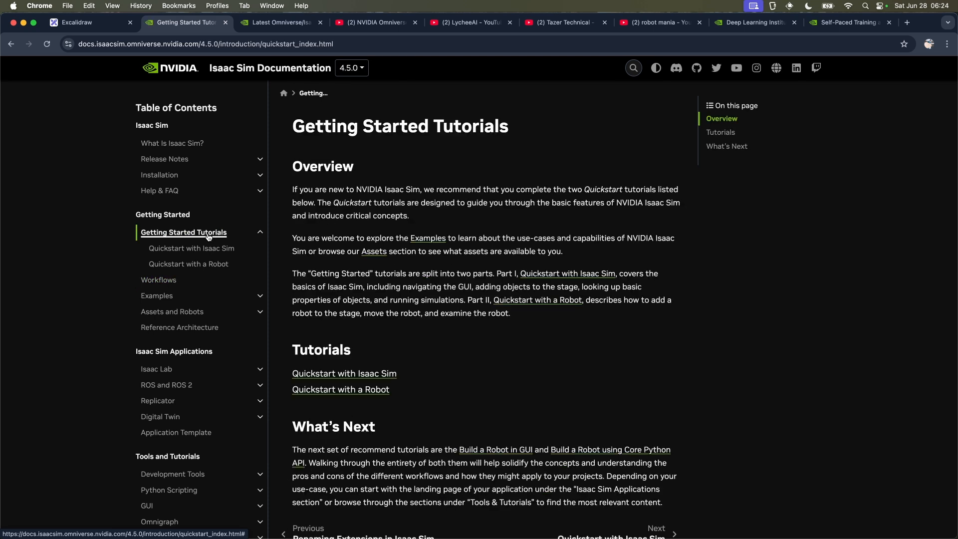
Step: Open the Quickstart with Isaac Sim page and review its GUI tutorial, from launch through adding physics and collision properties
{"action": "left_click", "coordinate": [215, 249]}
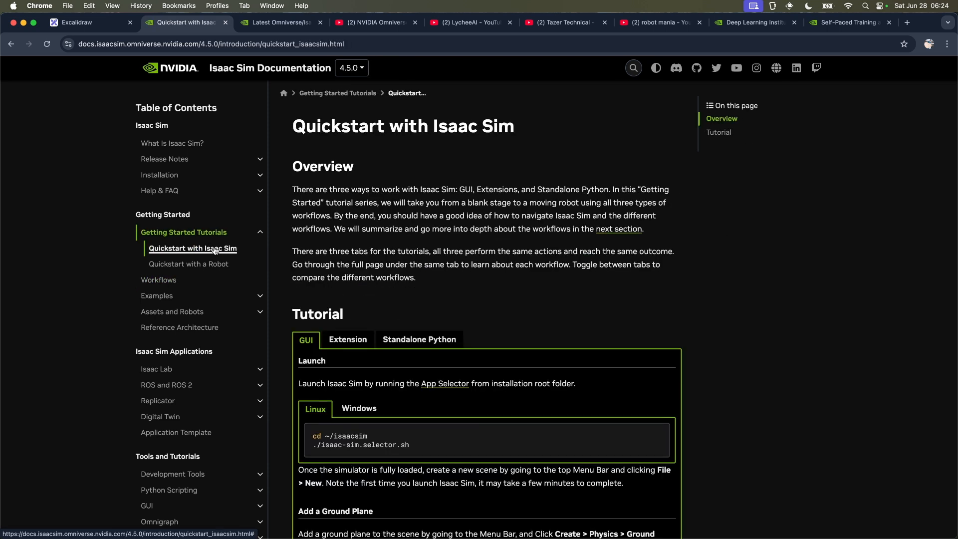
{"action": "scroll", "coordinate": [464, 280], "scroll_direction": "down", "scroll_amount": 15}
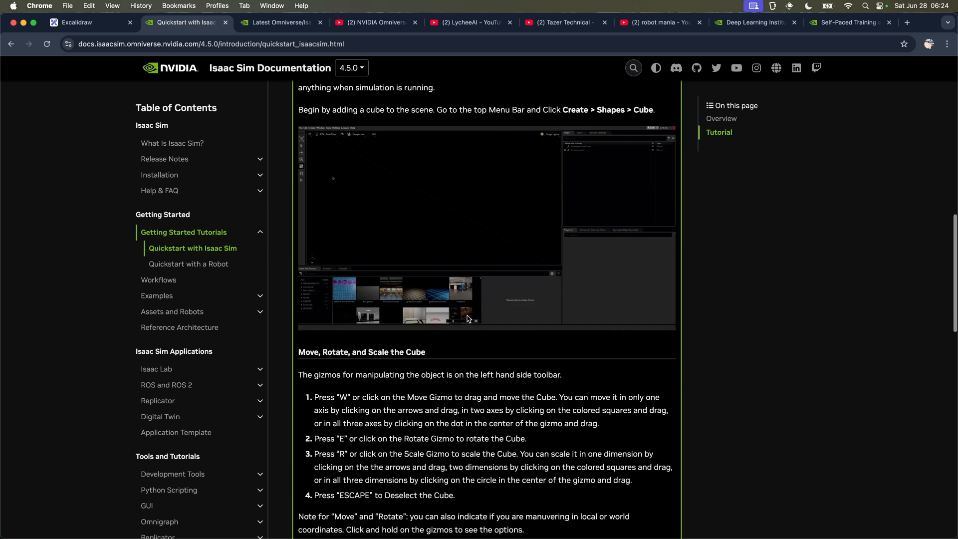
{"action": "scroll", "coordinate": [468, 318], "scroll_direction": "down", "scroll_amount": 1}
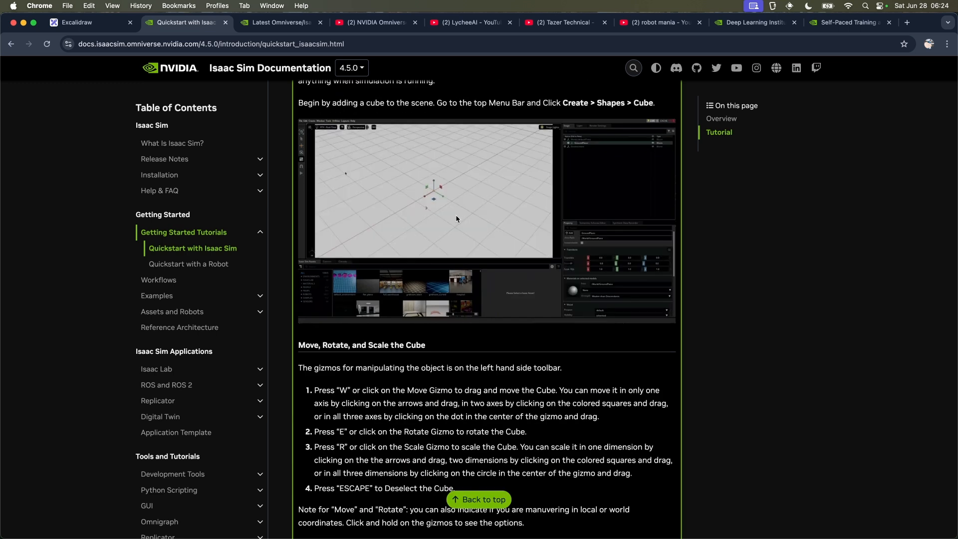
{"action": "scroll", "coordinate": [456, 216], "scroll_direction": "down", "scroll_amount": 5}
{"action": "scroll", "coordinate": [456, 216], "scroll_direction": "down", "scroll_amount": 10}
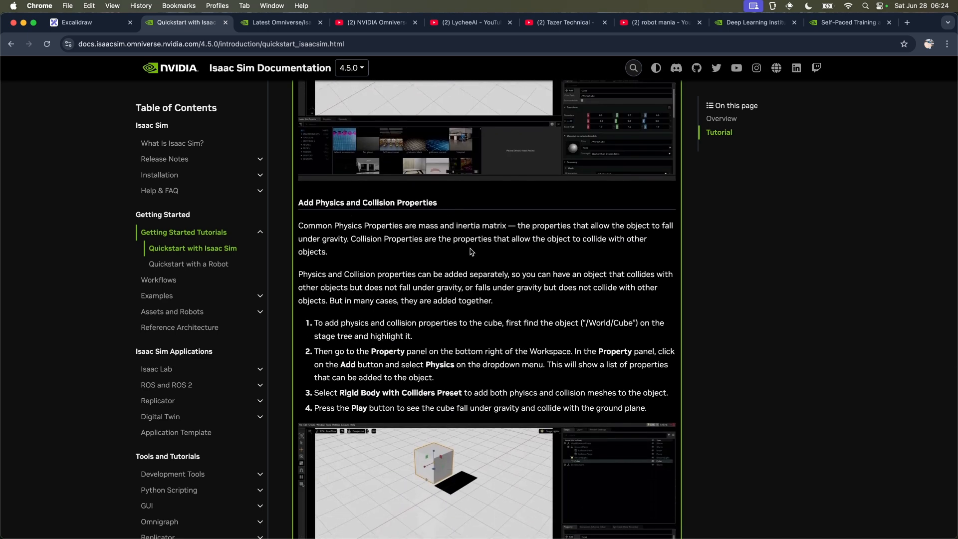
{"action": "scroll", "coordinate": [474, 349], "scroll_direction": "down", "scroll_amount": 4}
{"action": "scroll", "coordinate": [496, 353], "scroll_direction": "up", "scroll_amount": 5}
{"action": "scroll", "coordinate": [495, 353], "scroll_direction": "up", "scroll_amount": 20}
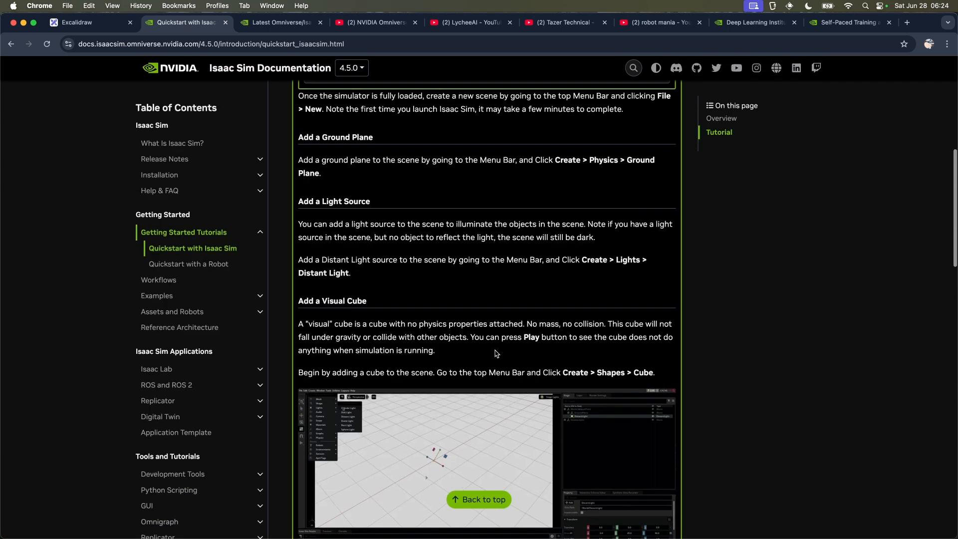
{"action": "scroll", "coordinate": [397, 325], "scroll_direction": "down", "scroll_amount": 2}
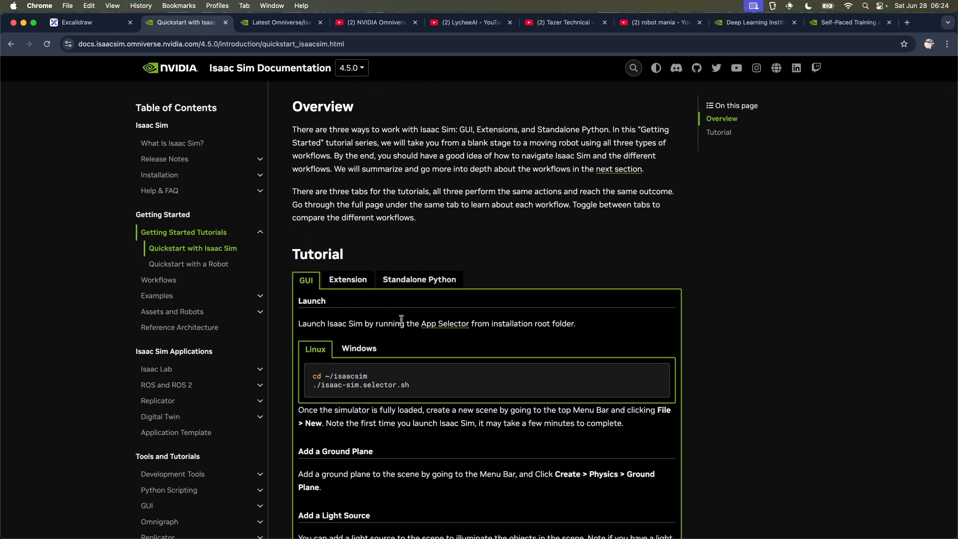
{"action": "scroll", "coordinate": [401, 319], "scroll_direction": "down", "scroll_amount": 8}
{"action": "scroll", "coordinate": [384, 349], "scroll_direction": "up", "scroll_amount": 10}
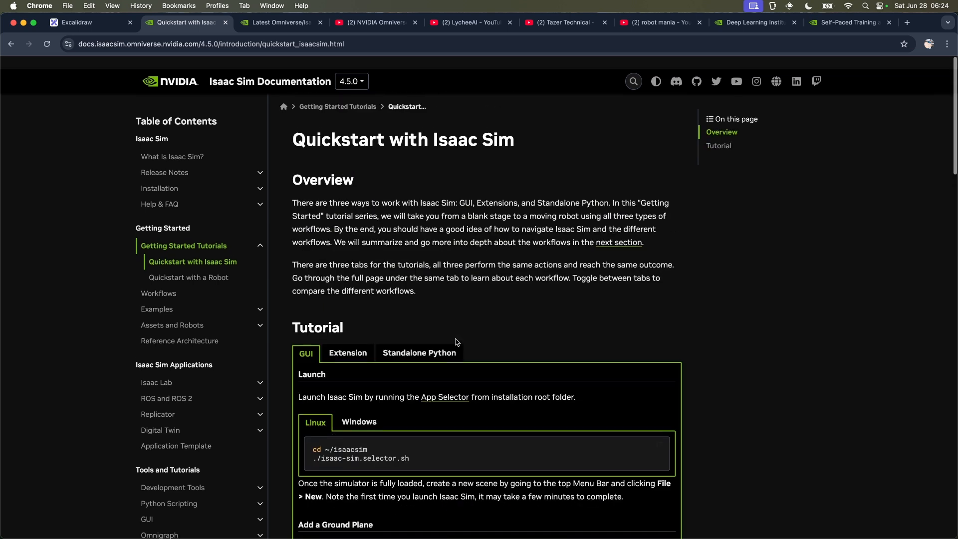
Step: Show the Extension version of the quickstart tutorial and review its Script Editor code snippets
{"action": "left_click", "coordinate": [350, 341]}
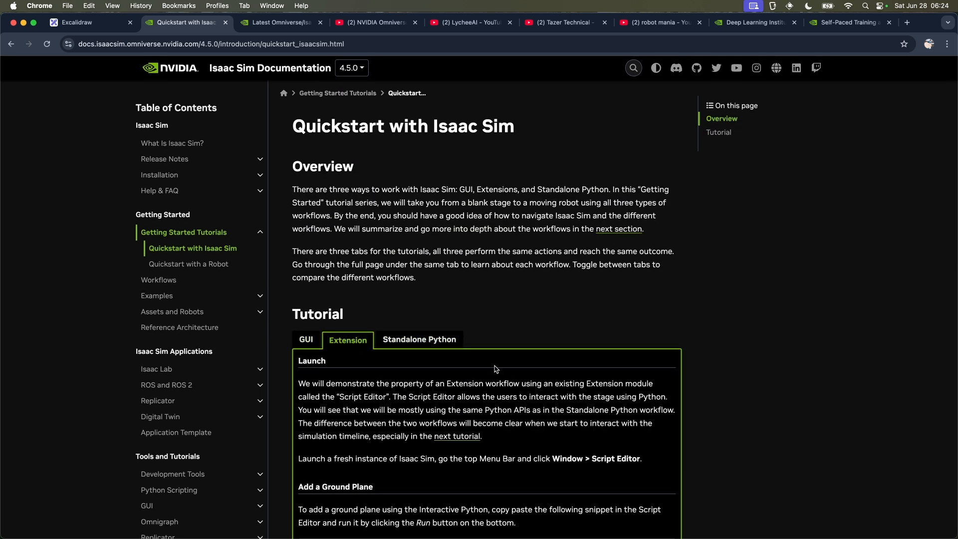
{"action": "scroll", "coordinate": [496, 369], "scroll_direction": "down", "scroll_amount": 10}
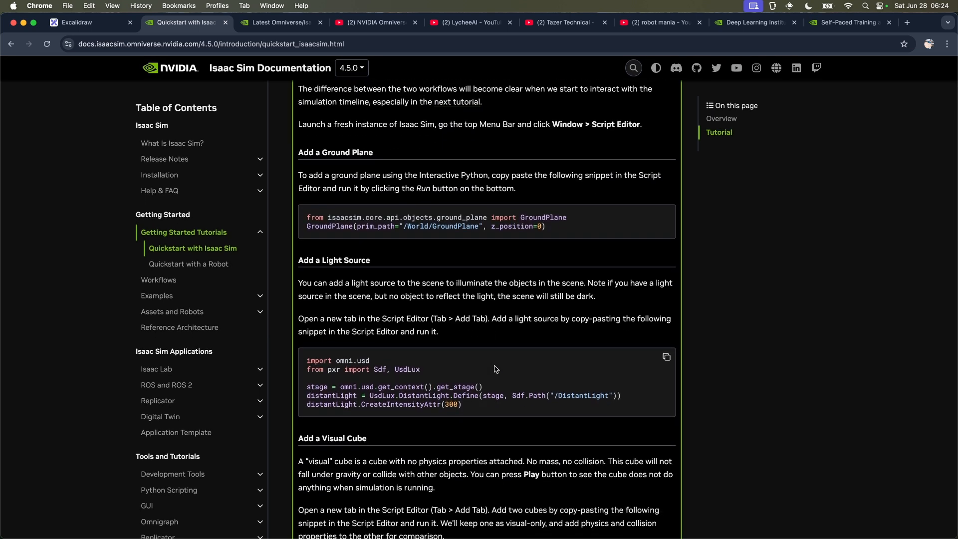
{"action": "scroll", "coordinate": [496, 369], "scroll_direction": "down", "scroll_amount": 20}
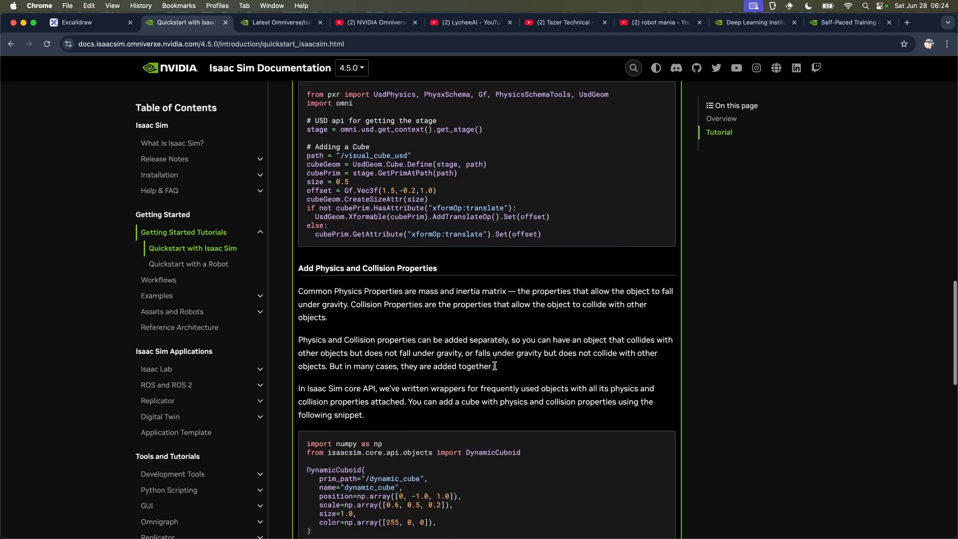
{"action": "scroll", "coordinate": [496, 369], "scroll_direction": "up", "scroll_amount": 20}
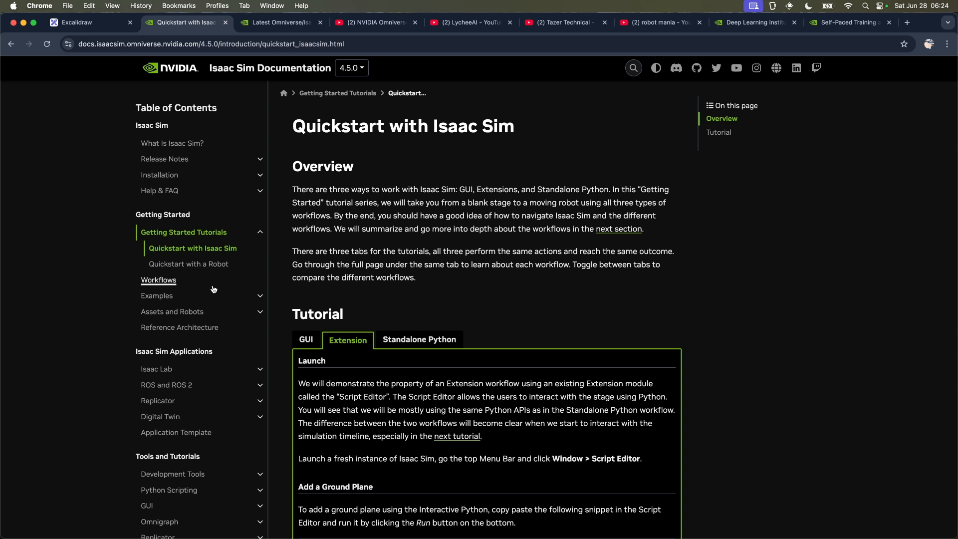
Step: Open the Quickstart with a Robot page and review its sections on inspecting and controlling the robot
{"action": "left_click", "coordinate": [188, 263]}
{"action": "scroll", "coordinate": [546, 359], "scroll_direction": "down", "scroll_amount": 5}
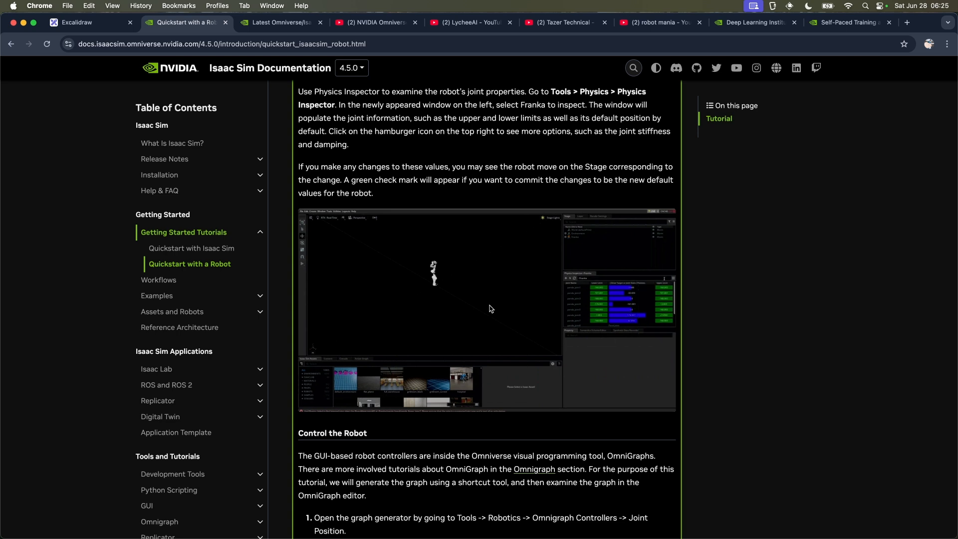
{"action": "scroll", "coordinate": [492, 309], "scroll_direction": "down", "scroll_amount": 15}
{"action": "scroll", "coordinate": [490, 306], "scroll_direction": "down", "scroll_amount": 2}
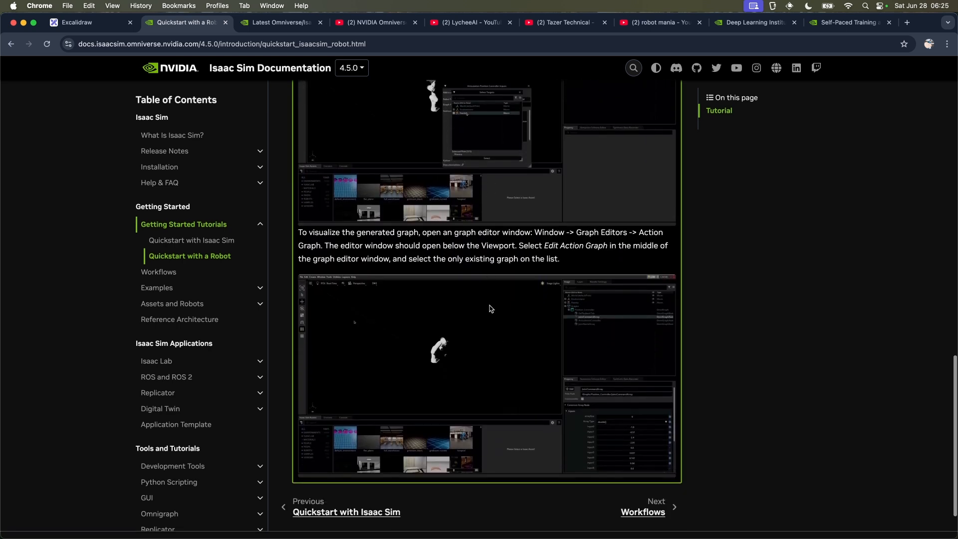
{"action": "scroll", "coordinate": [490, 306], "scroll_direction": "up", "scroll_amount": 2}
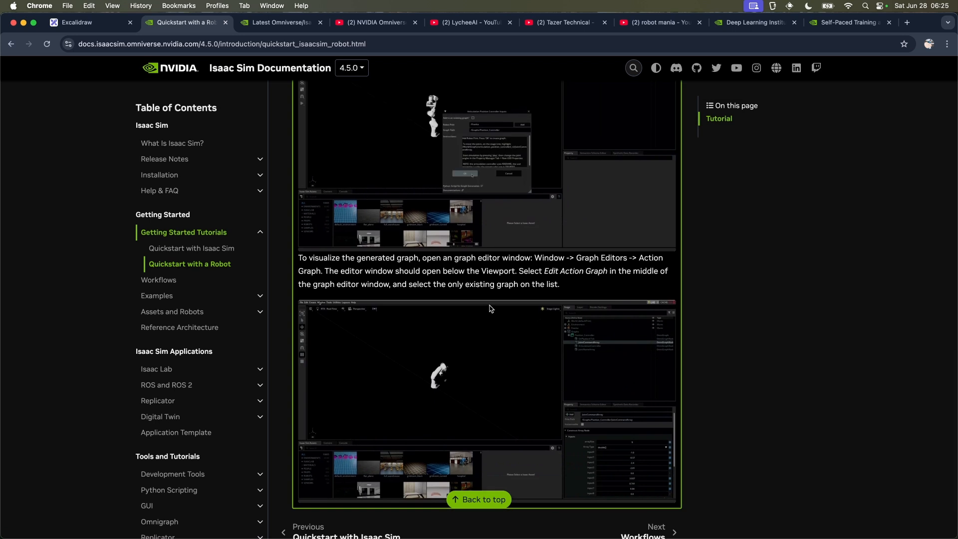
{"action": "scroll", "coordinate": [490, 307], "scroll_direction": "up", "scroll_amount": 20}
{"action": "scroll", "coordinate": [489, 305], "scroll_direction": "down", "scroll_amount": 1}
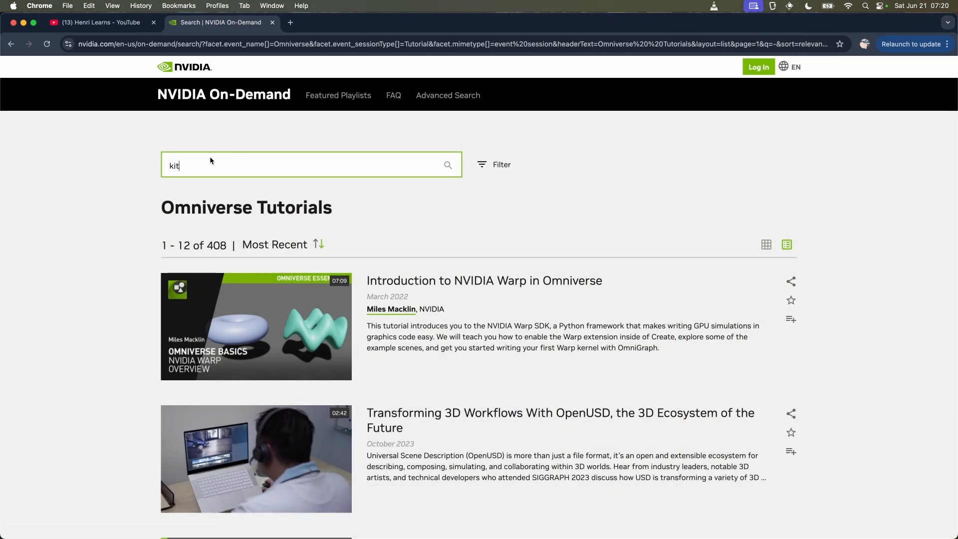
Step: Search the NVIDIA On-Demand Omniverse tutorials for "kit 104", refining the query to "kit 104 - part"
{"action": "left_click", "coordinate": [173, 137]}
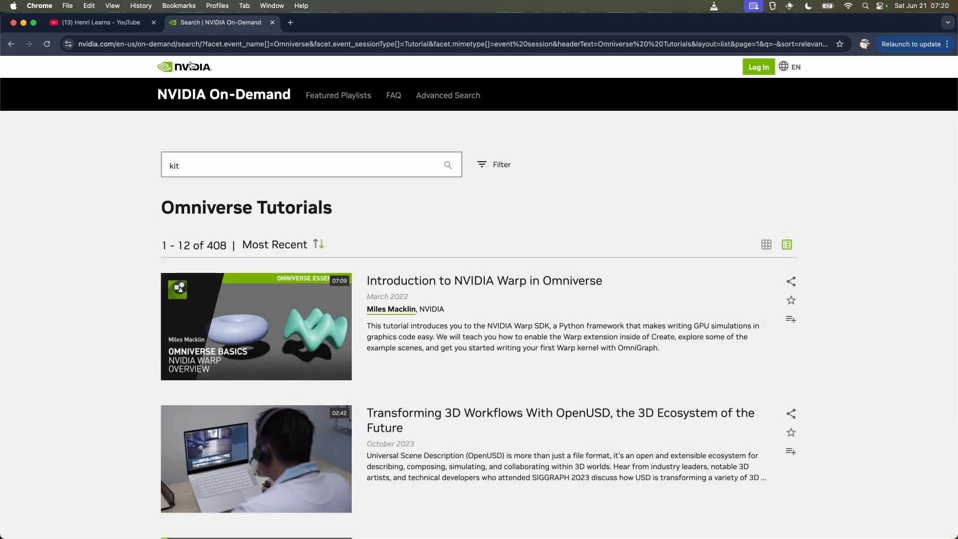
{"action": "left_click", "coordinate": [225, 165]}
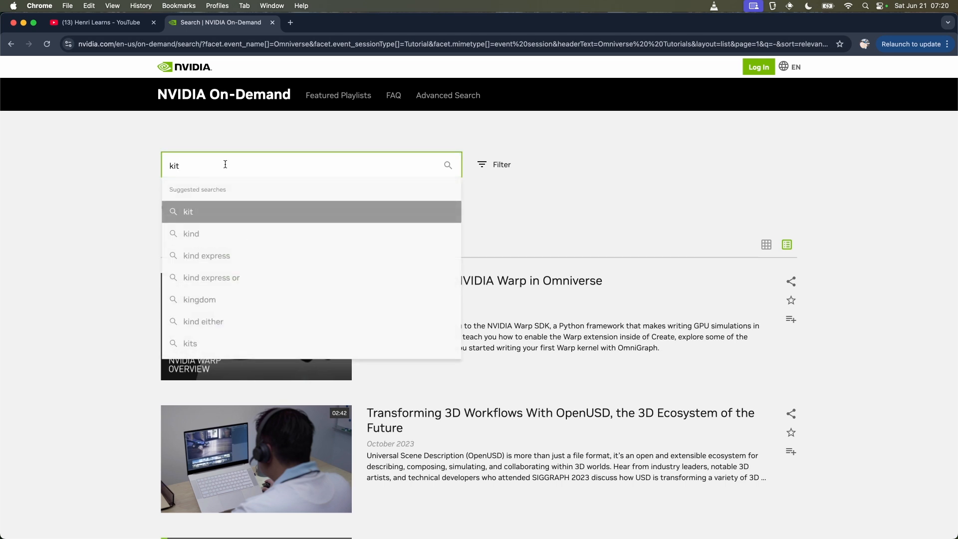
{"action": "key", "text": "Return"}
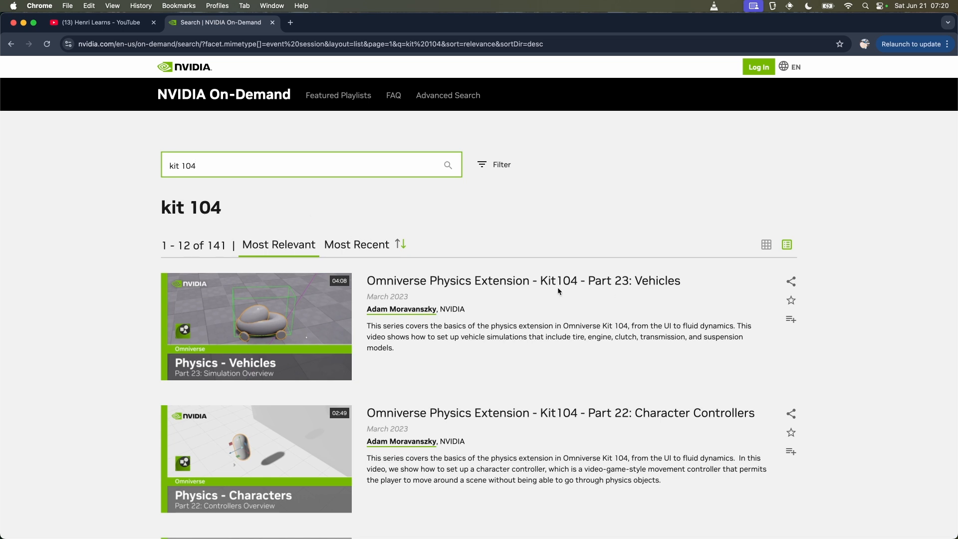
{"action": "type", "text": "- part"}
{"action": "key", "text": "Return"}
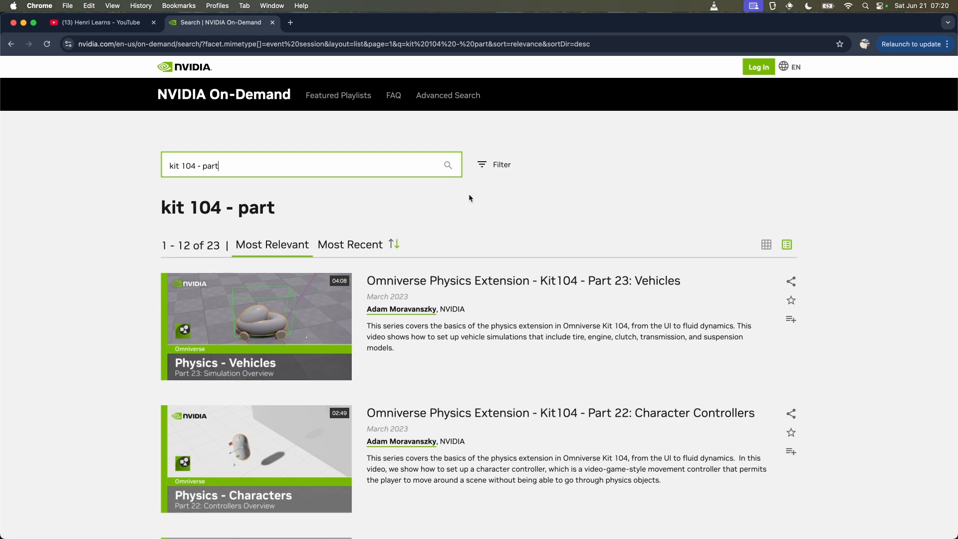
Step: Examine the Kit104 physics videos in the results, highlighting the descriptions of the joints and particle deformables parts
{"action": "scroll", "coordinate": [561, 395], "scroll_direction": "down", "scroll_amount": 8}
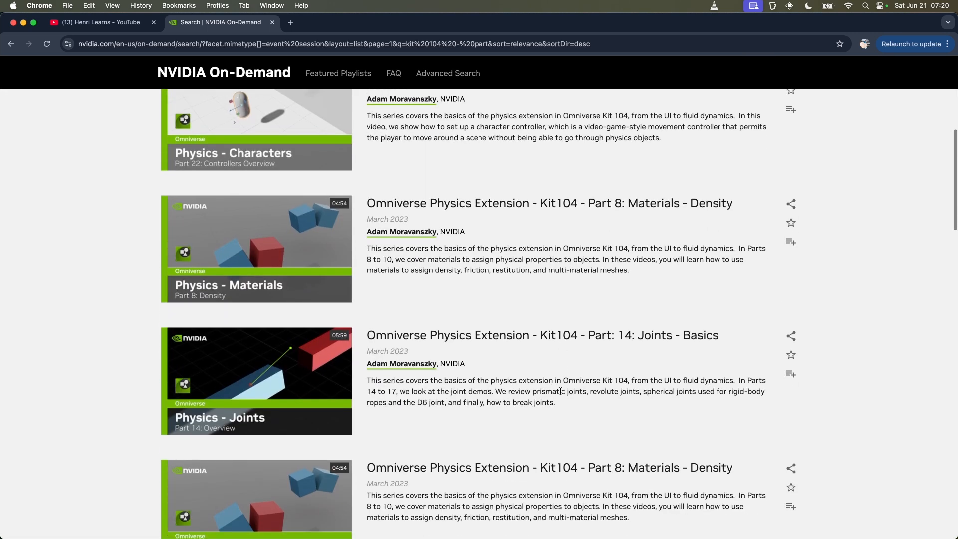
{"action": "scroll", "coordinate": [561, 394], "scroll_direction": "up", "scroll_amount": 4}
{"action": "scroll", "coordinate": [560, 394], "scroll_direction": "up", "scroll_amount": 2}
{"action": "scroll", "coordinate": [561, 394], "scroll_direction": "down", "scroll_amount": 7}
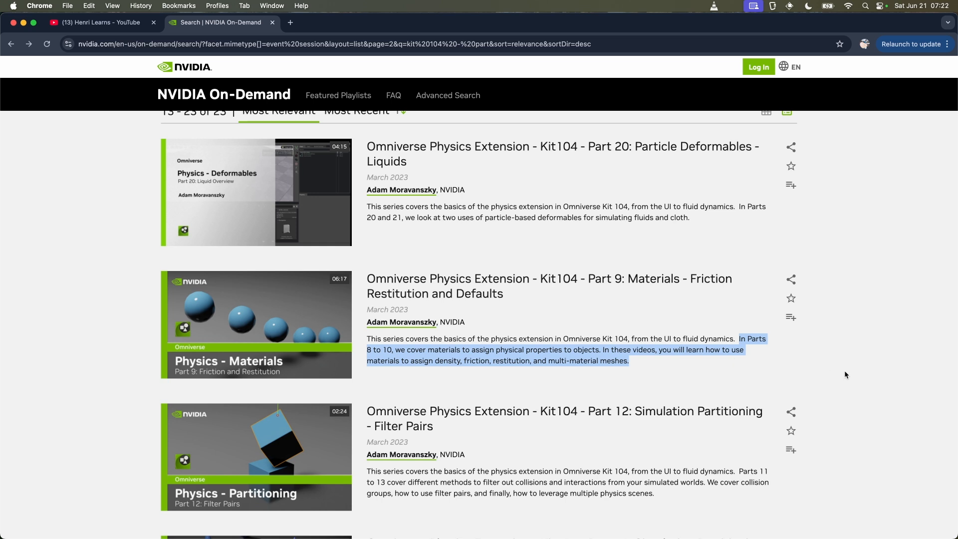
{"action": "left_click", "coordinate": [864, 353]}
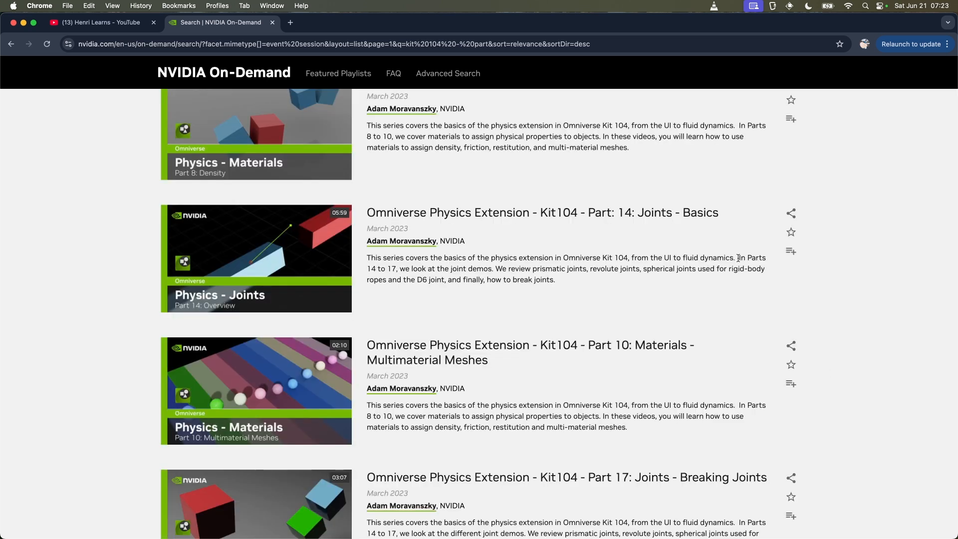
{"action": "left_click_drag", "start_coordinate": [739, 257], "coordinate": [566, 280]}
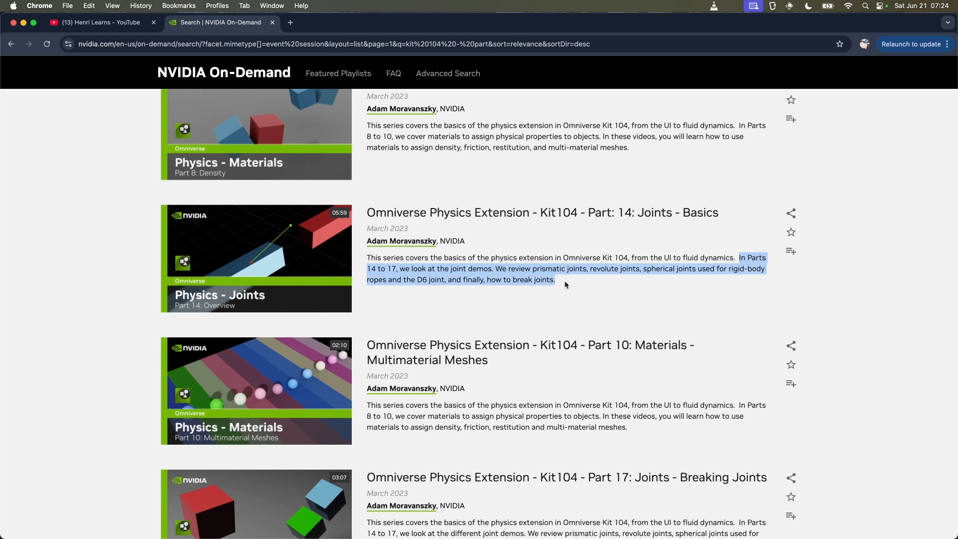
{"action": "left_click_drag", "start_coordinate": [737, 276], "coordinate": [497, 287]}
{"action": "left_click_drag", "start_coordinate": [739, 328], "coordinate": [692, 337]}
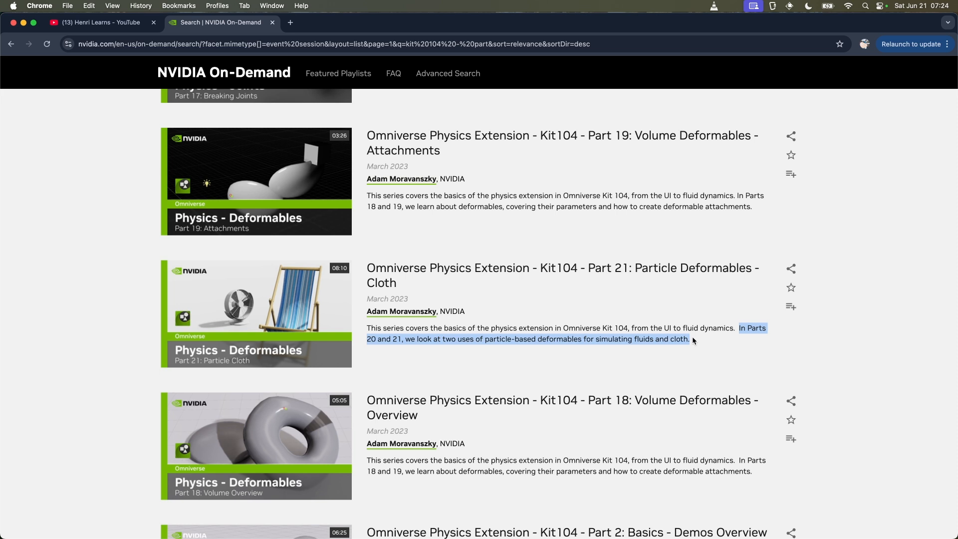
{"action": "left_click_drag", "start_coordinate": [476, 351], "coordinate": [544, 347]}
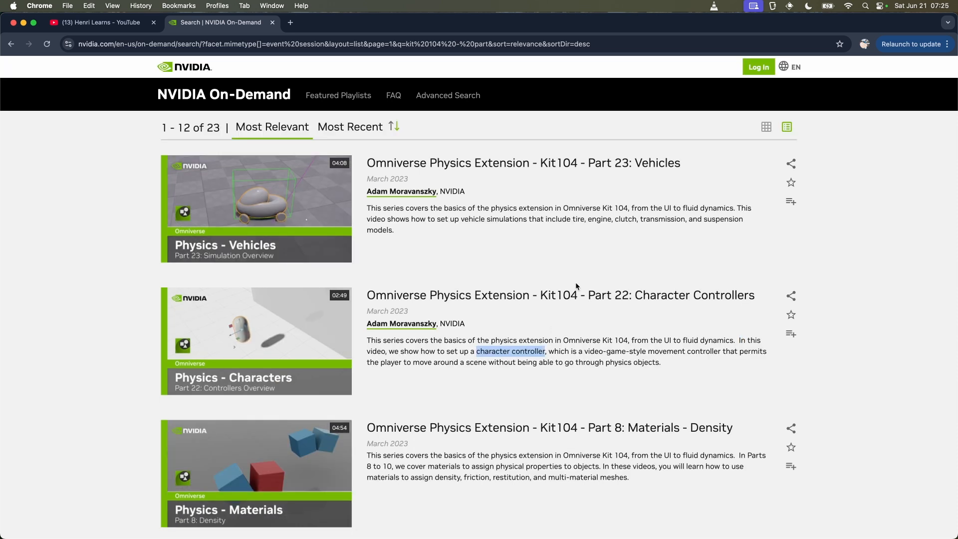
Step: Highlight the vehicle simulation text in the Part 23: Vehicles description, and clear the selection
{"action": "left_click", "coordinate": [594, 261]}
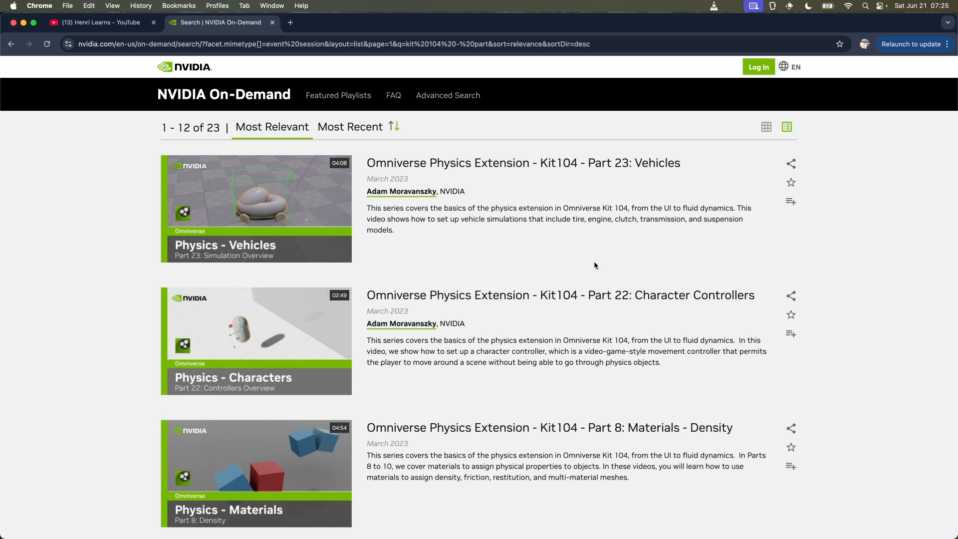
{"action": "left_click_drag", "start_coordinate": [461, 220], "coordinate": [465, 239]}
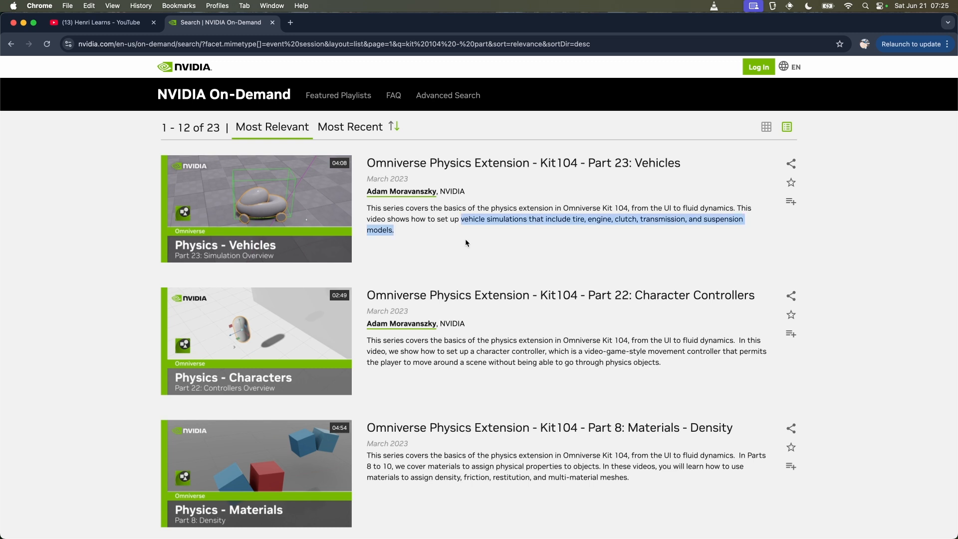
{"action": "left_click", "coordinate": [416, 261]}
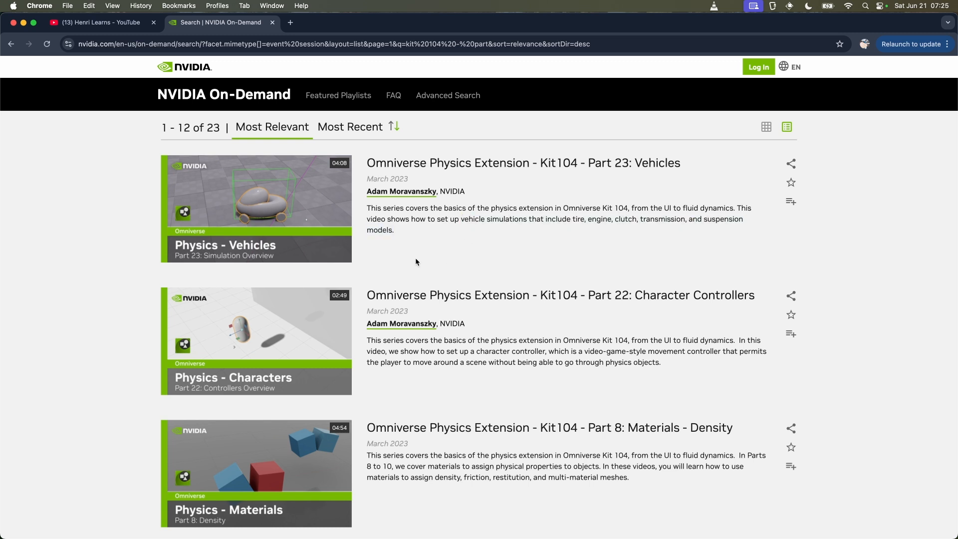
{"action": "left_click", "coordinate": [391, 192]}
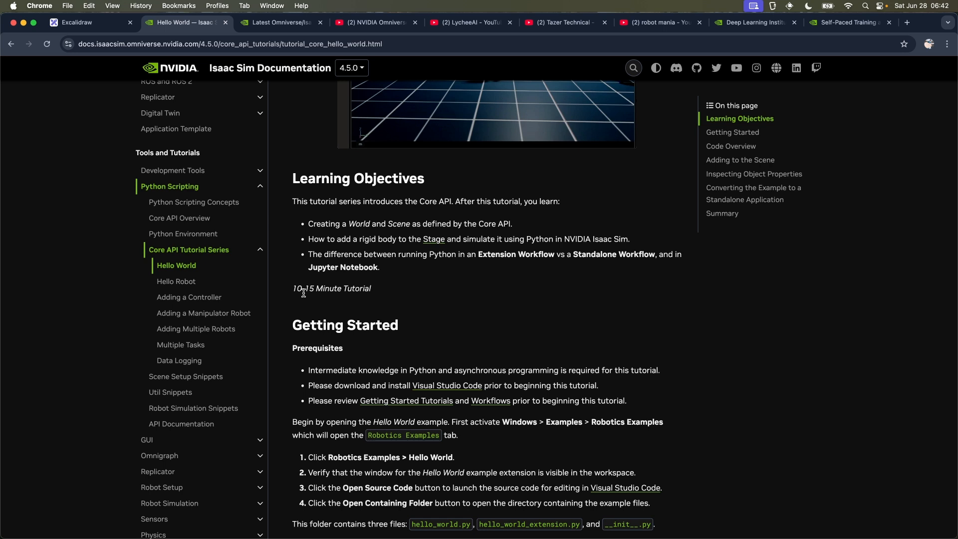
Step: Review the Hello World tutorial in the Isaac Sim documentation, from its prerequisites to adding a cube to the scene
{"action": "scroll", "coordinate": [424, 274], "scroll_direction": "up", "scroll_amount": 2}
{"action": "scroll", "coordinate": [546, 258], "scroll_direction": "down", "scroll_amount": 4}
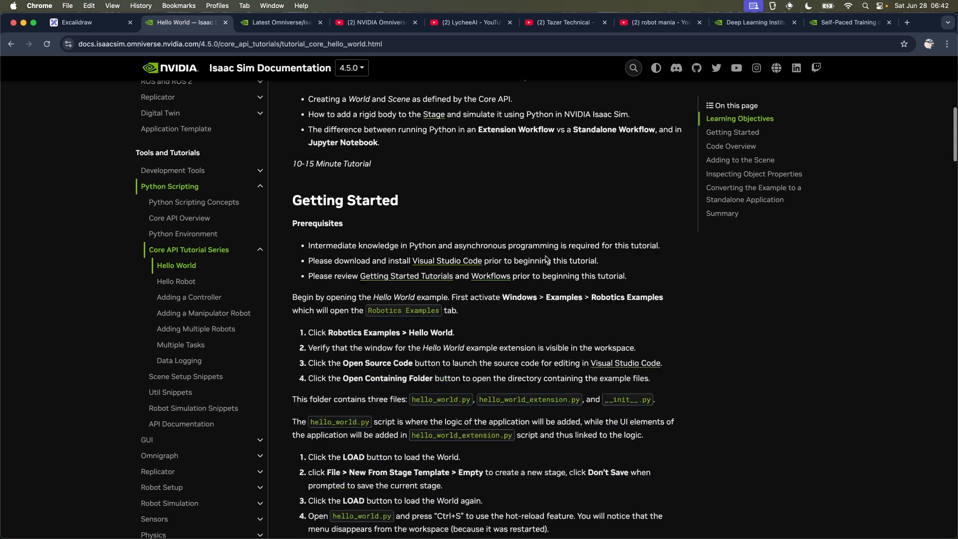
{"action": "scroll", "coordinate": [546, 258], "scroll_direction": "down", "scroll_amount": 20}
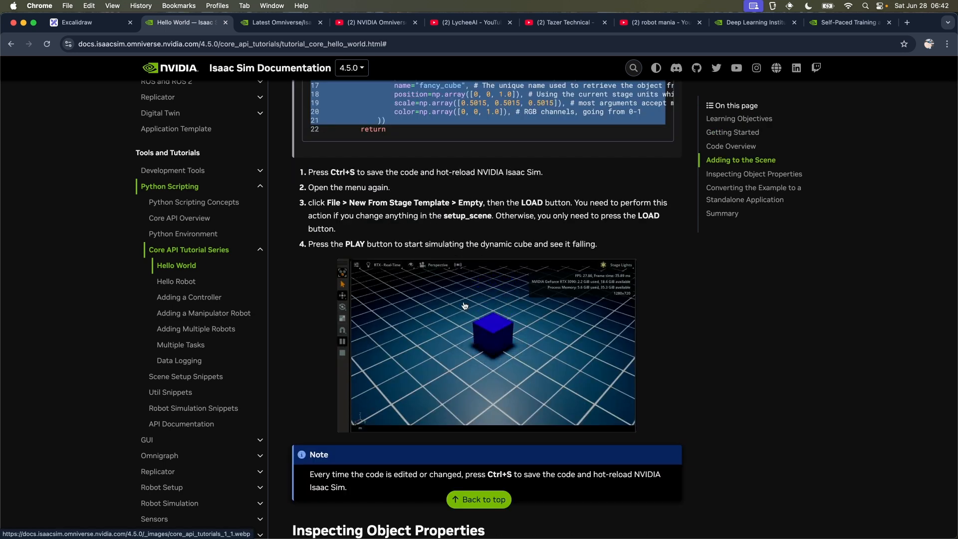
Step: Open the Hello Robot tutorial in the Core API series and review it through to the summary
{"action": "left_click", "coordinate": [176, 281]}
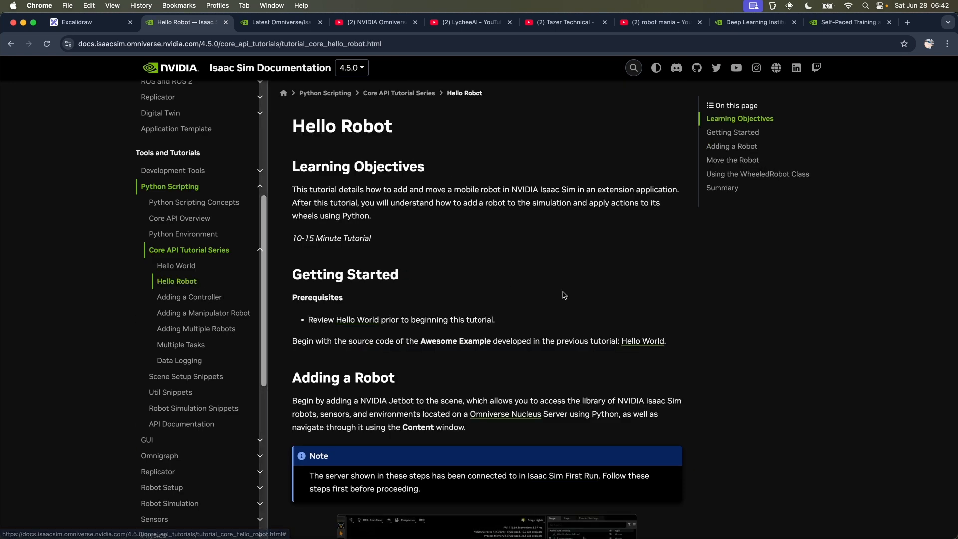
{"action": "scroll", "coordinate": [572, 300], "scroll_direction": "down", "scroll_amount": 8}
{"action": "scroll", "coordinate": [573, 299], "scroll_direction": "down", "scroll_amount": 15}
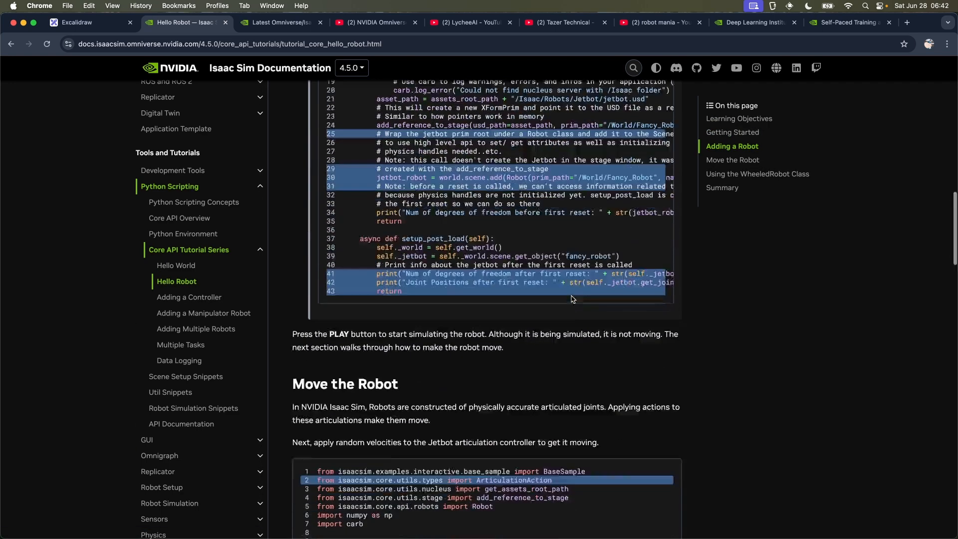
{"action": "scroll", "coordinate": [572, 296], "scroll_direction": "down", "scroll_amount": 15}
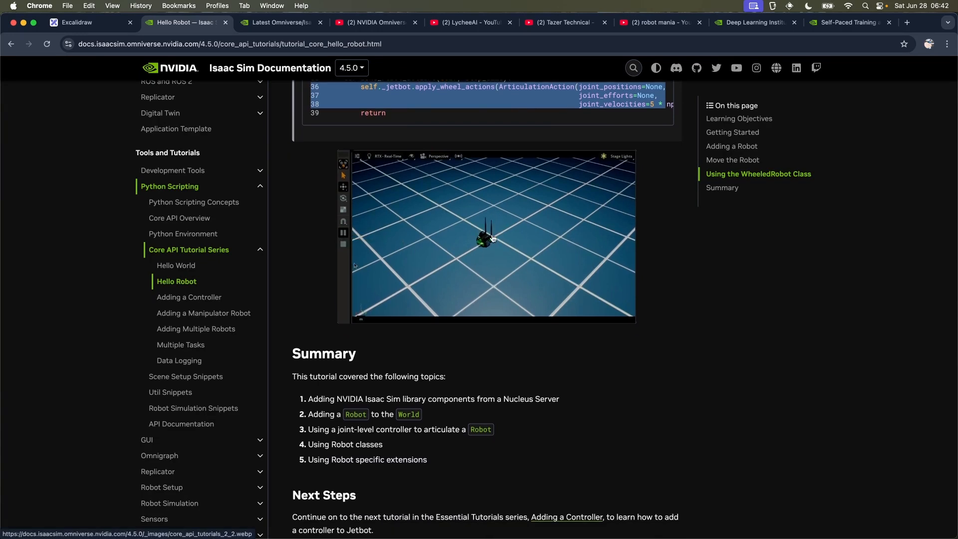
Step: Open the Adding a Controller tutorial and review the custom controller and available controllers sections
{"action": "left_click", "coordinate": [189, 297]}
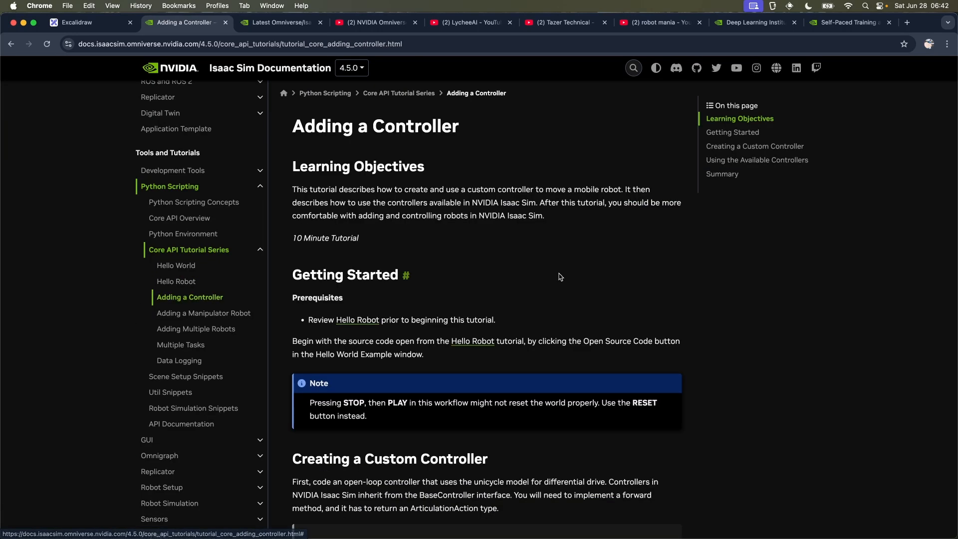
{"action": "scroll", "coordinate": [560, 276], "scroll_direction": "down", "scroll_amount": 10}
{"action": "scroll", "coordinate": [560, 277], "scroll_direction": "down", "scroll_amount": 7}
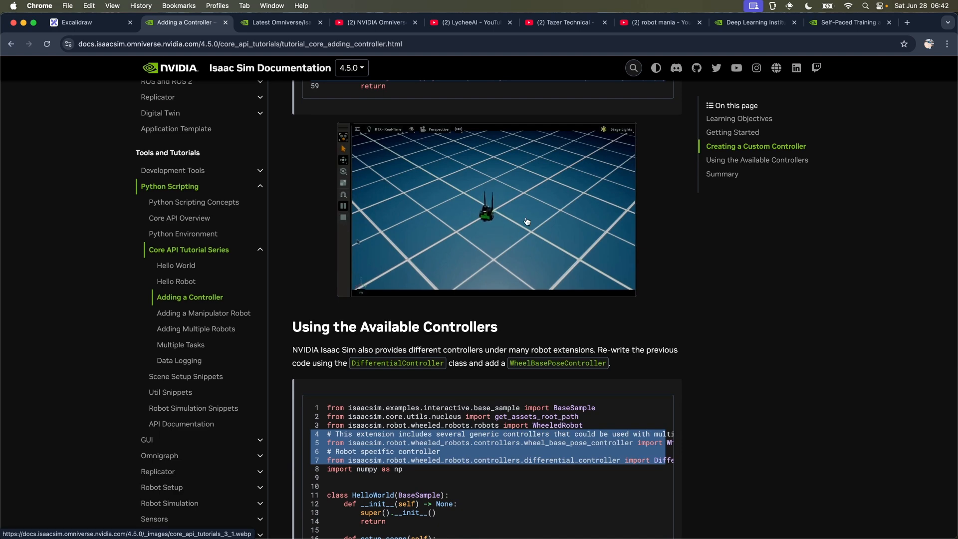
Step: Open the Adding a Manipulator Robot tutorial and review its PickAndPlace controller and task sections
{"action": "left_click", "coordinate": [240, 314]}
{"action": "scroll", "coordinate": [521, 279], "scroll_direction": "down", "scroll_amount": 20}
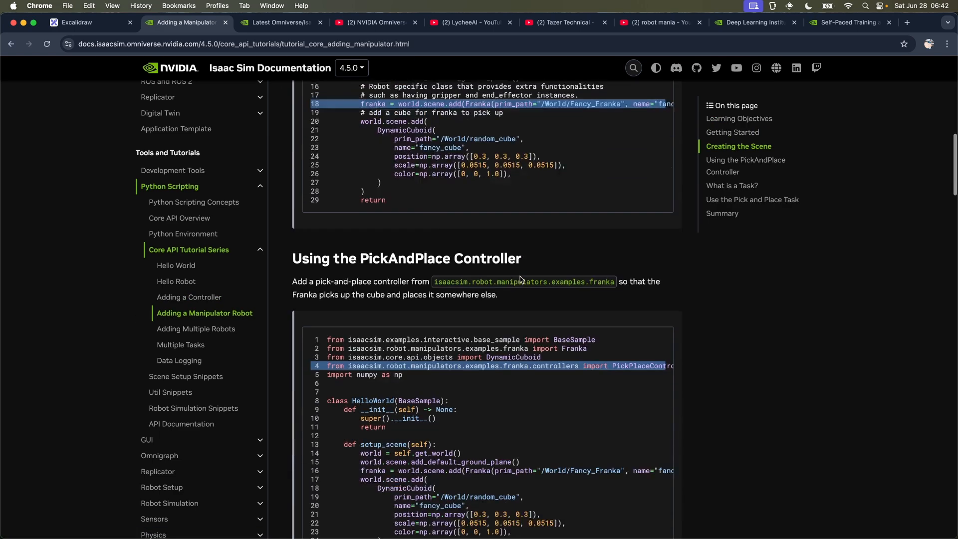
{"action": "scroll", "coordinate": [521, 277], "scroll_direction": "down", "scroll_amount": 11}
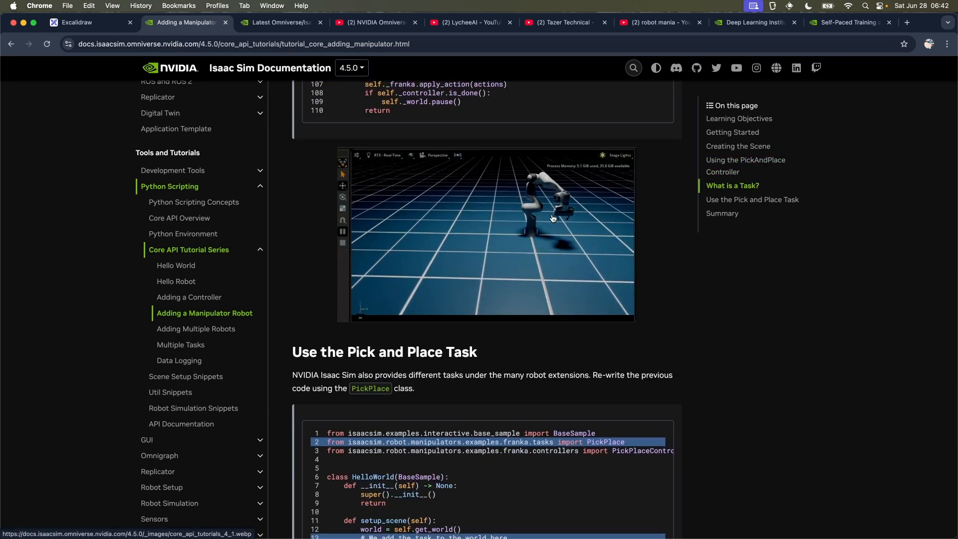
Step: Open the Adding Multiple Robots tutorial and review it down to the Adding Task Logic section
{"action": "left_click", "coordinate": [226, 330]}
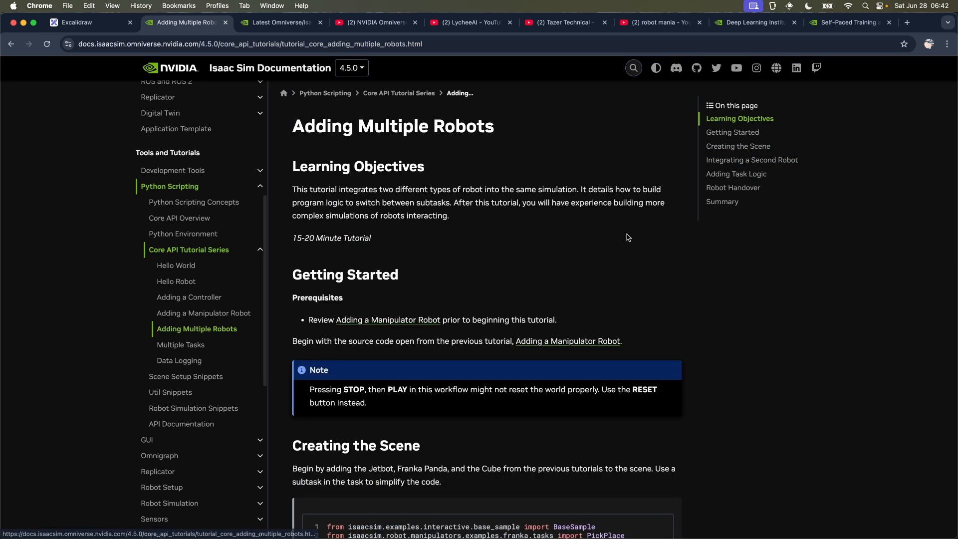
{"action": "scroll", "coordinate": [627, 237], "scroll_direction": "down", "scroll_amount": 19}
{"action": "scroll", "coordinate": [628, 238], "scroll_direction": "down", "scroll_amount": 18}
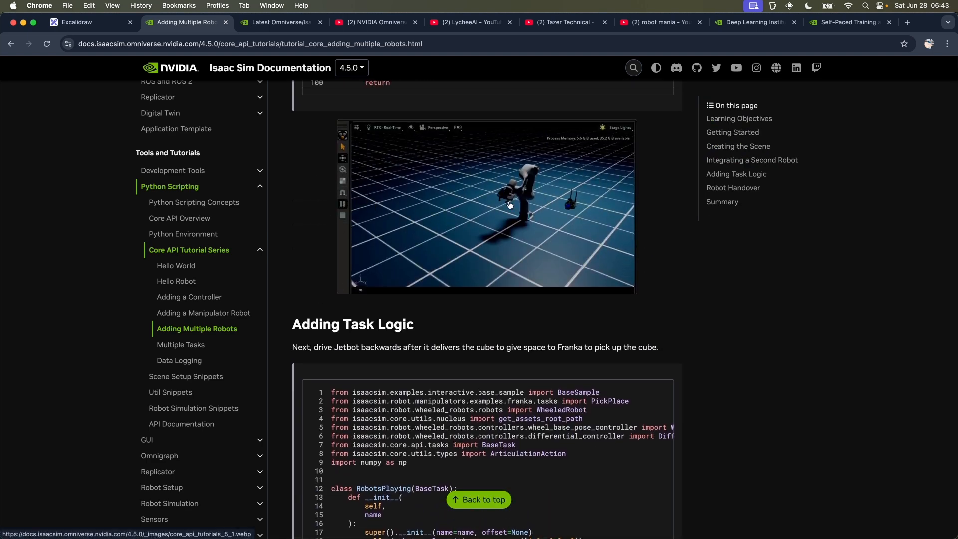
Step: Open the Multiple Tasks tutorial and review its Parameterizing Tasks code down to the Scaling to Many Tasks section
{"action": "left_click", "coordinate": [200, 346]}
{"action": "scroll", "coordinate": [526, 303], "scroll_direction": "down", "scroll_amount": 20}
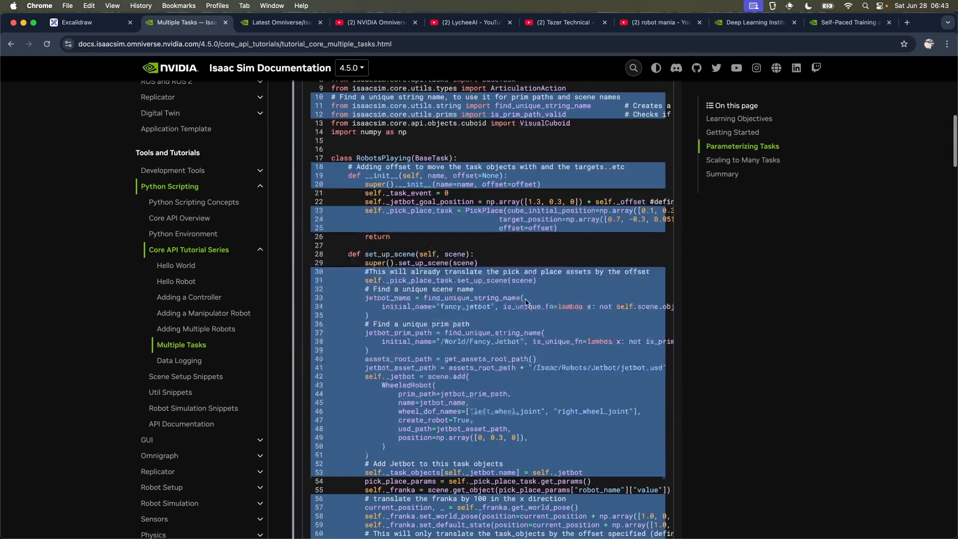
{"action": "scroll", "coordinate": [527, 303], "scroll_direction": "down", "scroll_amount": 1}
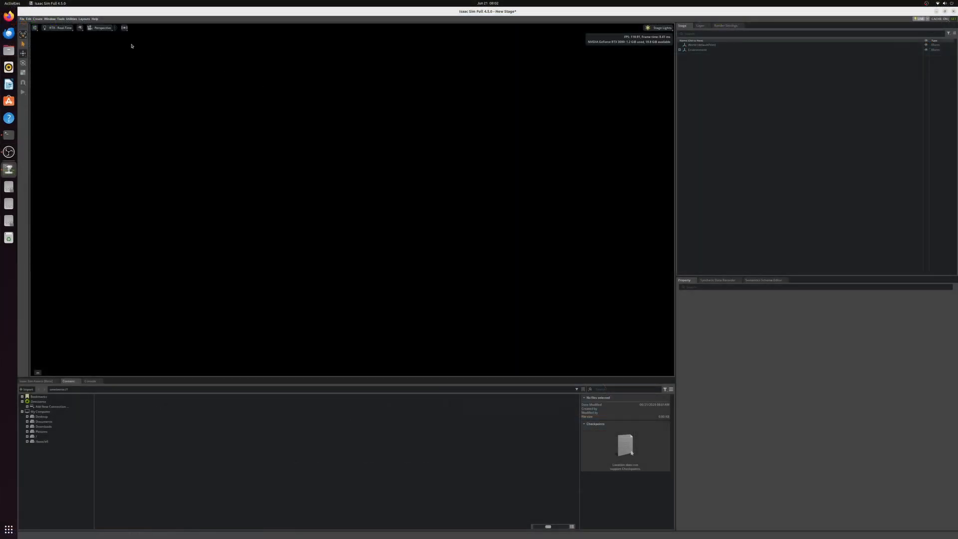
Step: Switch to Isaac Sim and load the Box on a table scene from the Basics category of the physics examples
{"action": "left_click", "coordinate": [95, 19]}
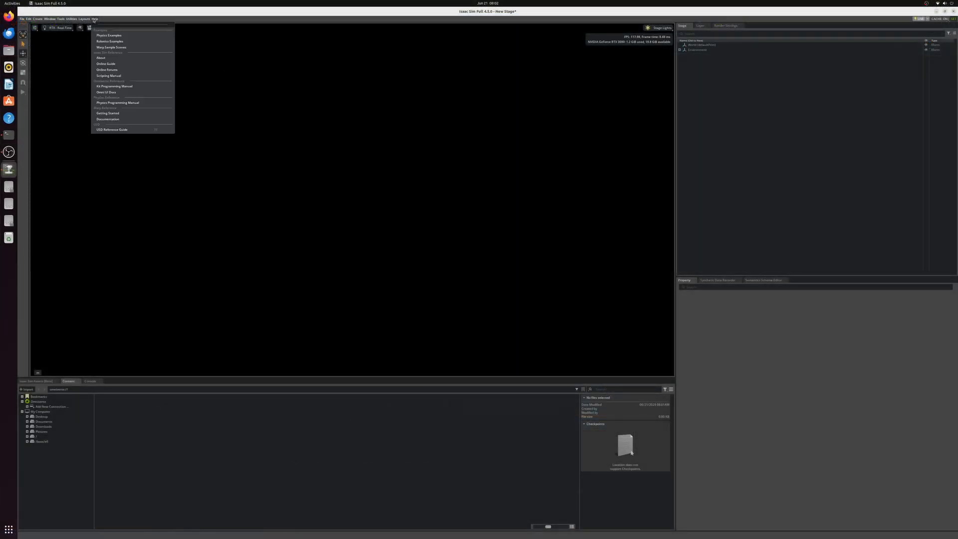
{"action": "left_click", "coordinate": [110, 35]}
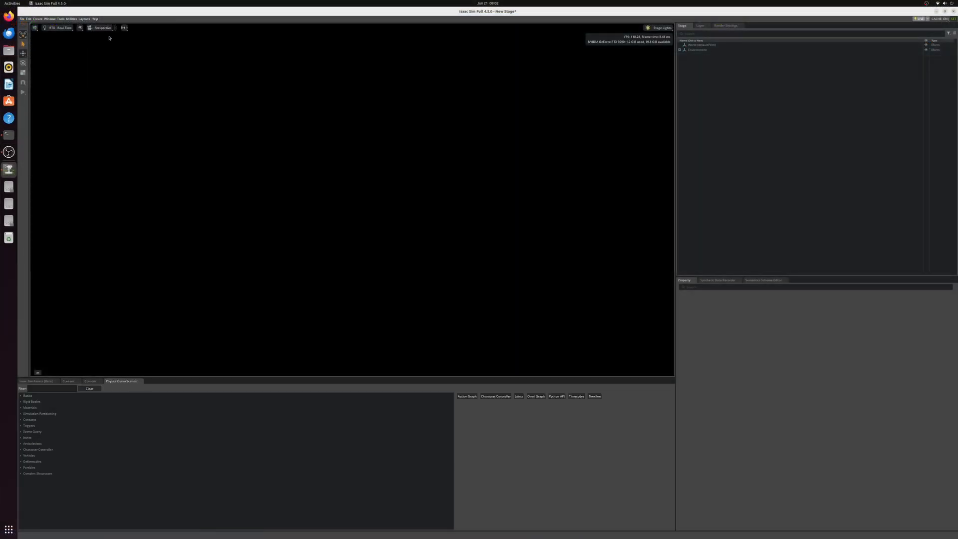
{"action": "left_click", "coordinate": [21, 396]}
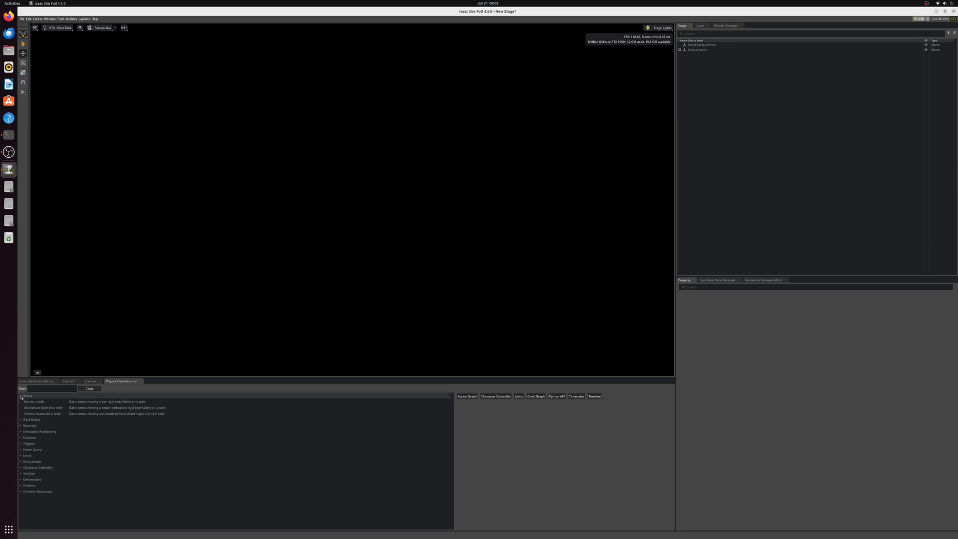
{"action": "left_click", "coordinate": [37, 401]}
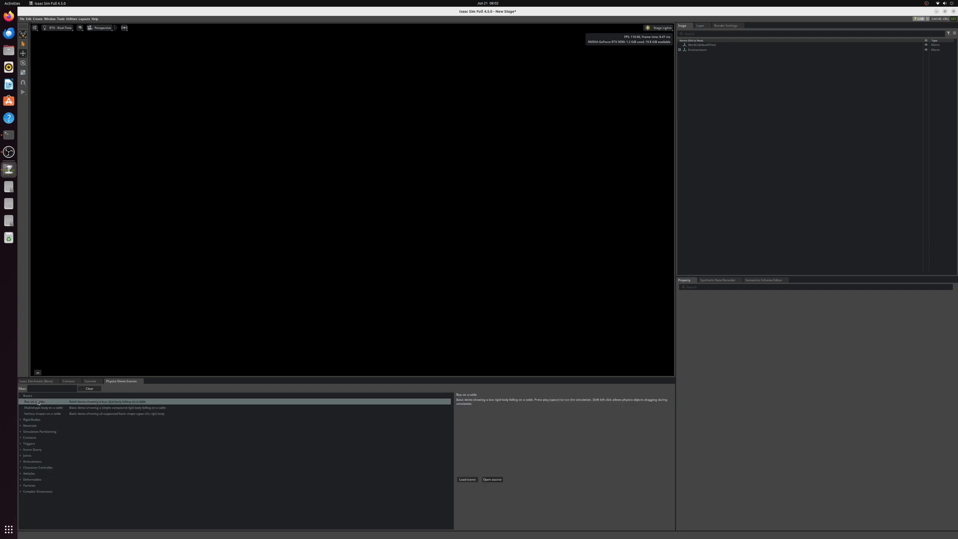
{"action": "left_click", "coordinate": [467, 479]}
{"action": "left_click", "coordinate": [488, 285]}
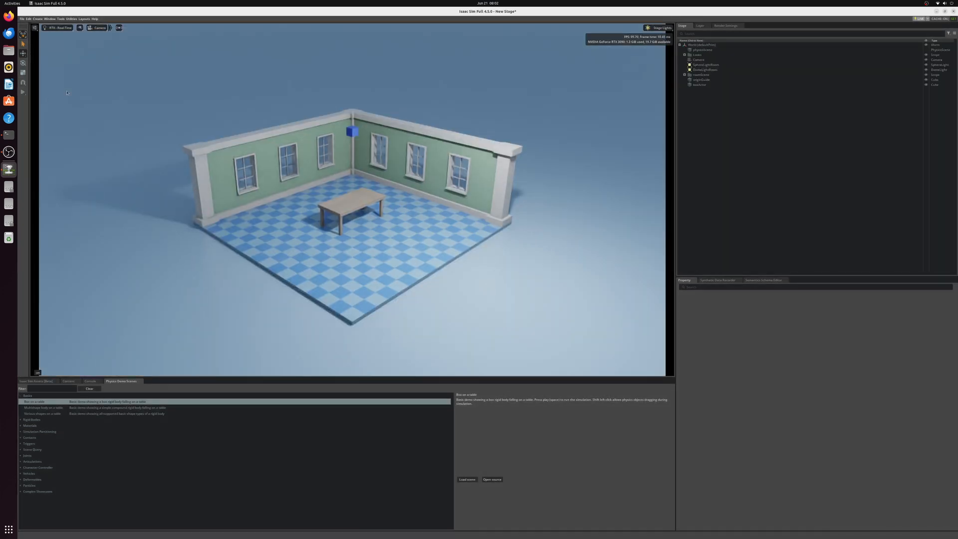
Step: Run and stop the box simulation, and examine boxActor's geometry and rigid body properties between runs
{"action": "left_click", "coordinate": [23, 93]}
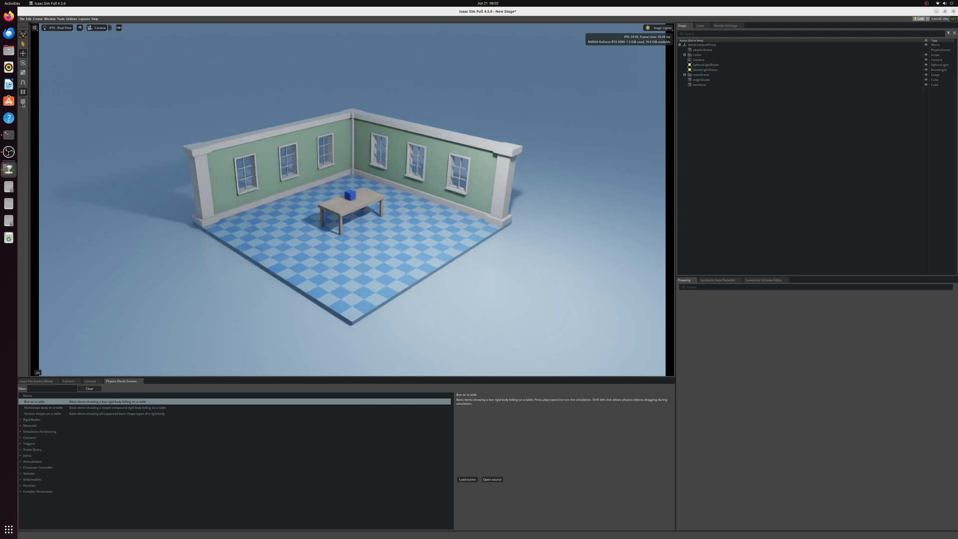
{"action": "left_click", "coordinate": [23, 101]}
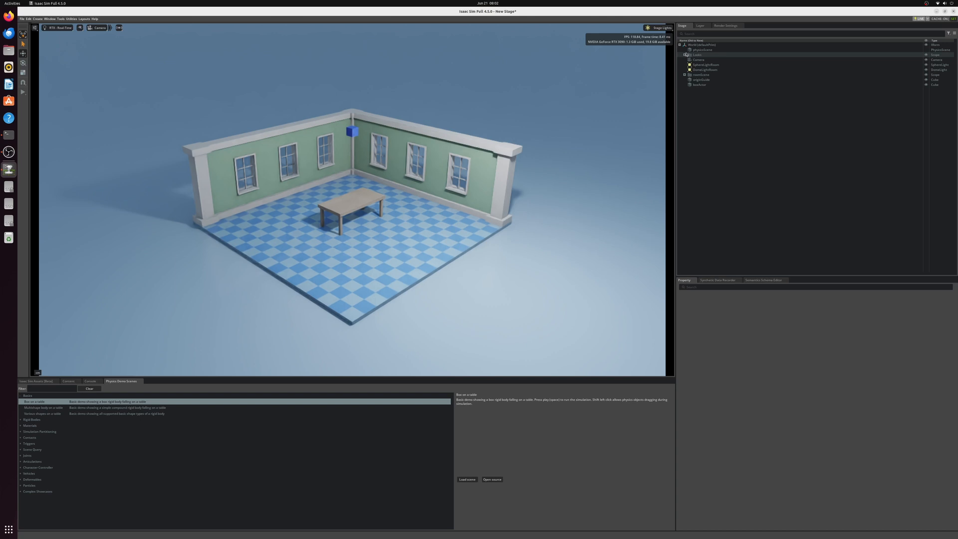
{"action": "left_click", "coordinate": [699, 84]}
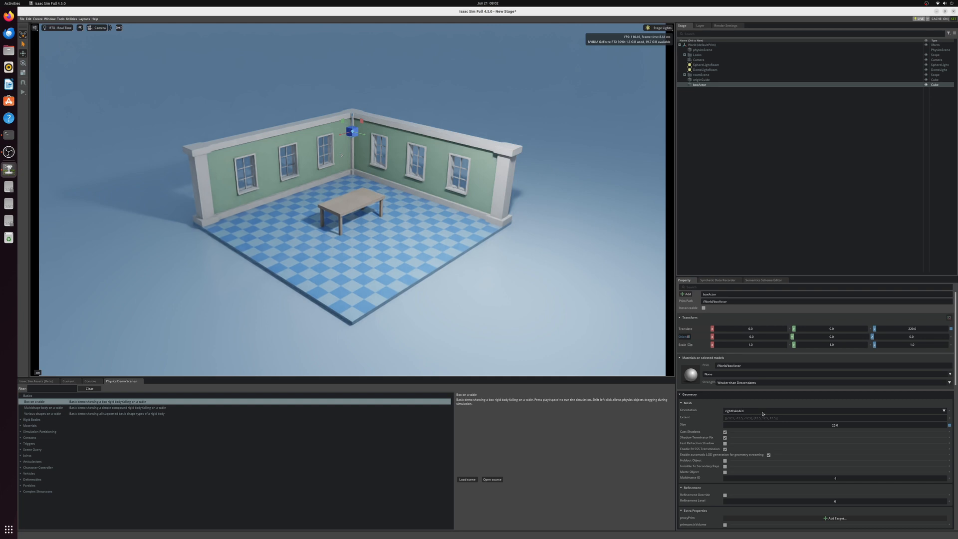
{"action": "scroll", "coordinate": [762, 413], "scroll_direction": "down", "scroll_amount": 6}
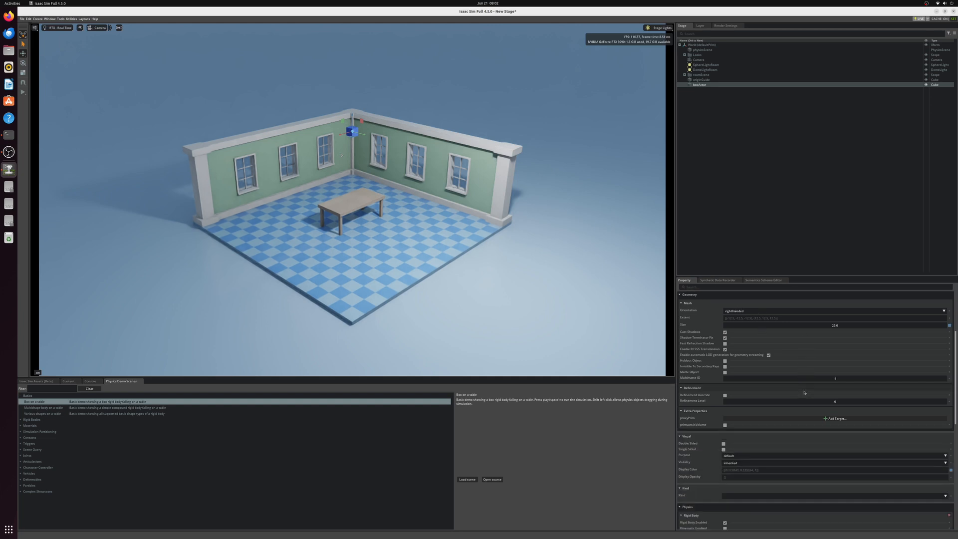
{"action": "scroll", "coordinate": [803, 392], "scroll_direction": "down", "scroll_amount": 3}
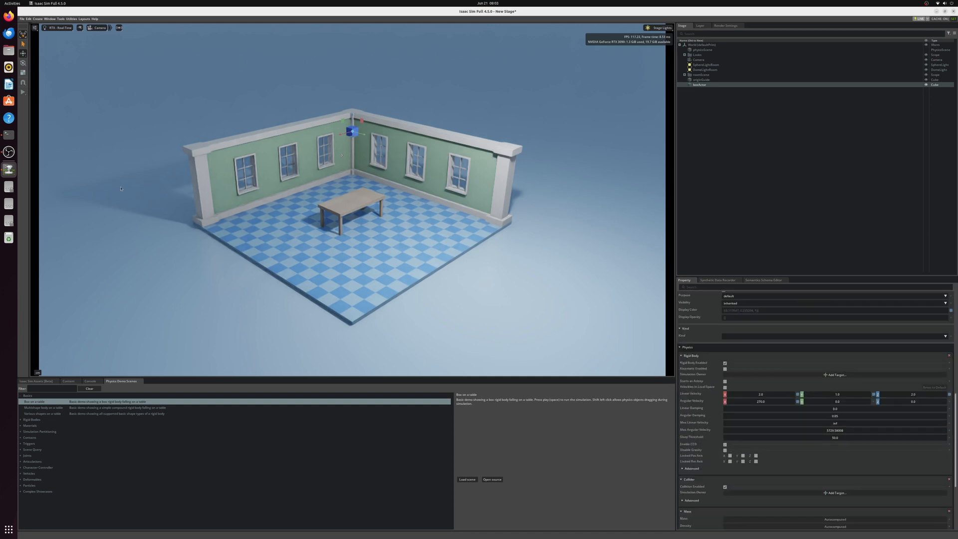
{"action": "left_click", "coordinate": [23, 92]}
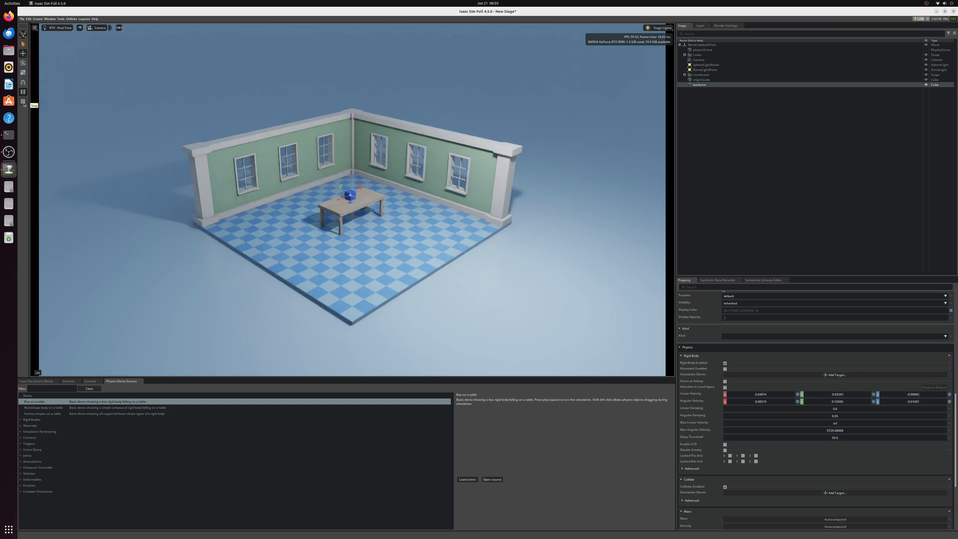
{"action": "left_click", "coordinate": [23, 103]}
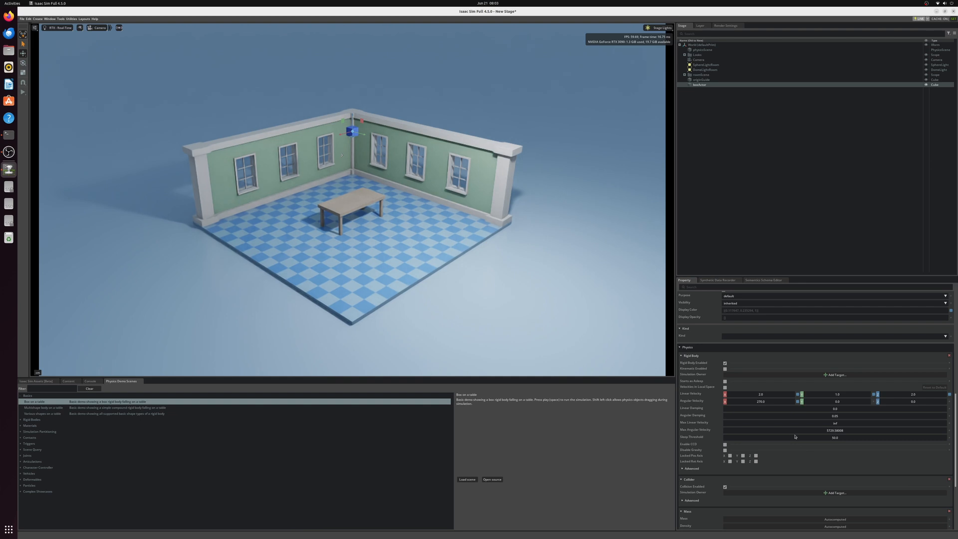
Step: Set boxActor's maximum angular velocity to 0, and run and stop the simulation to test it
{"action": "scroll", "coordinate": [794, 436], "scroll_direction": "down", "scroll_amount": 2}
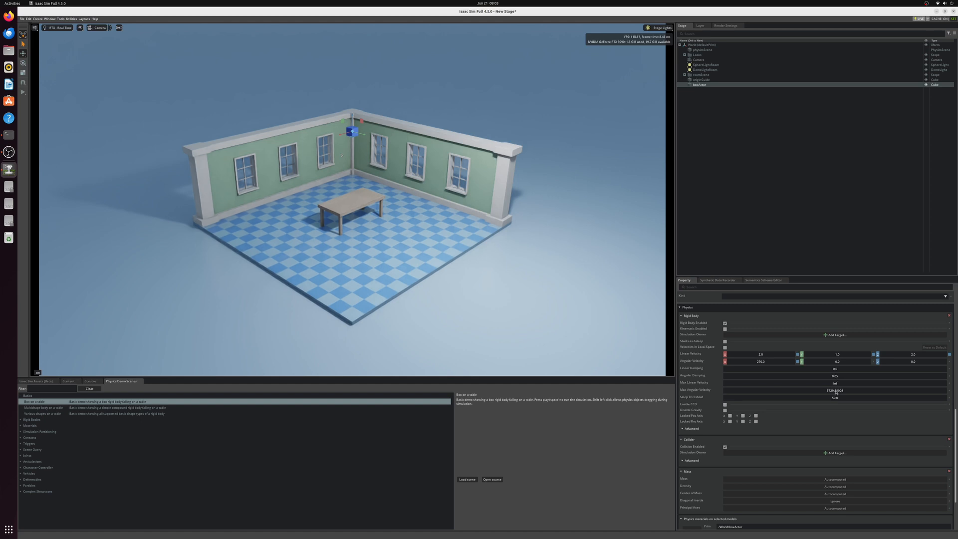
{"action": "double_click", "coordinate": [836, 390]}
{"action": "type", "text": "0"}
{"action": "key", "text": "Return"}
{"action": "left_click", "coordinate": [23, 91]}
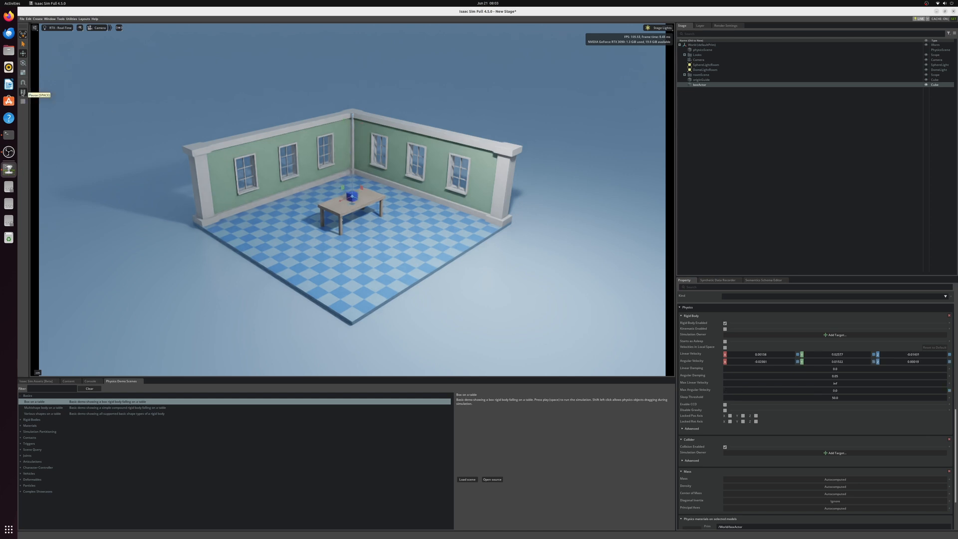
{"action": "left_click", "coordinate": [23, 101]}
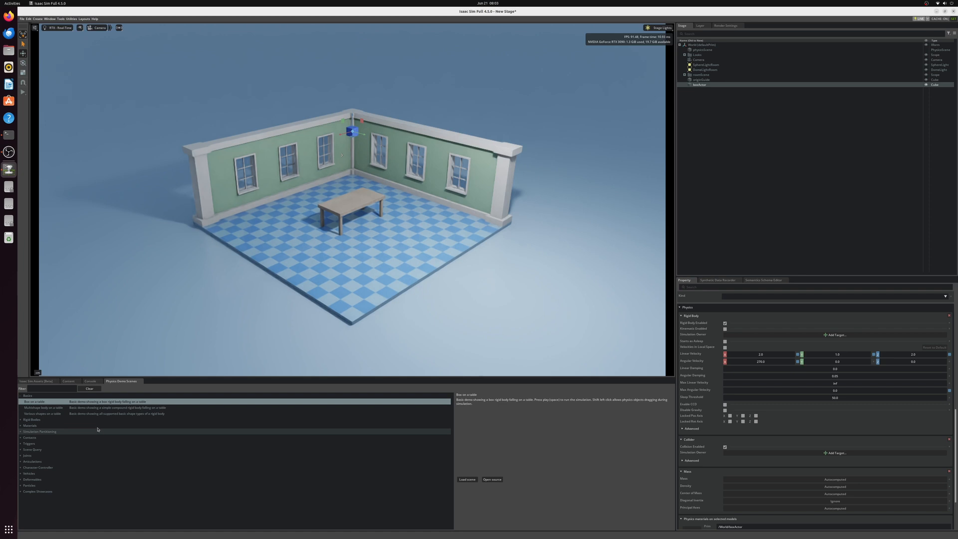
Step: Load the Multishape body on a table physics demo scene
{"action": "left_click", "coordinate": [200, 407]}
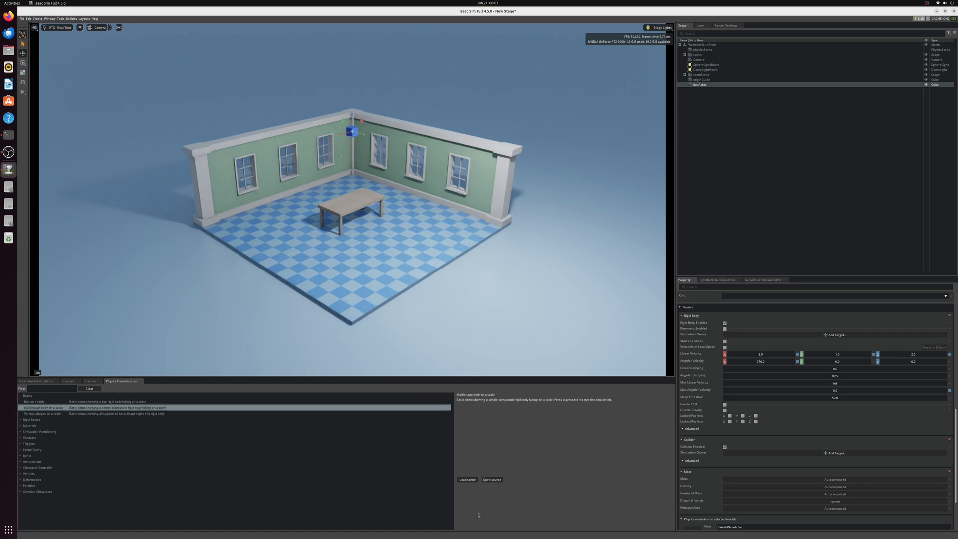
{"action": "left_click", "coordinate": [467, 479]}
{"action": "left_click", "coordinate": [488, 285]}
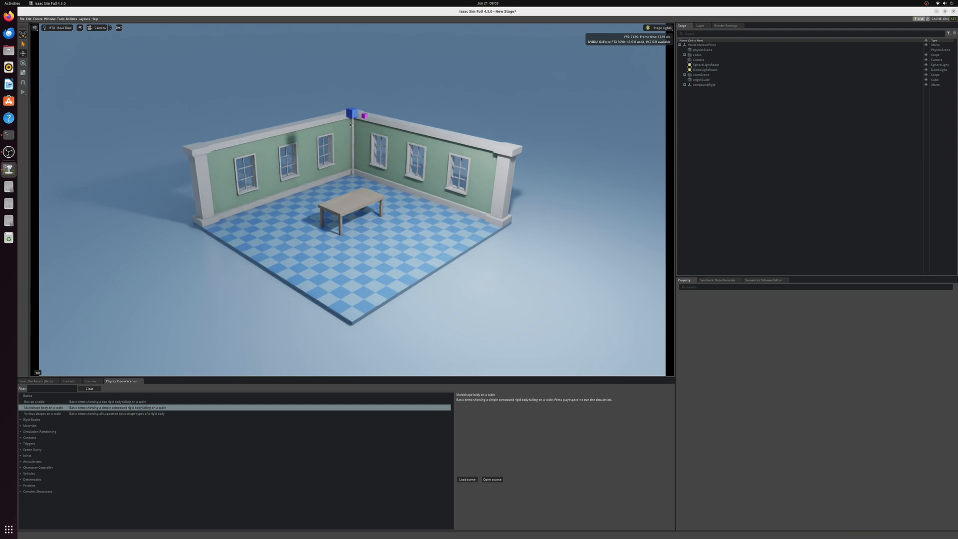
Step: Compare the physics properties of the compoundRigid parent with those of its child physicsBoxShape0
{"action": "left_click", "coordinate": [354, 115]}
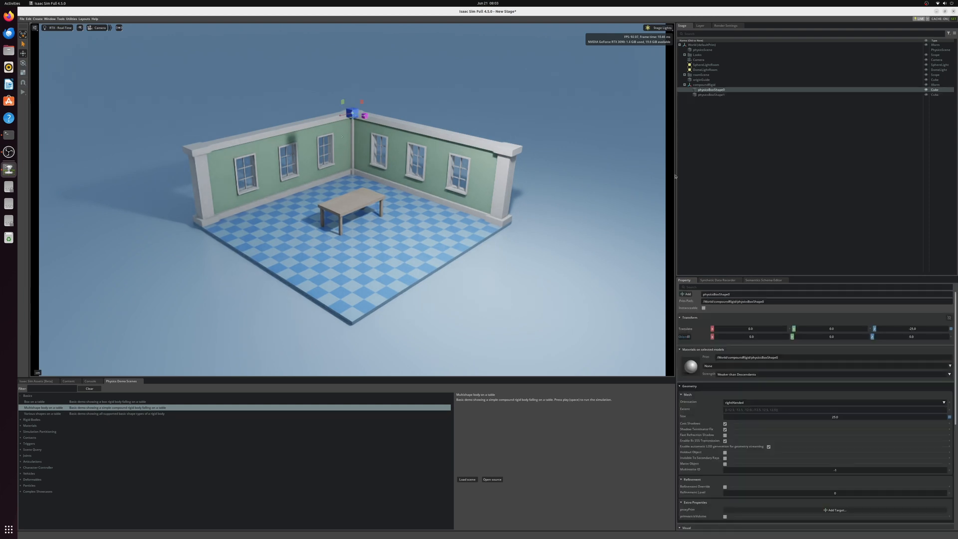
{"action": "left_click", "coordinate": [709, 85]}
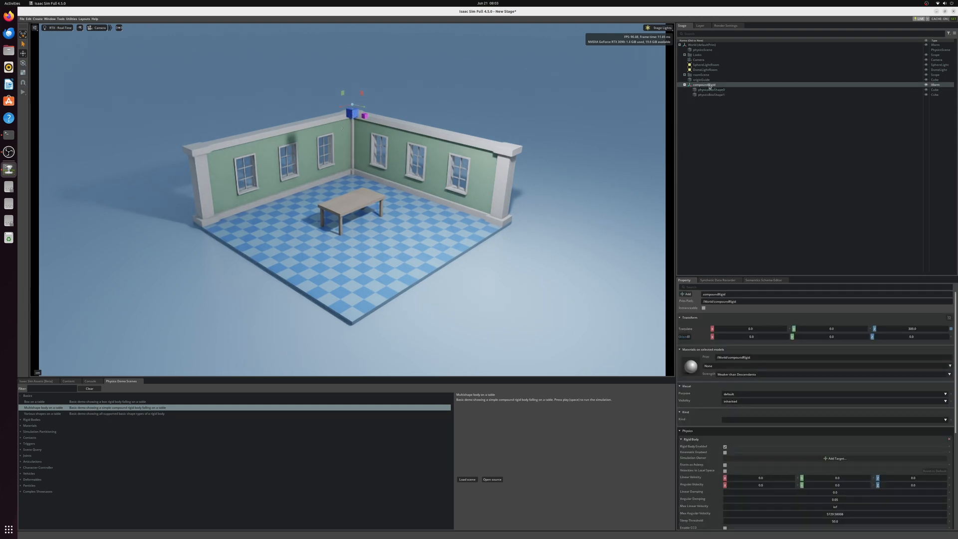
{"action": "scroll", "coordinate": [732, 390], "scroll_direction": "down", "scroll_amount": 4}
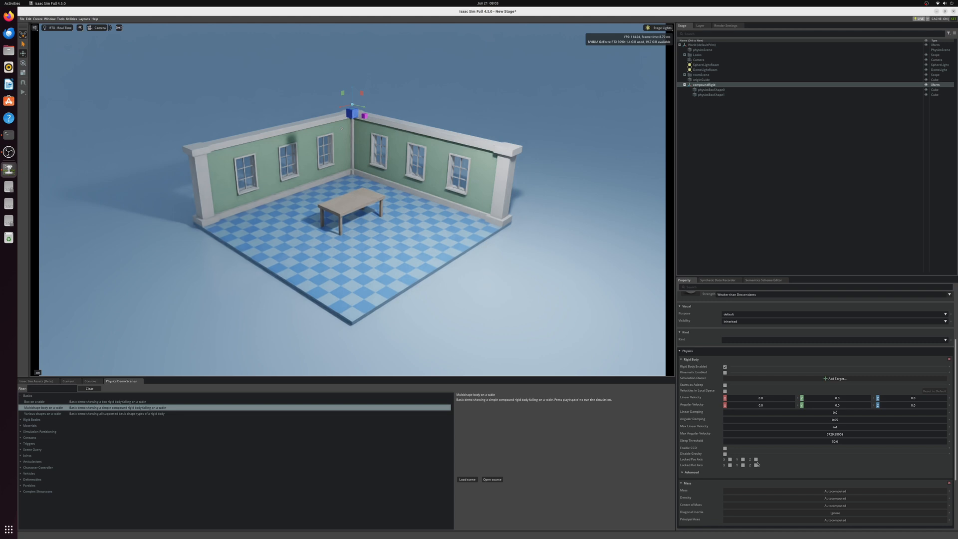
{"action": "left_click", "coordinate": [710, 91]}
{"action": "scroll", "coordinate": [761, 463], "scroll_direction": "down", "scroll_amount": 3}
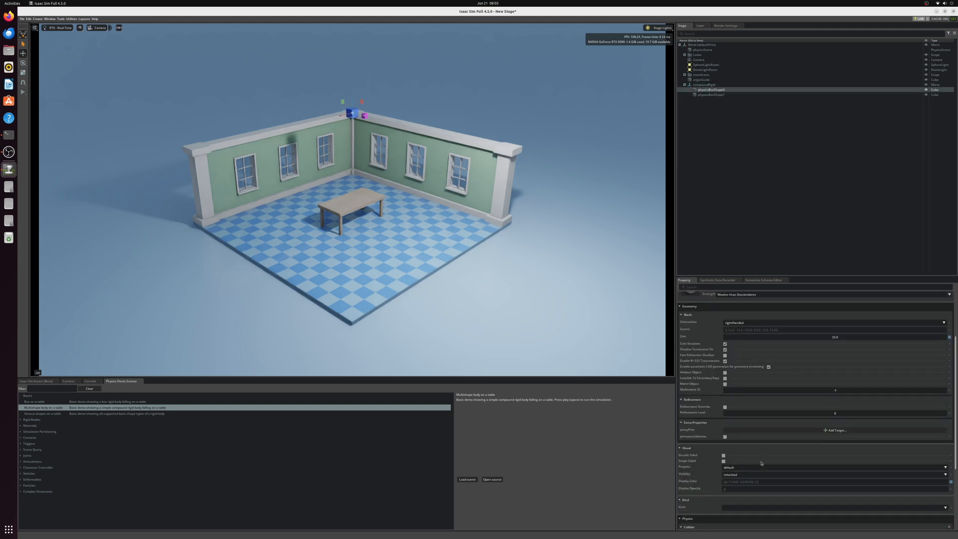
{"action": "scroll", "coordinate": [761, 463], "scroll_direction": "down", "scroll_amount": 3}
{"action": "scroll", "coordinate": [760, 464], "scroll_direction": "down", "scroll_amount": 1}
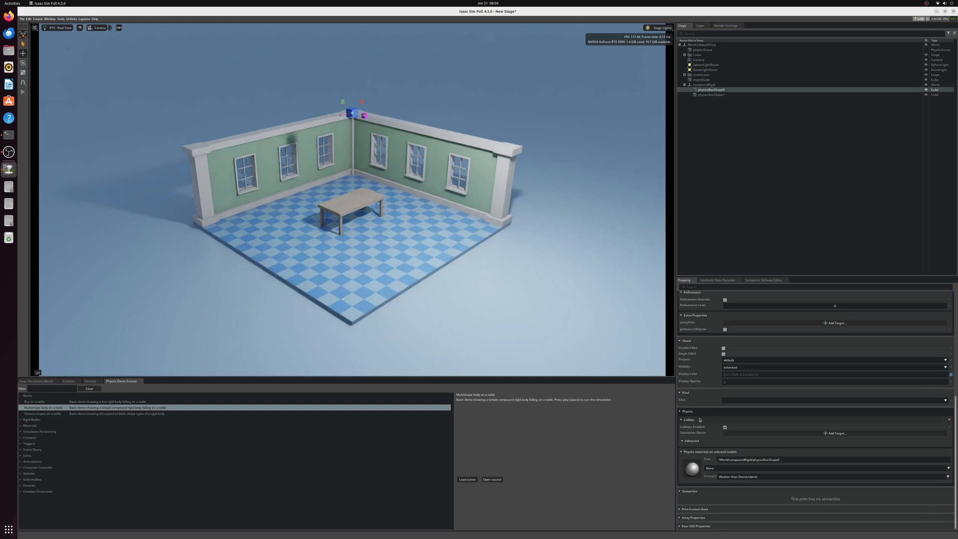
{"action": "left_click", "coordinate": [703, 85]}
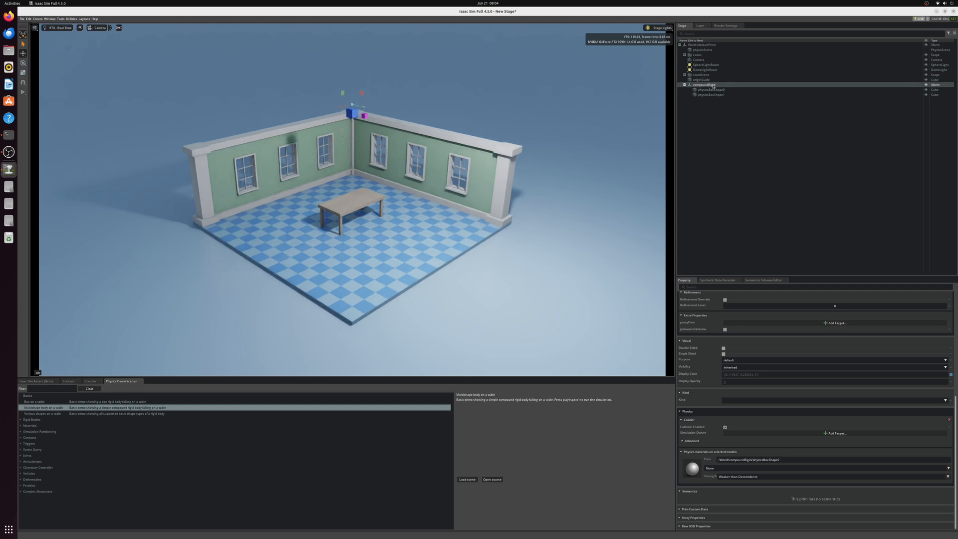
{"action": "scroll", "coordinate": [748, 450], "scroll_direction": "down", "scroll_amount": 2}
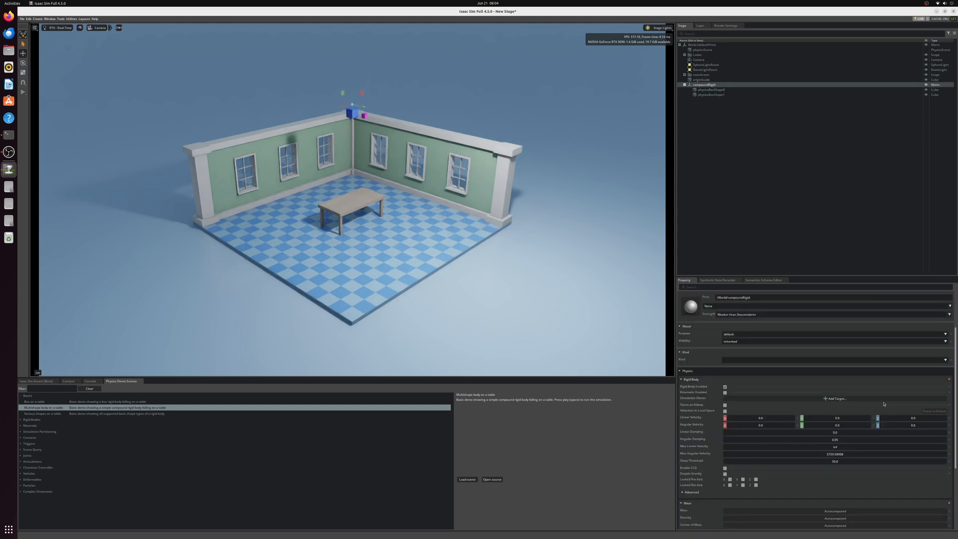
Step: Remove the Rigid Body component from compoundRigid and test the scene by running and stopping the simulation
{"action": "left_click", "coordinate": [949, 379]}
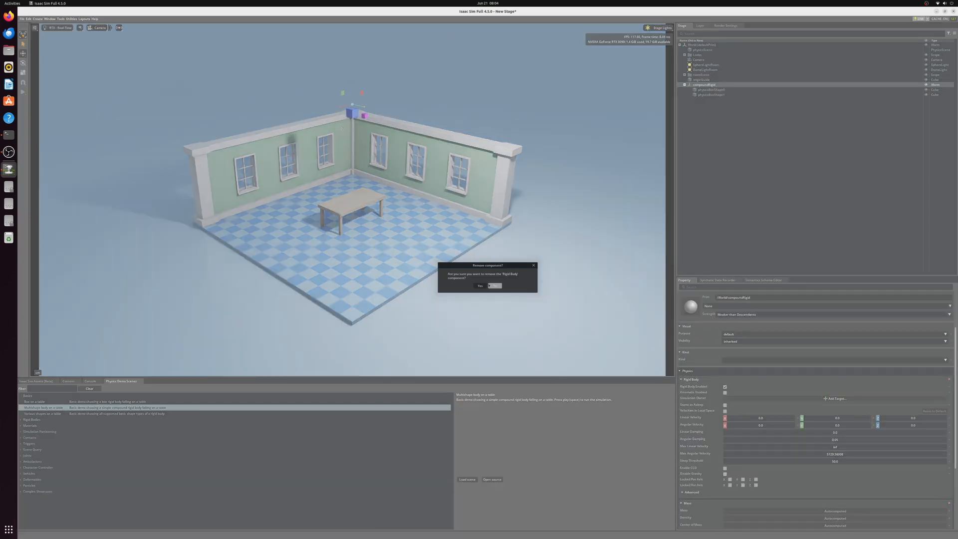
{"action": "left_click", "coordinate": [480, 286]}
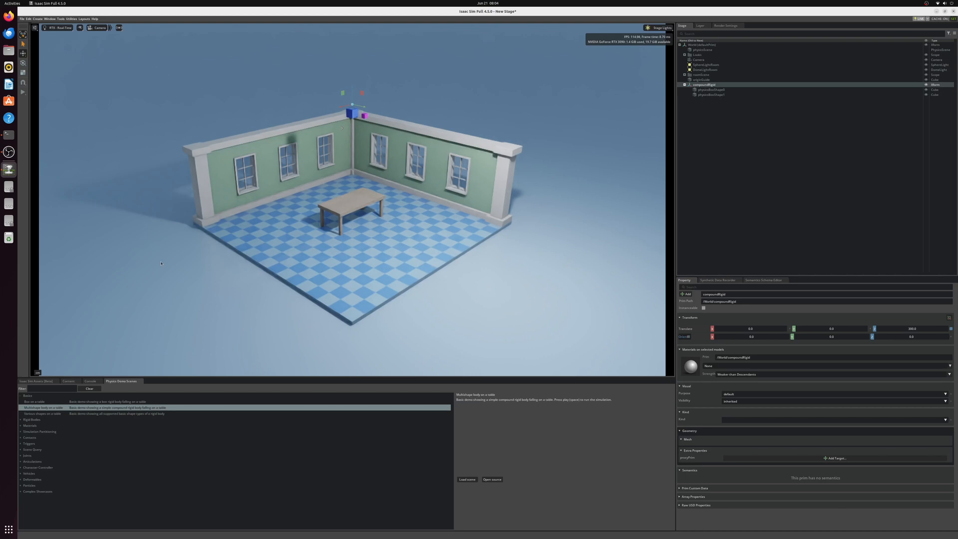
{"action": "left_click", "coordinate": [23, 92]}
{"action": "left_click", "coordinate": [23, 101]}
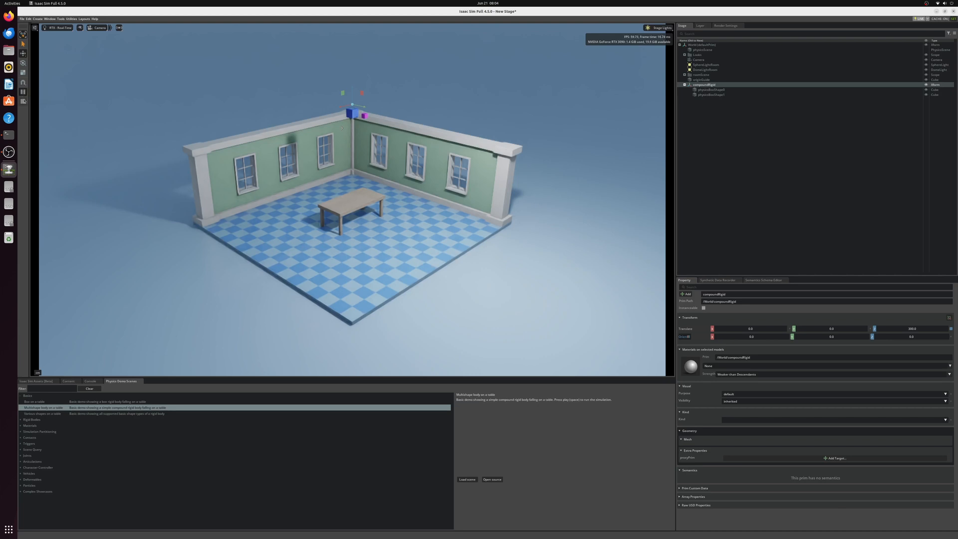
{"action": "left_click", "coordinate": [488, 330]}
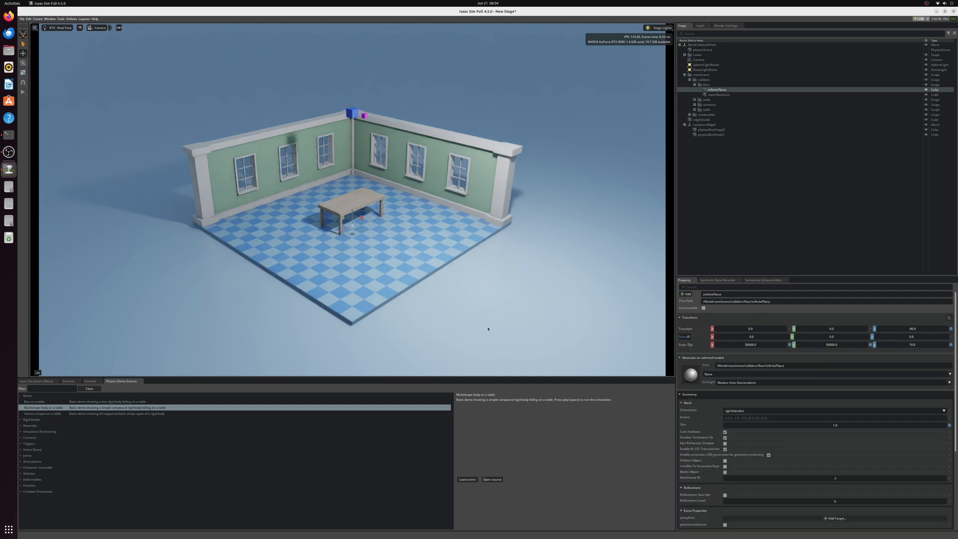
Step: Undo the Rigid Body removal on compoundRigid, and run and stop the simulation again
{"action": "key", "text": "ctrl+z"}
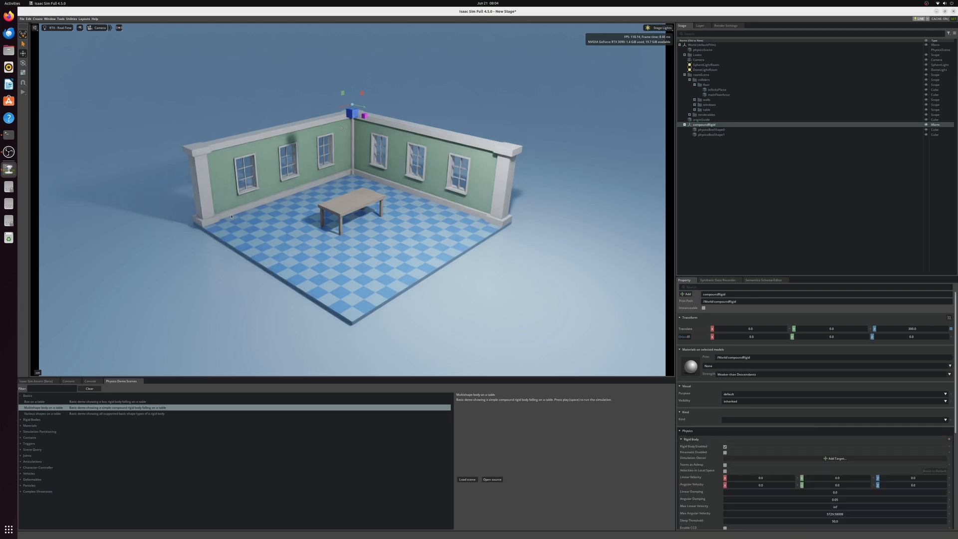
{"action": "left_click", "coordinate": [23, 92]}
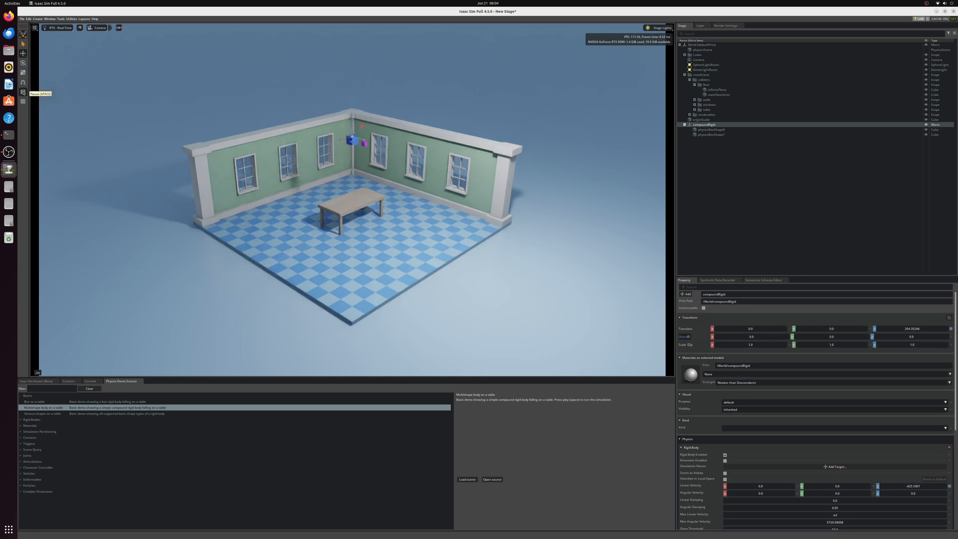
{"action": "left_click", "coordinate": [23, 102]}
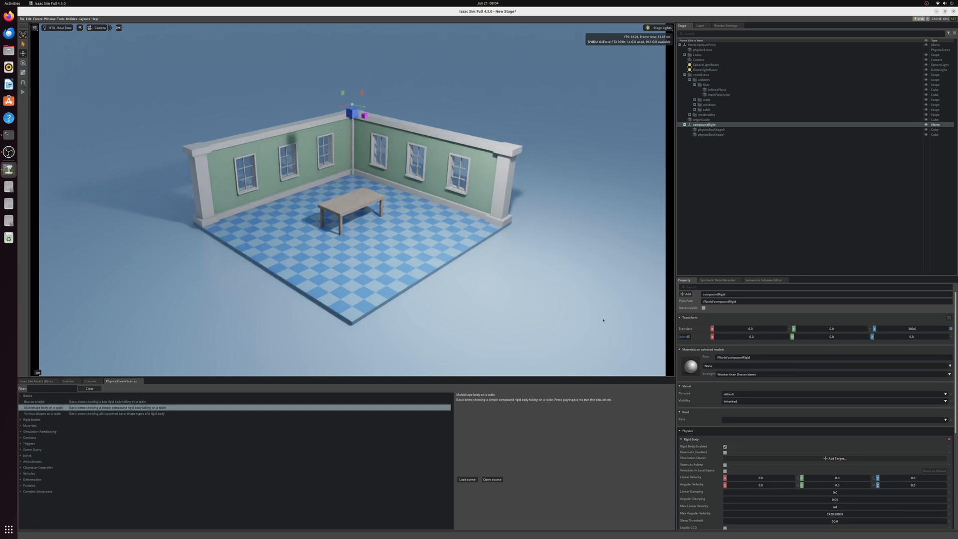
Step: Remove the Collider component from the physicsBoxShape1 child of compoundRigid
{"action": "left_click", "coordinate": [710, 129]}
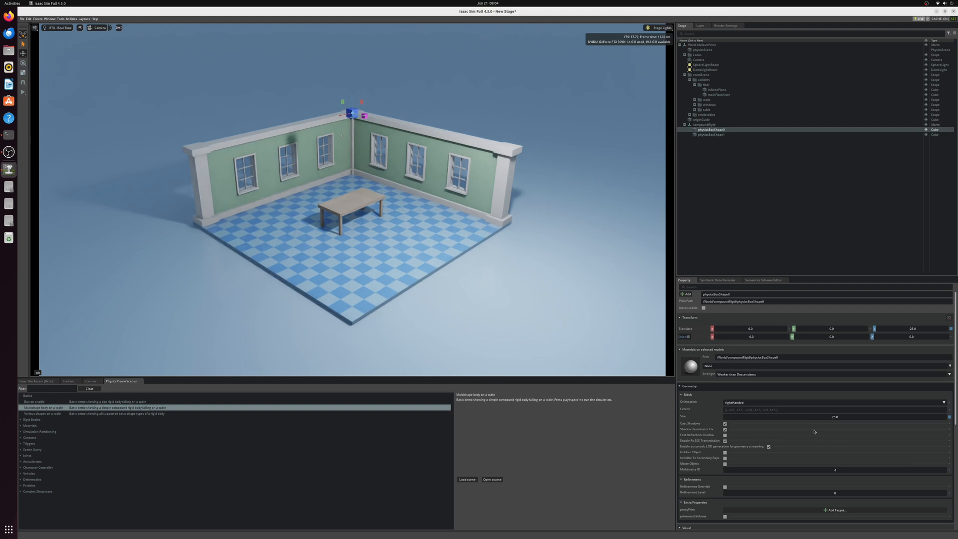
{"action": "left_click", "coordinate": [711, 134]}
{"action": "scroll", "coordinate": [824, 382], "scroll_direction": "down", "scroll_amount": 2}
{"action": "scroll", "coordinate": [822, 419], "scroll_direction": "down", "scroll_amount": 5}
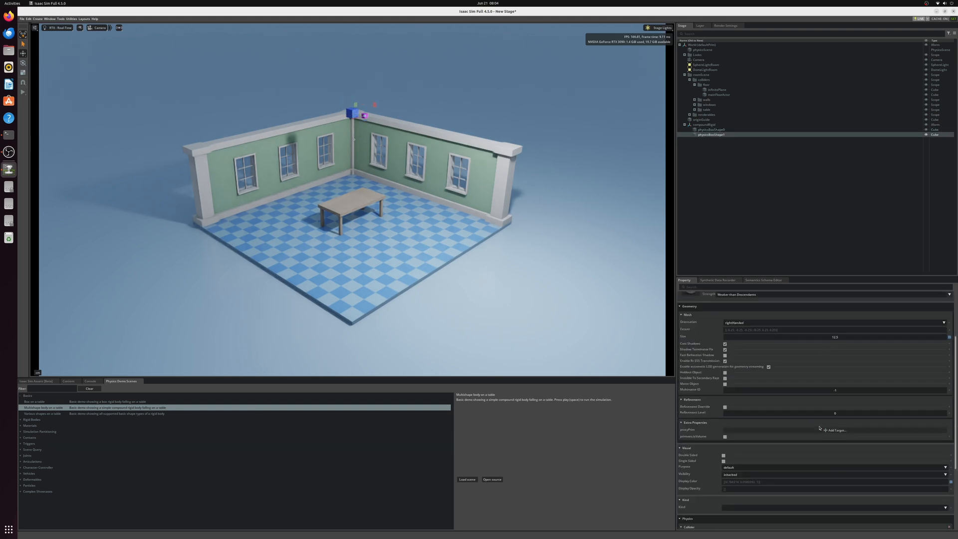
{"action": "scroll", "coordinate": [820, 427], "scroll_direction": "down", "scroll_amount": 2}
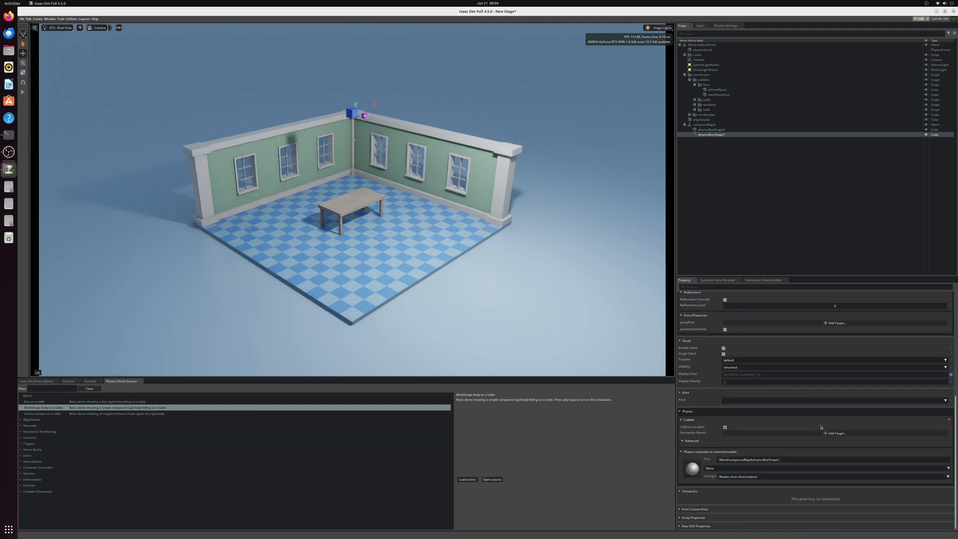
{"action": "left_click", "coordinate": [949, 419]}
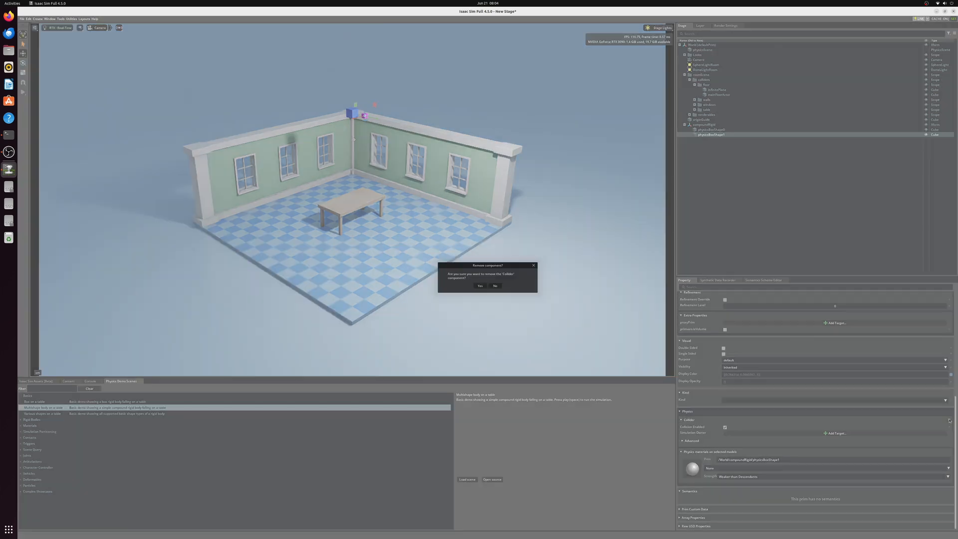
{"action": "left_click", "coordinate": [481, 287]}
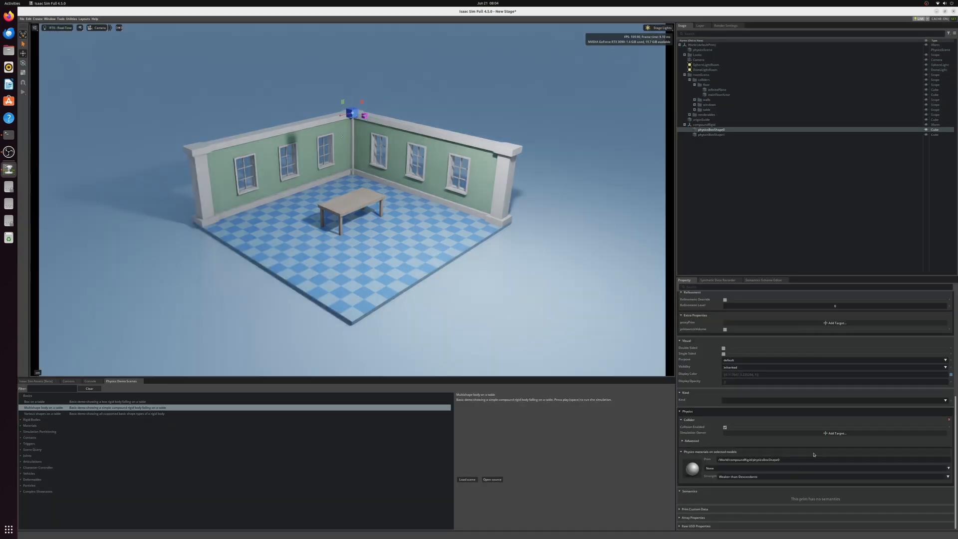
Step: Remove the Collider component from physicsBoxShape0 as well, and test the scene by running and stopping the simulation
{"action": "left_click", "coordinate": [949, 420]}
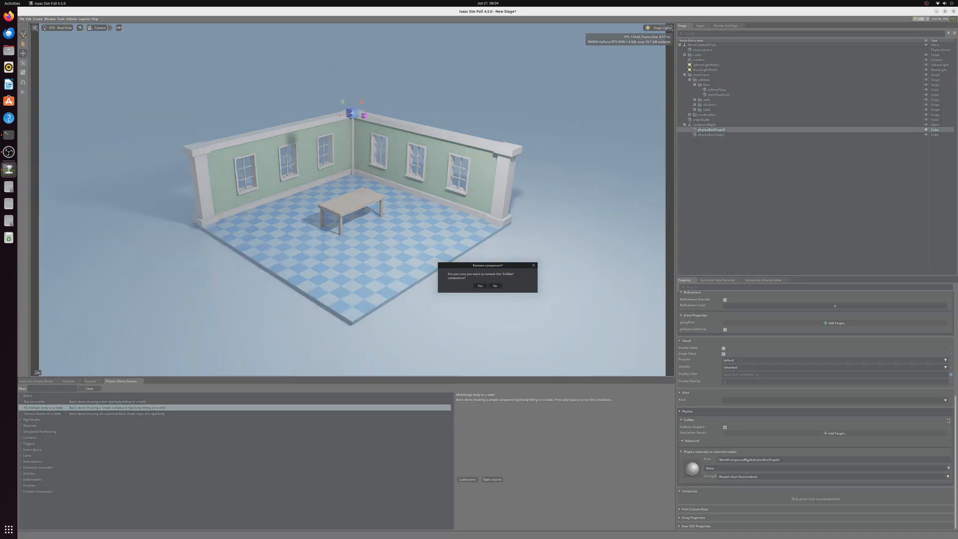
{"action": "left_click", "coordinate": [480, 286]}
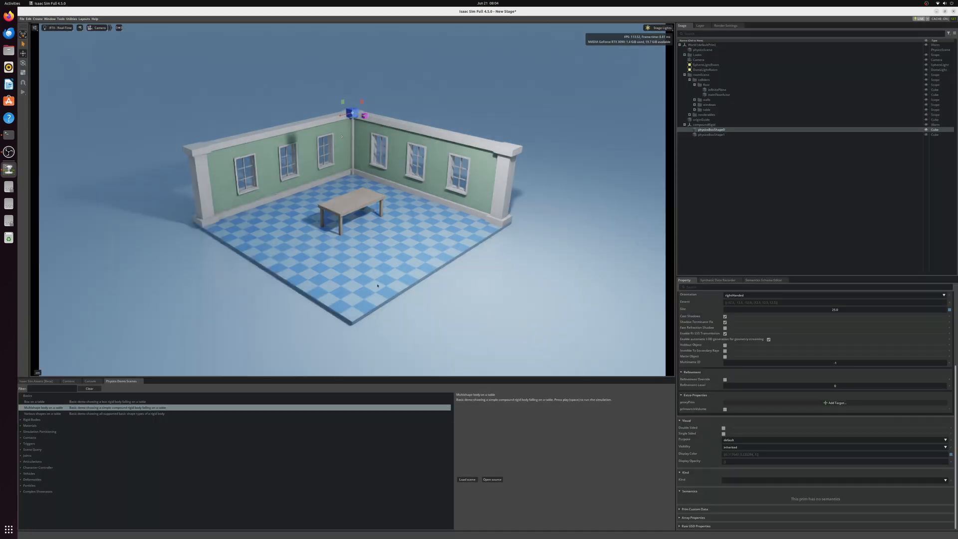
{"action": "left_click", "coordinate": [23, 92]}
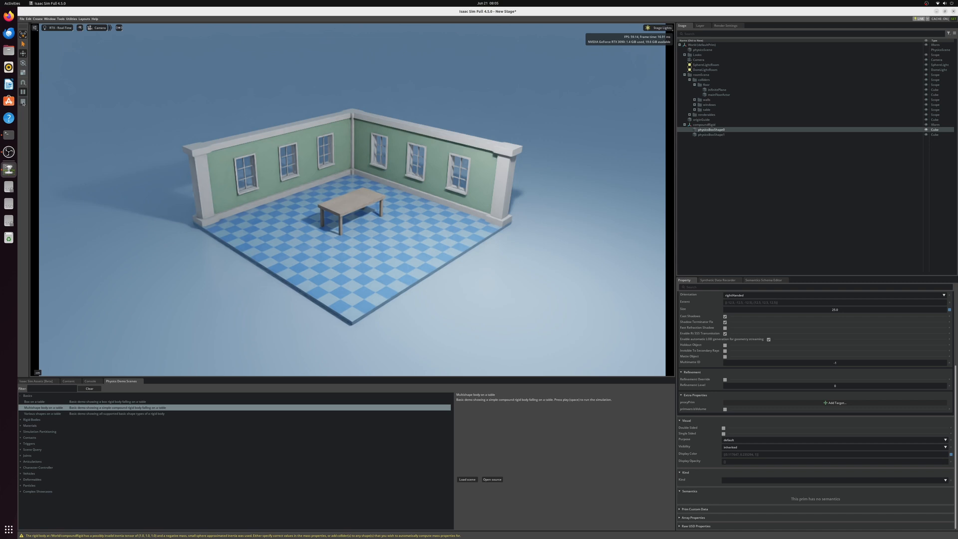
{"action": "left_click", "coordinate": [23, 102]}
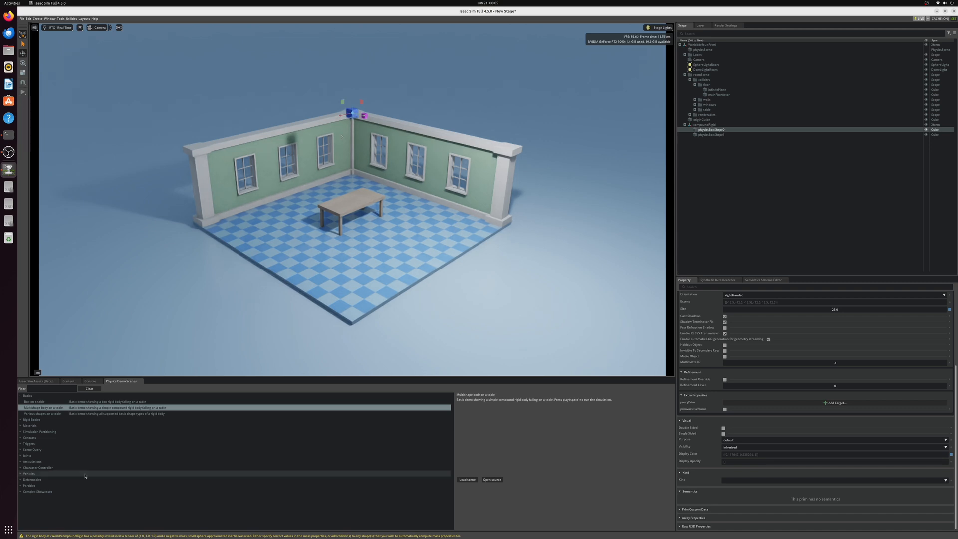
Step: Load the Various shapes on a table physics demo scene
{"action": "left_click", "coordinate": [200, 413]}
{"action": "left_click", "coordinate": [467, 479]}
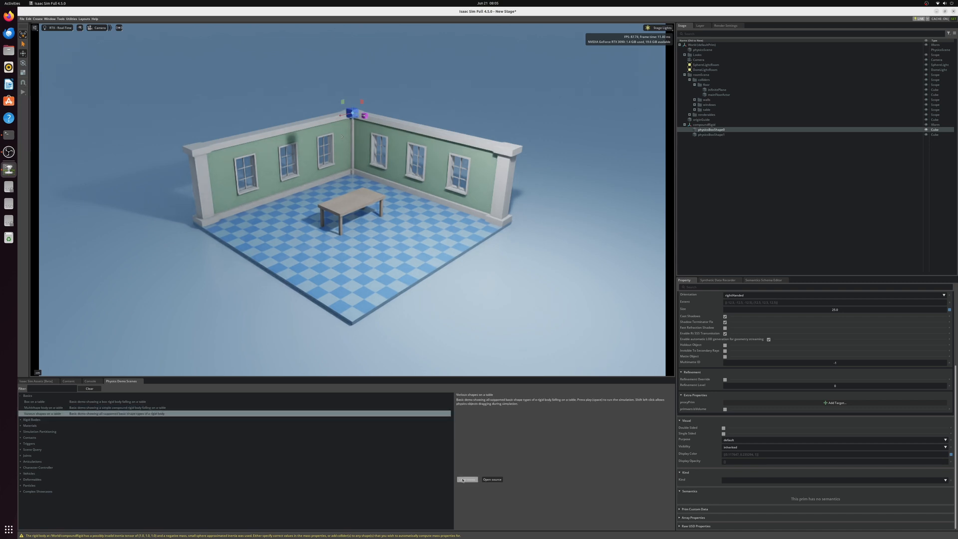
{"action": "left_click", "coordinate": [487, 283]}
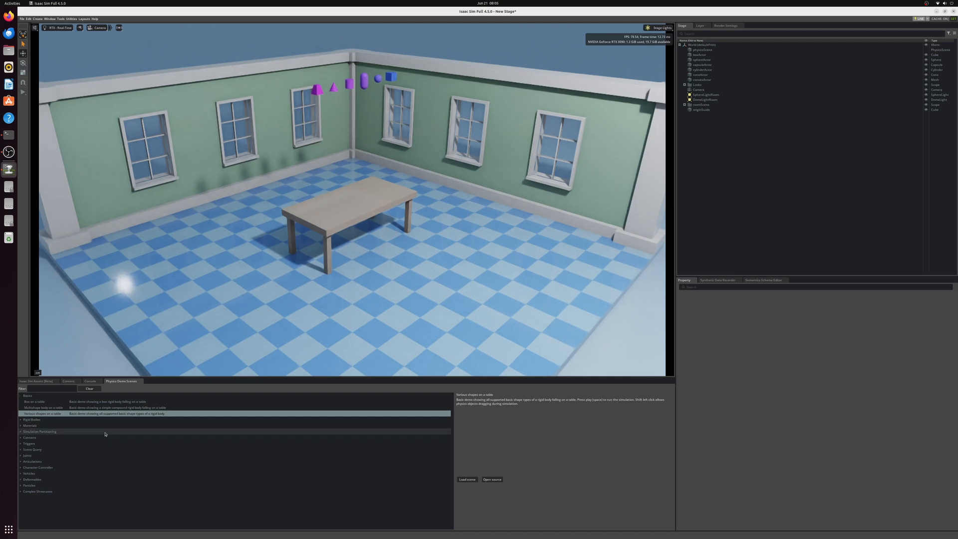
Step: Open the source code of the Various shapes on a table demo in Visual Studio Code
{"action": "left_click", "coordinate": [492, 480]}
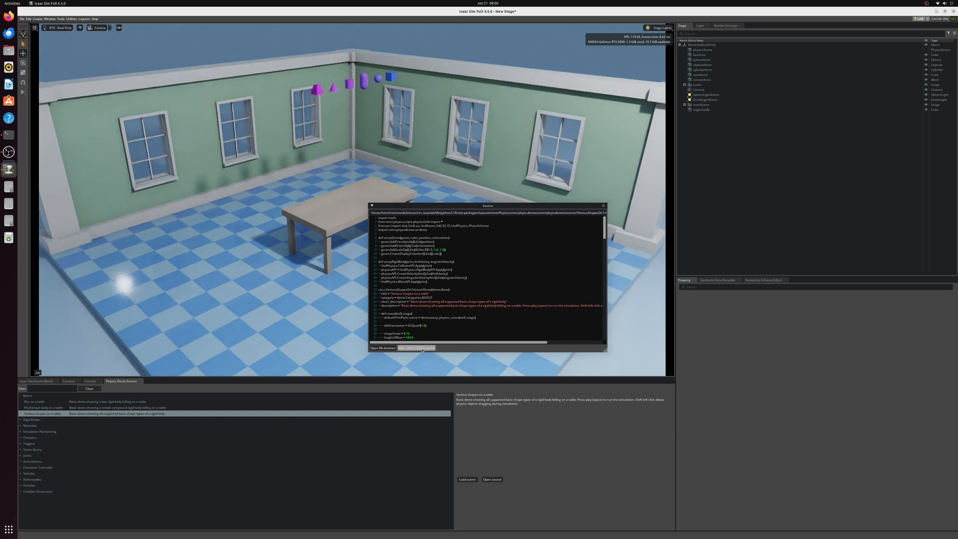
{"action": "left_click", "coordinate": [422, 348]}
{"action": "left_click_drag", "start_coordinate": [450, 207], "coordinate": [294, 210]}
{"action": "left_click", "coordinate": [448, 208]}
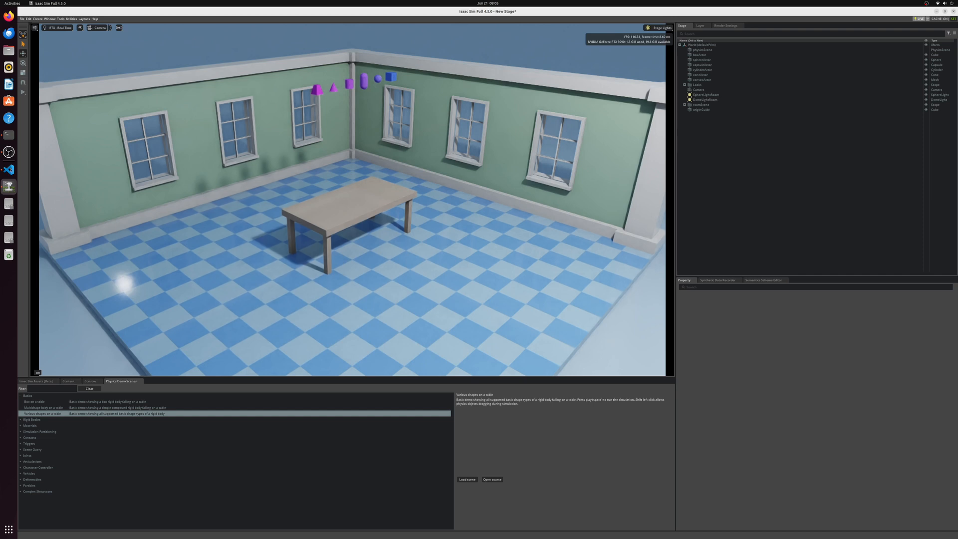
{"action": "left_click", "coordinate": [10, 170]}
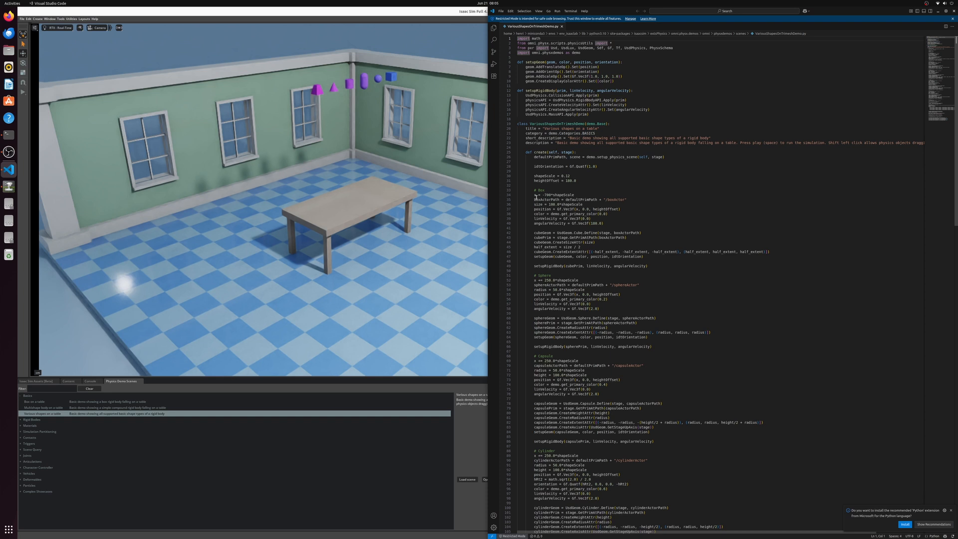
Step: Examine the code blocks that create the box, sphere and capsule, and return to Isaac Sim
{"action": "left_click_drag", "start_coordinate": [533, 195], "coordinate": [657, 266]}
{"action": "left_click", "coordinate": [665, 271]}
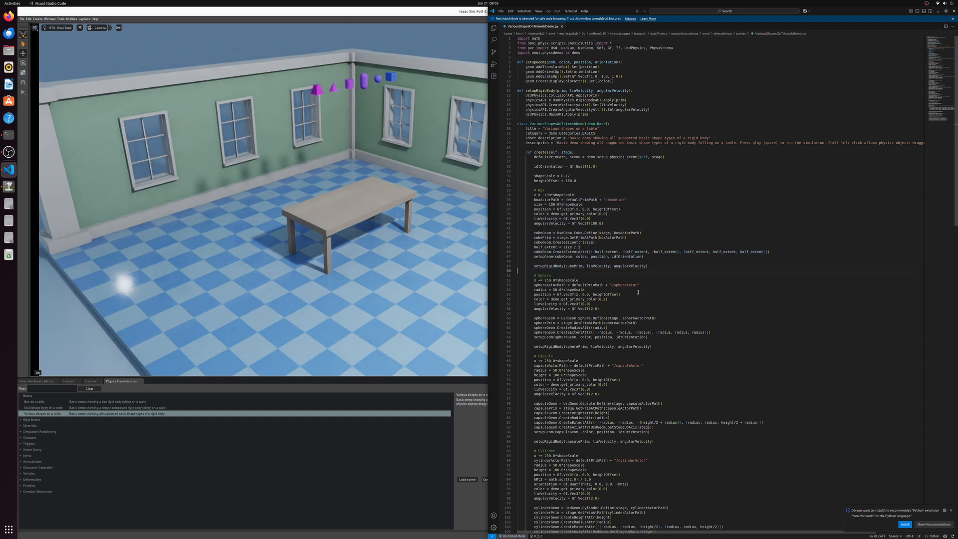
{"action": "left_click_drag", "start_coordinate": [533, 281], "coordinate": [683, 346]}
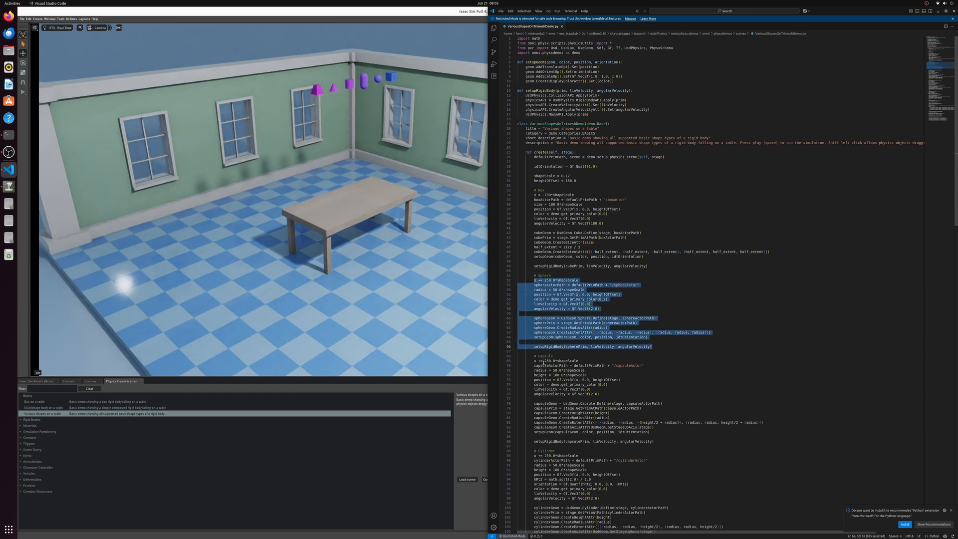
{"action": "left_click_drag", "start_coordinate": [534, 360], "coordinate": [674, 429]}
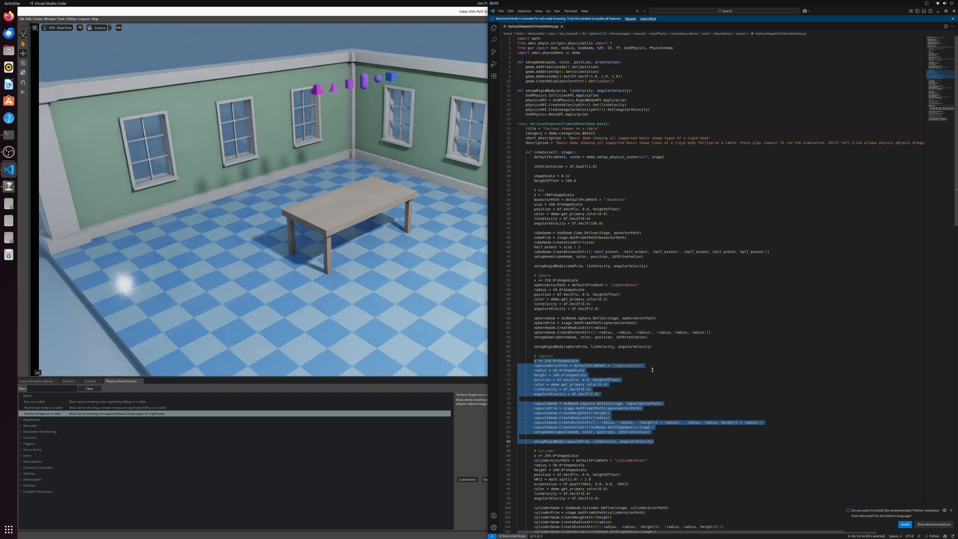
{"action": "left_click", "coordinate": [438, 334]}
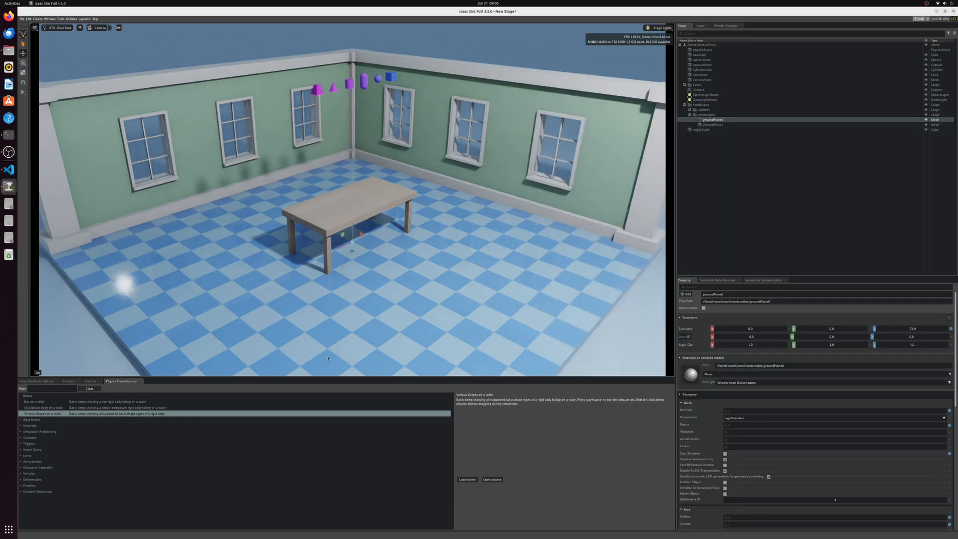
Step: Examine the demo scenes offered in the Rigid Bodies, Materials, Joints, Articulations and Complex Showcases categories
{"action": "left_click", "coordinate": [21, 395]}
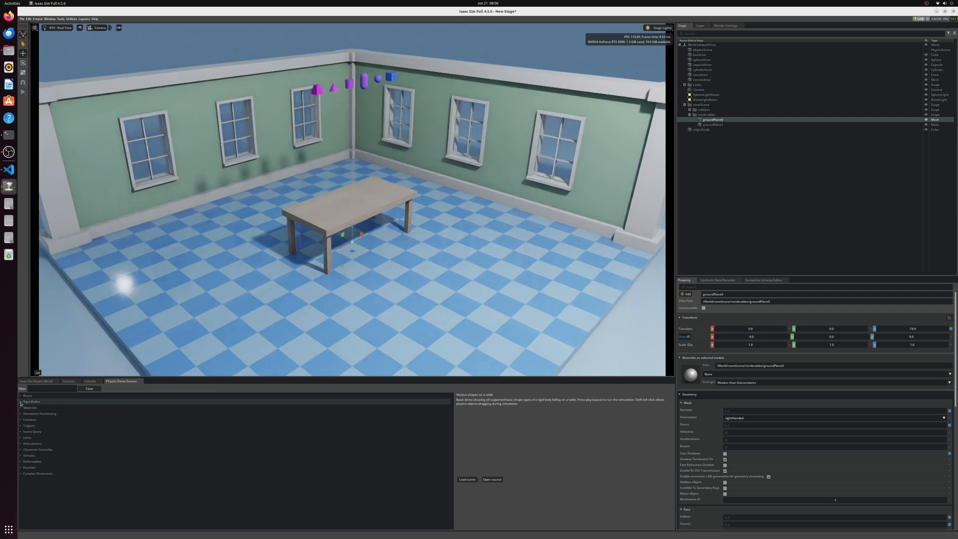
{"action": "left_click", "coordinate": [21, 402]}
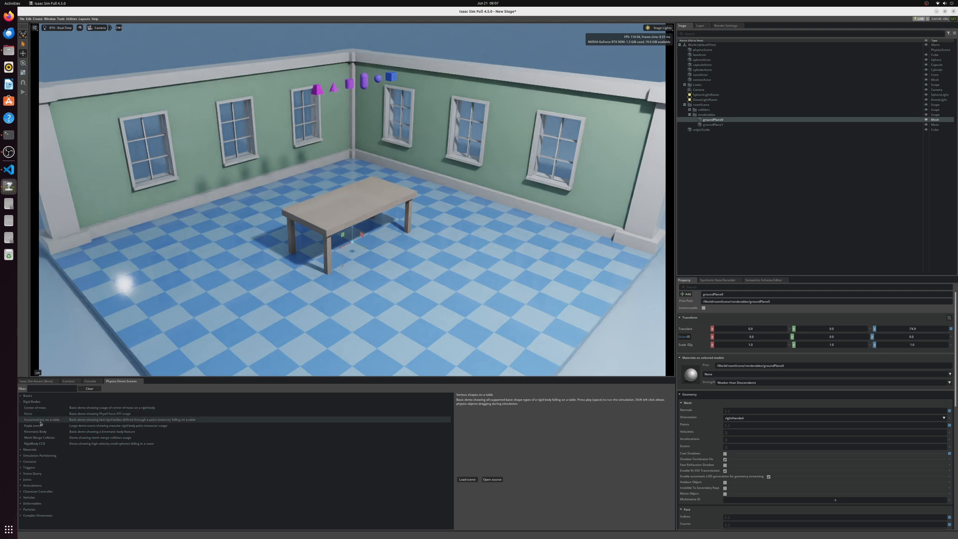
{"action": "left_click", "coordinate": [21, 403]}
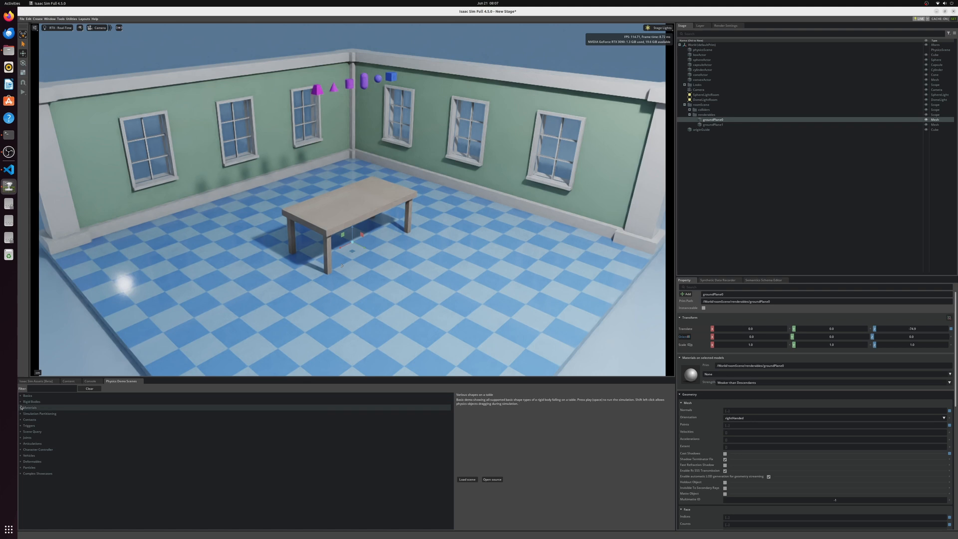
{"action": "left_click", "coordinate": [21, 408]}
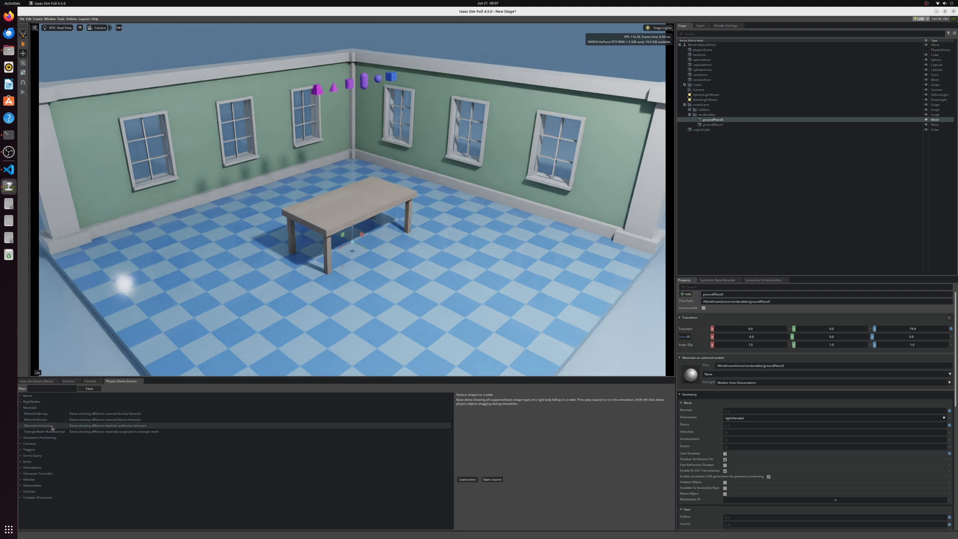
{"action": "left_click", "coordinate": [21, 408]}
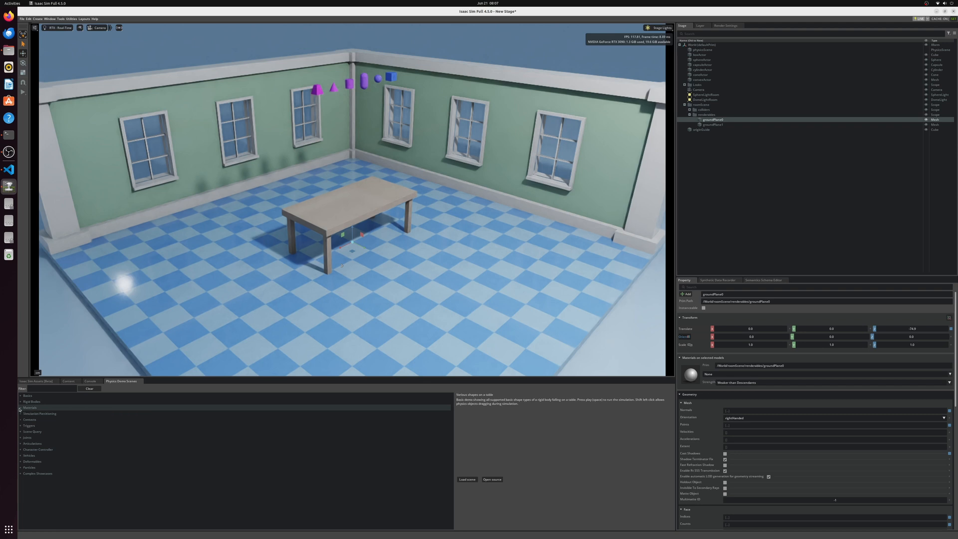
{"action": "left_click", "coordinate": [21, 438]}
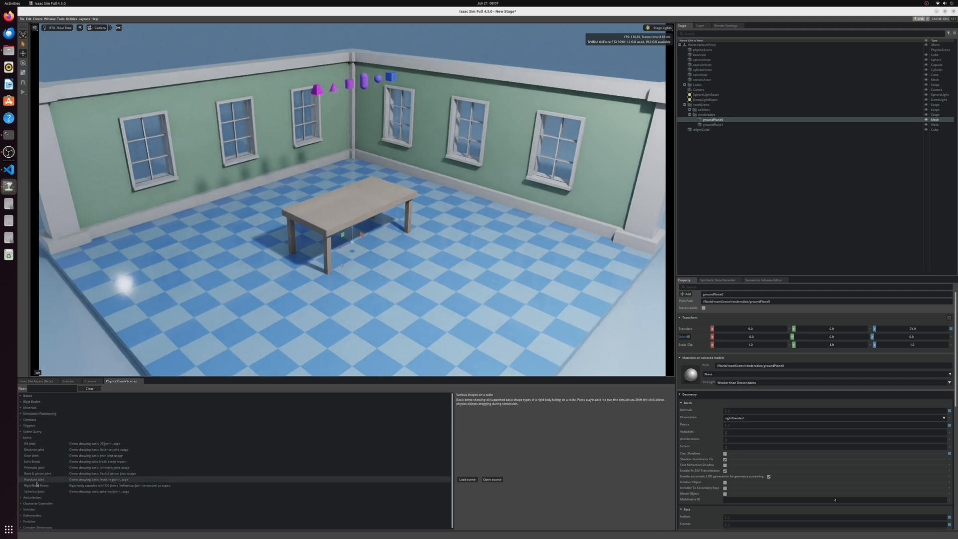
{"action": "left_click", "coordinate": [21, 438]}
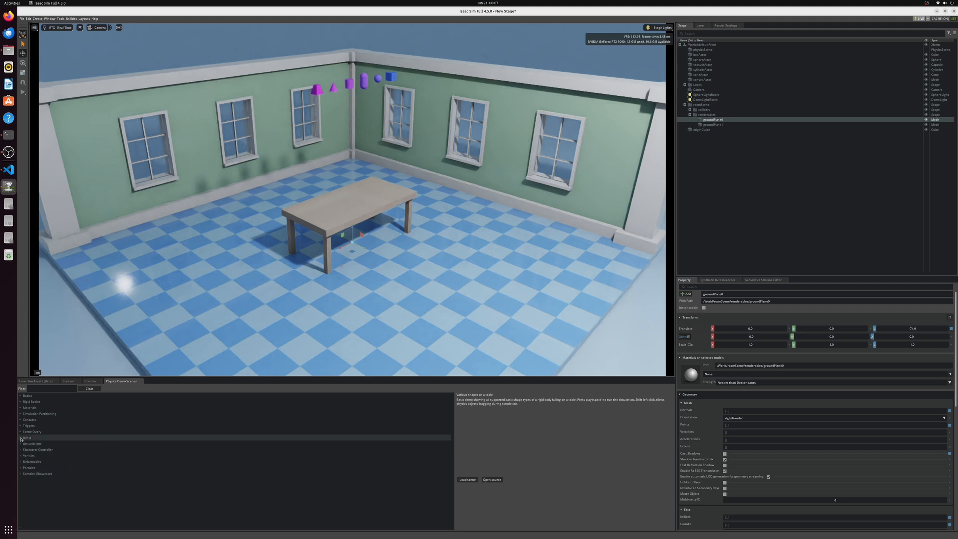
{"action": "left_click", "coordinate": [21, 444]}
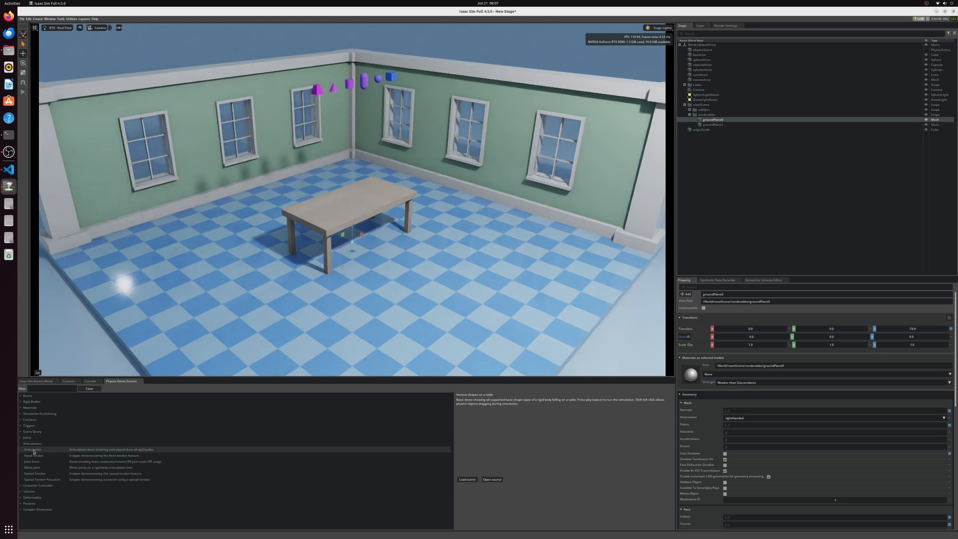
{"action": "left_click", "coordinate": [21, 444]}
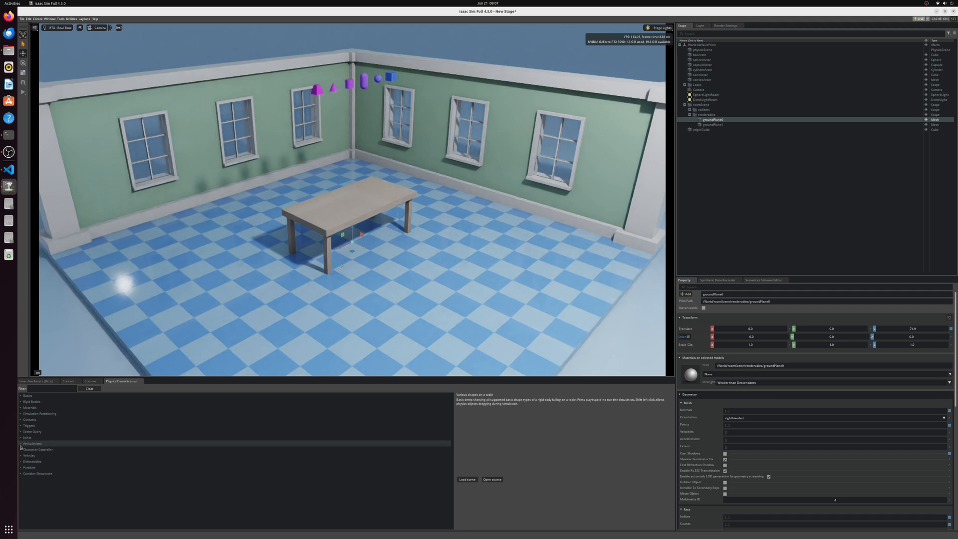
{"action": "left_click", "coordinate": [21, 475]}
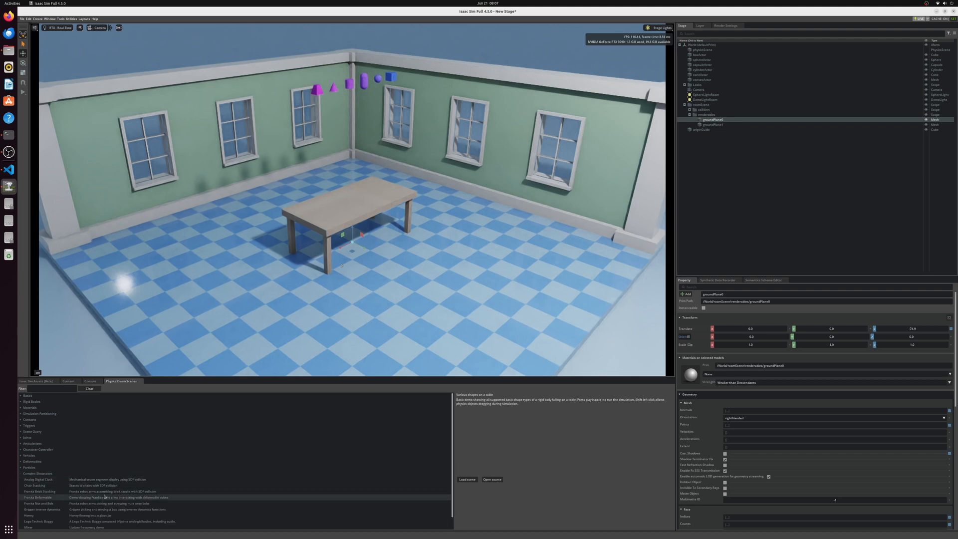
{"action": "scroll", "coordinate": [105, 496], "scroll_direction": "down", "scroll_amount": 1}
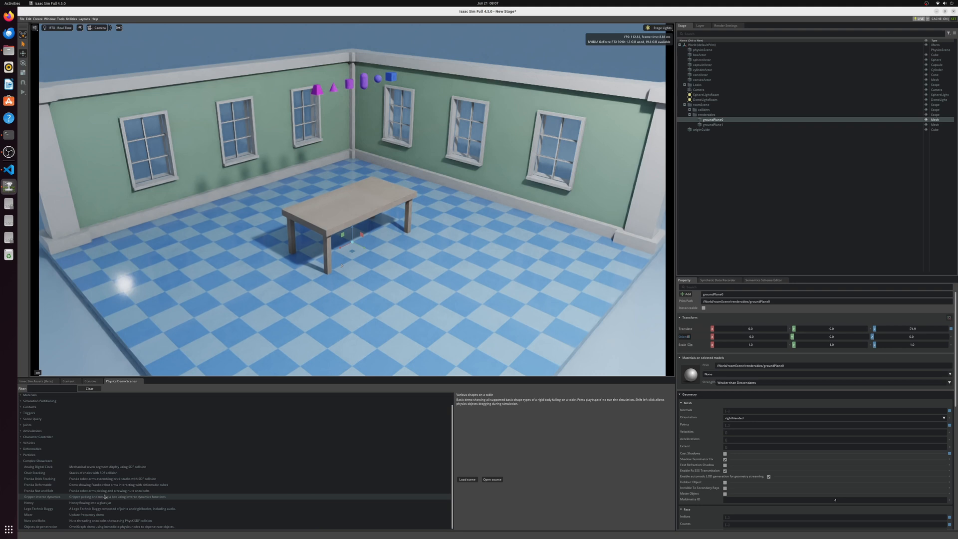
Step: Open a new terminal and run nvtop to monitor GPU usage
{"action": "key", "text": "ctrl+alt+t"}
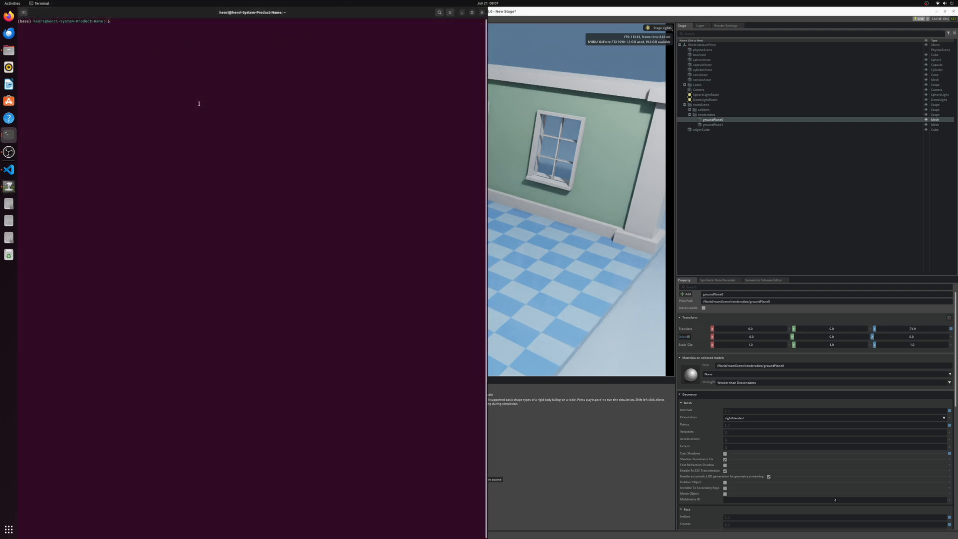
{"action": "type", "text": "nvtop"}
{"action": "key", "text": "Return"}
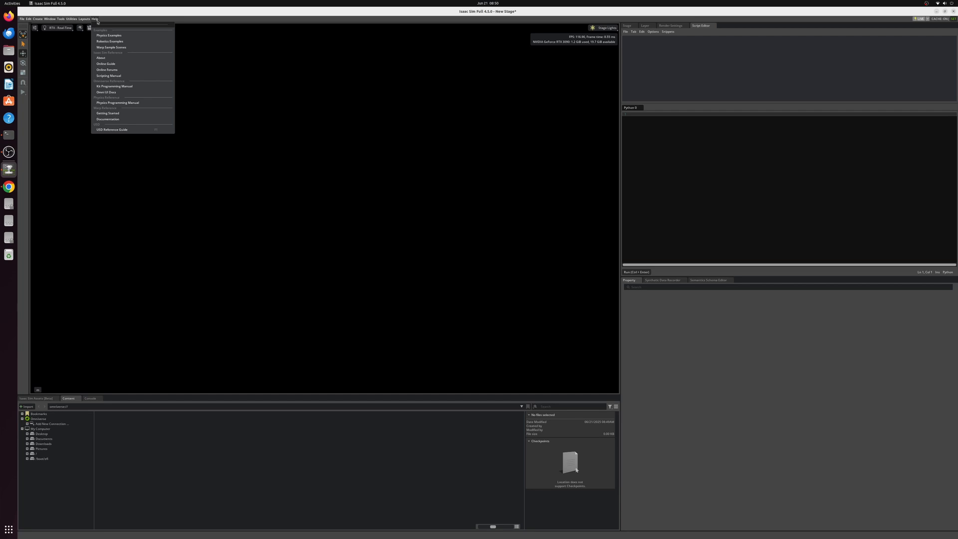
Step: Open the Isaac Sim Scripting Manual and look up Visual Cuboid among the Core [omni.isaac.core] objects
{"action": "left_click", "coordinate": [130, 75]}
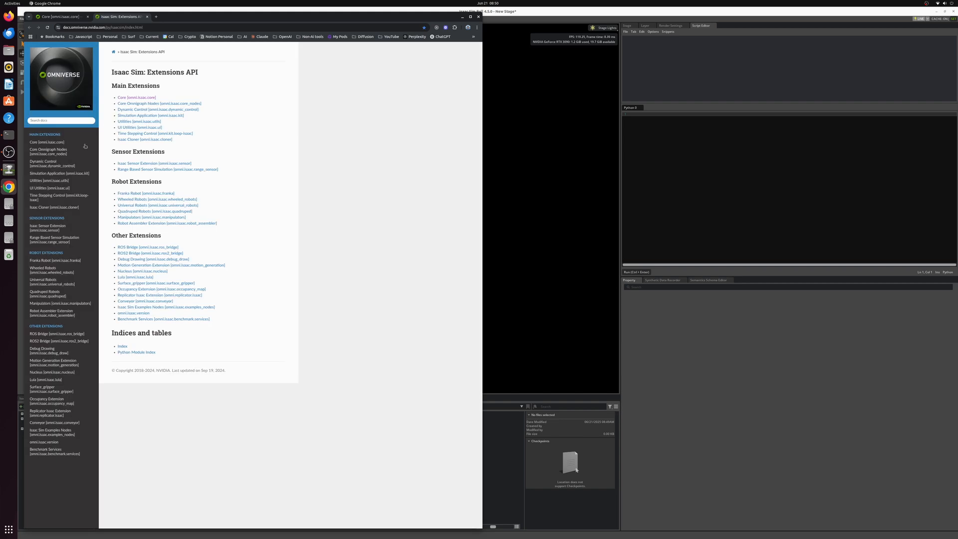
{"action": "left_click", "coordinate": [58, 142]}
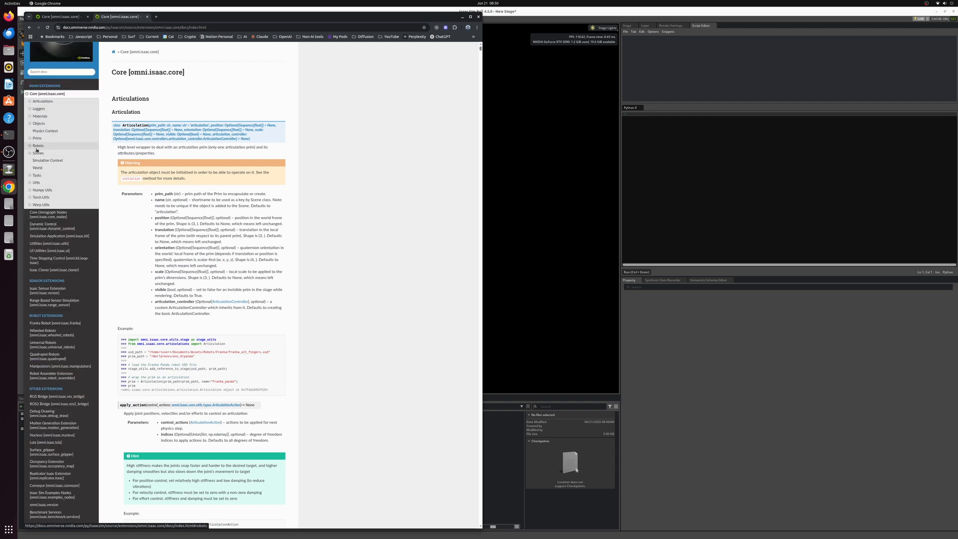
{"action": "left_click", "coordinate": [31, 124]}
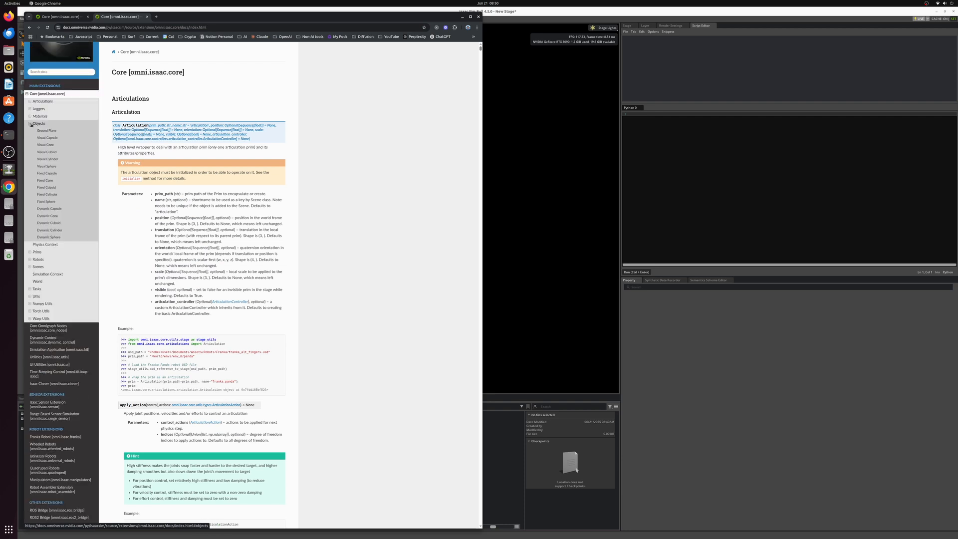
{"action": "left_click", "coordinate": [52, 152]}
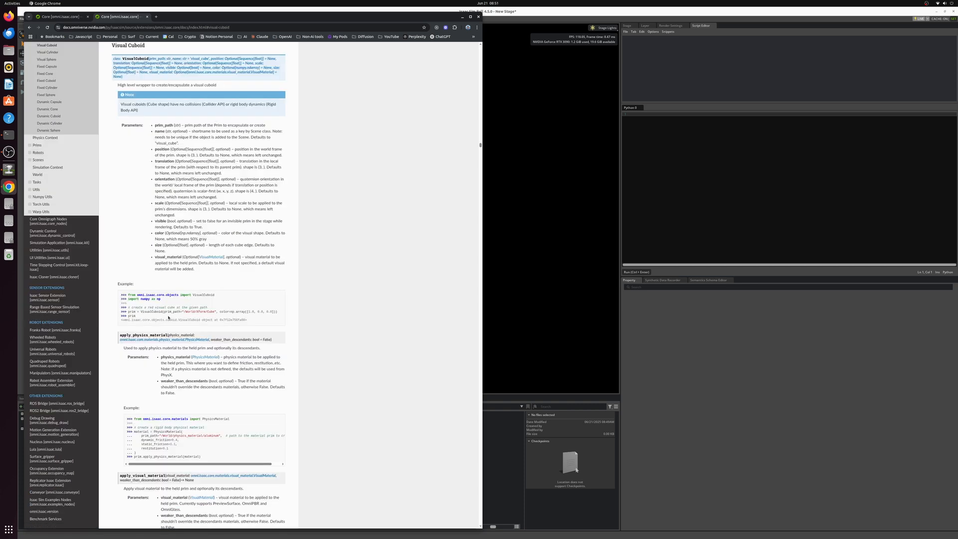
Step: Copy the VisualCuboid example code from the documentation into Isaac Sim's Script Editor and remove the blank line after the imports
{"action": "left_click_drag", "start_coordinate": [277, 313], "coordinate": [119, 298]}
{"action": "right_click", "coordinate": [142, 302]}
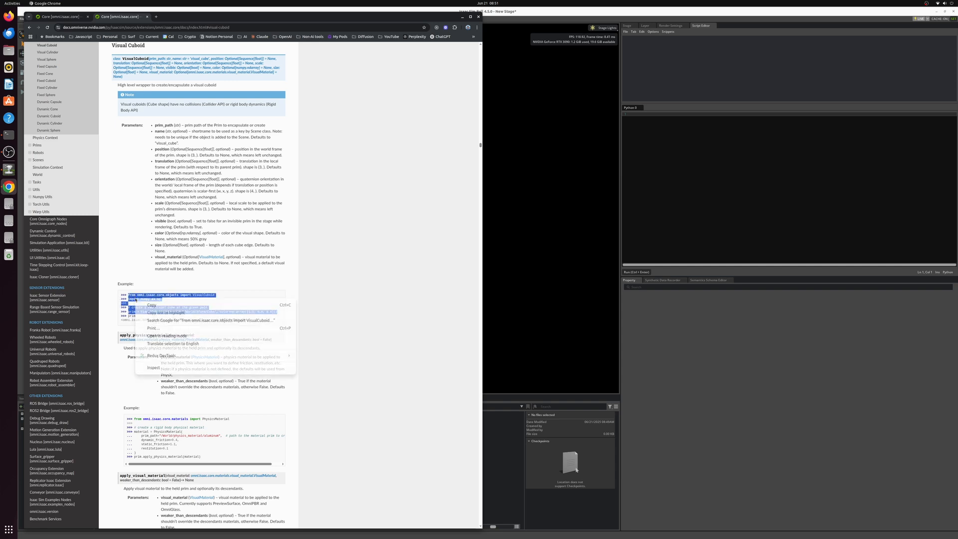
{"action": "left_click", "coordinate": [156, 305]}
{"action": "left_click", "coordinate": [707, 188]}
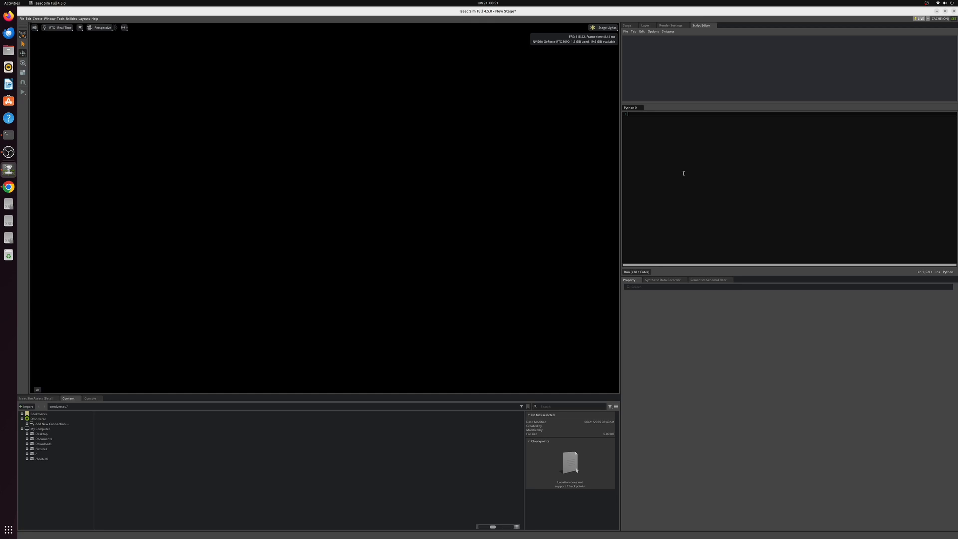
{"action": "key", "text": "ctrl+v"}
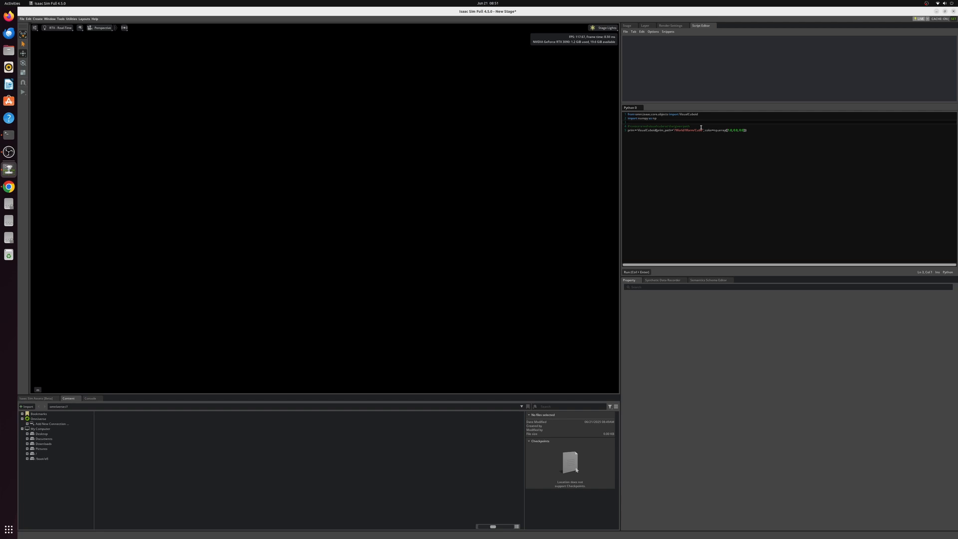
{"action": "key", "text": "BackSpace"}
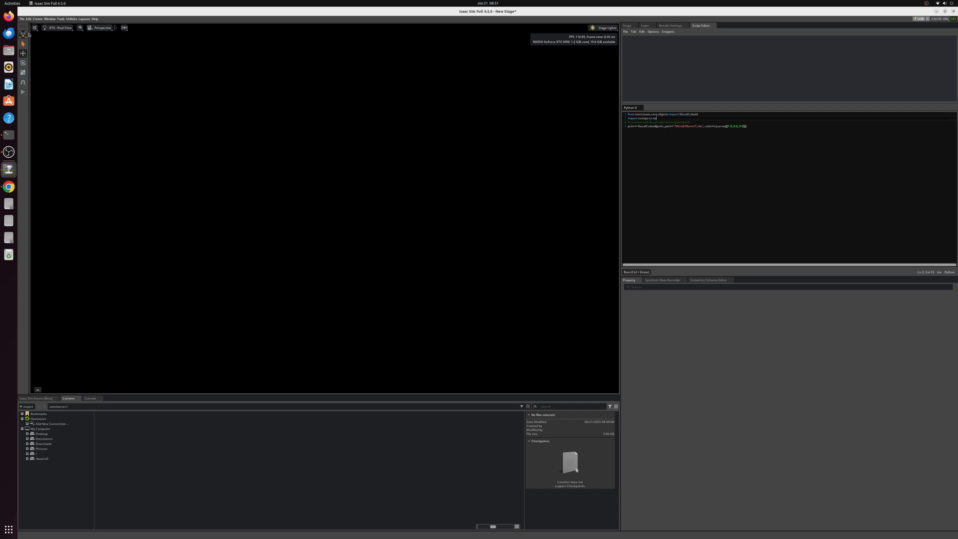
Step: Add the Flat Grid environment to the stage and run the VisualCuboid script to create the red cube
{"action": "left_click", "coordinate": [36, 19]}
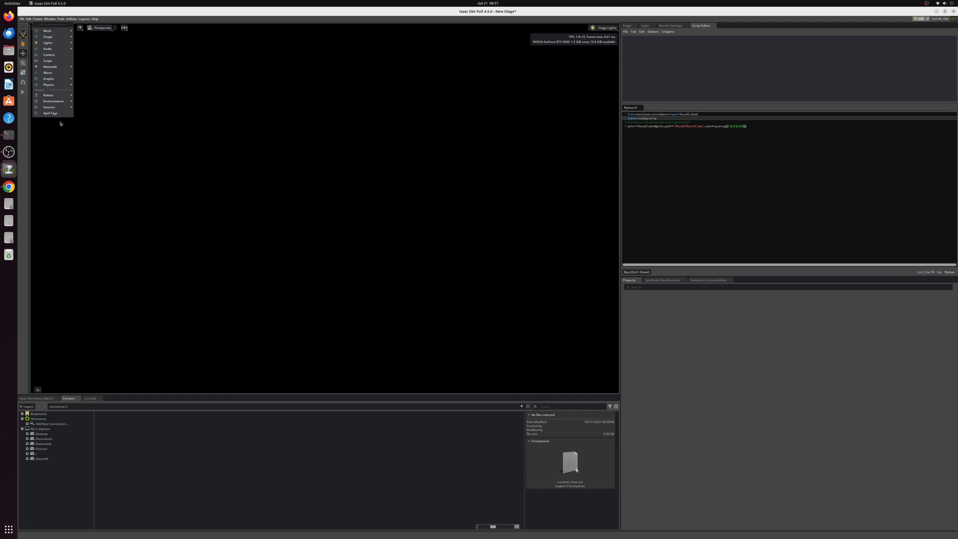
{"action": "mouse_move", "coordinate": [59, 101]}
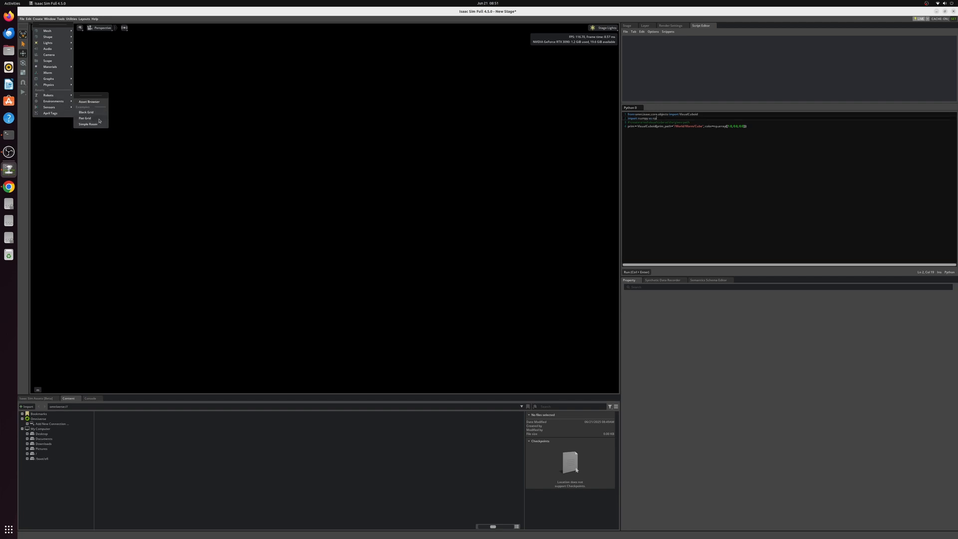
{"action": "left_click", "coordinate": [100, 120]}
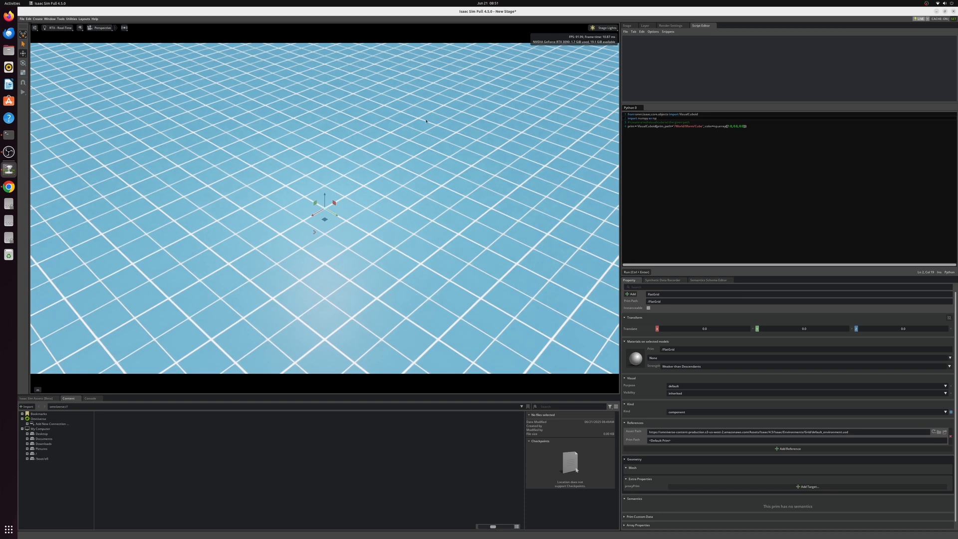
{"action": "left_click", "coordinate": [751, 185]}
{"action": "left_click", "coordinate": [638, 272]}
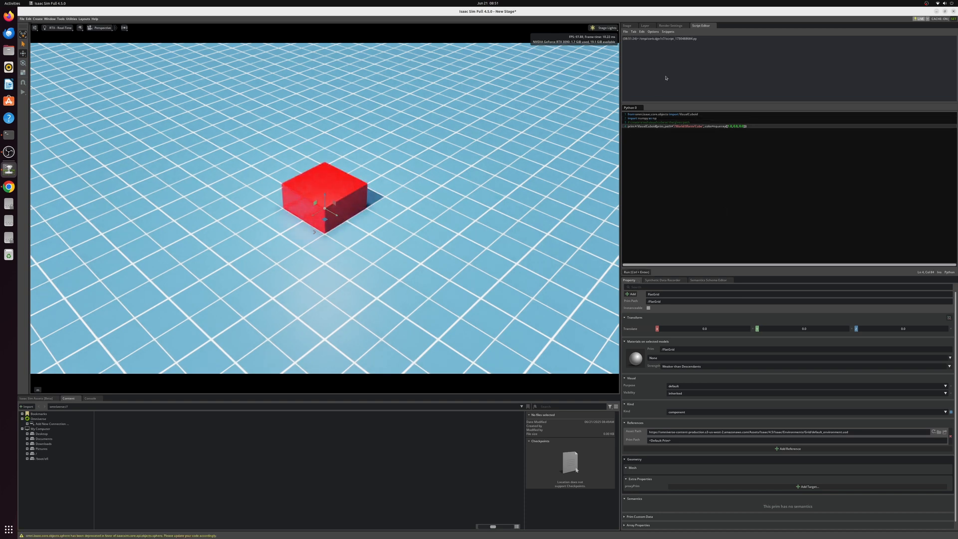
Step: Expand the FlatGrid and Environment prims in the stage tree, then select the red cube and raise it to about 1.27 on Z
{"action": "left_click", "coordinate": [627, 26]}
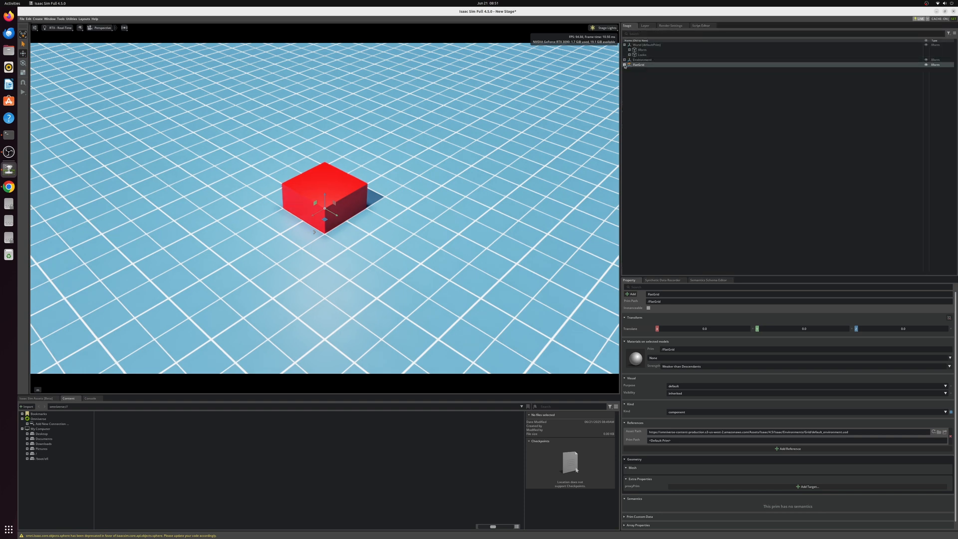
{"action": "left_click", "coordinate": [624, 65]}
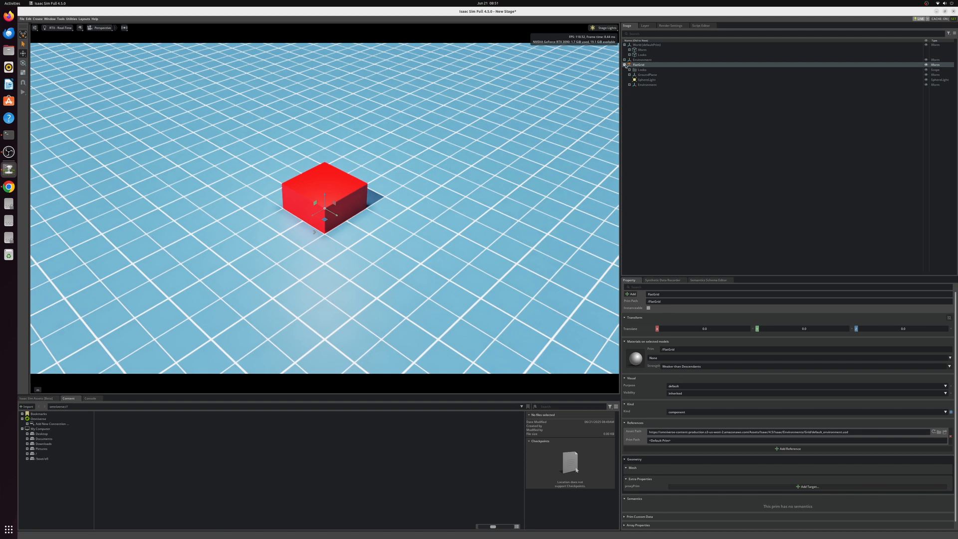
{"action": "left_click", "coordinate": [624, 60]}
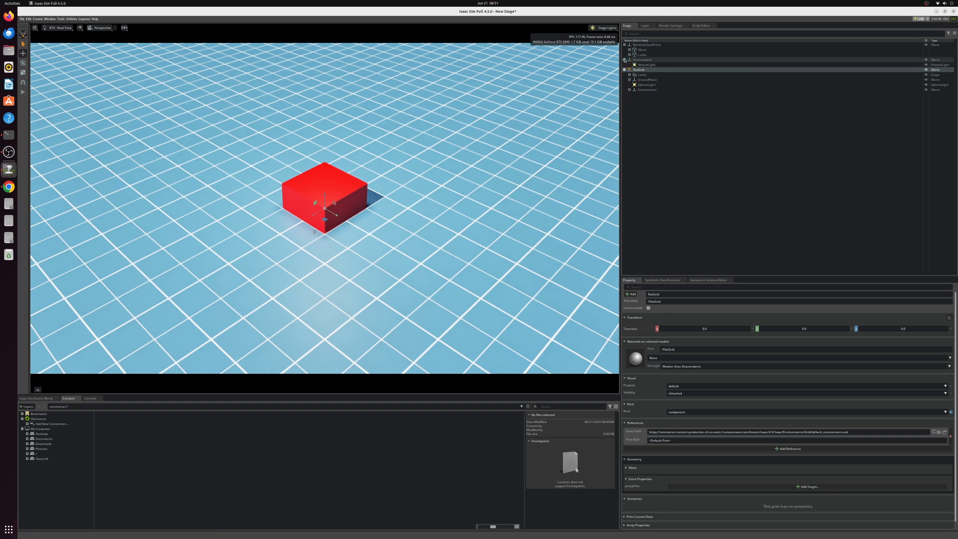
{"action": "left_click", "coordinate": [339, 197]}
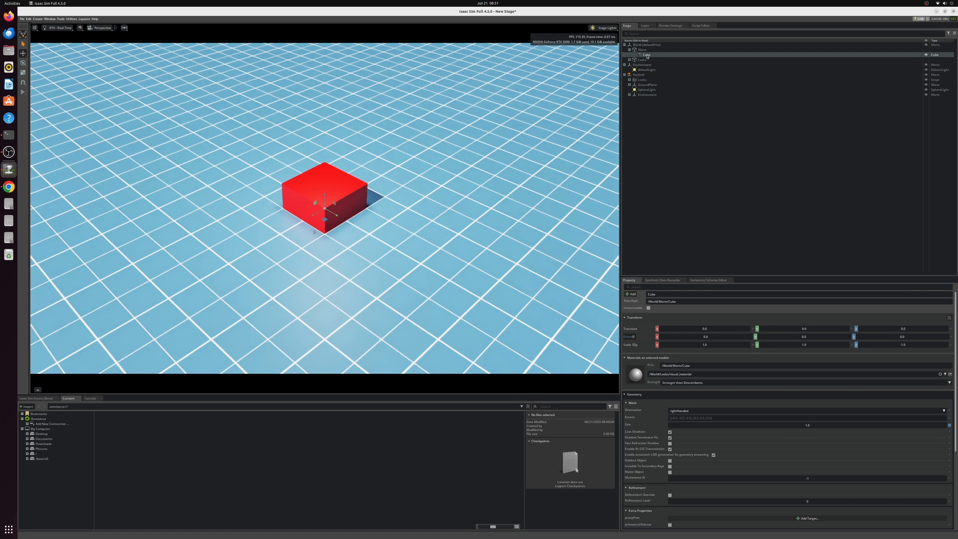
{"action": "left_click_drag", "start_coordinate": [325, 204], "coordinate": [333, 135]}
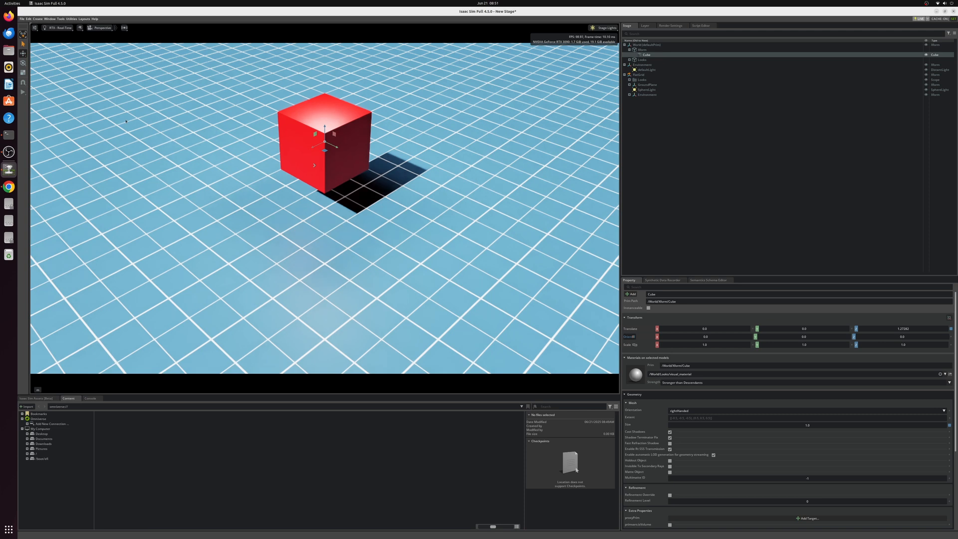
Step: Open the Physics Examples and show the source code of the Basics demo "Box on a table" in an enlarged window
{"action": "left_click", "coordinate": [94, 19]}
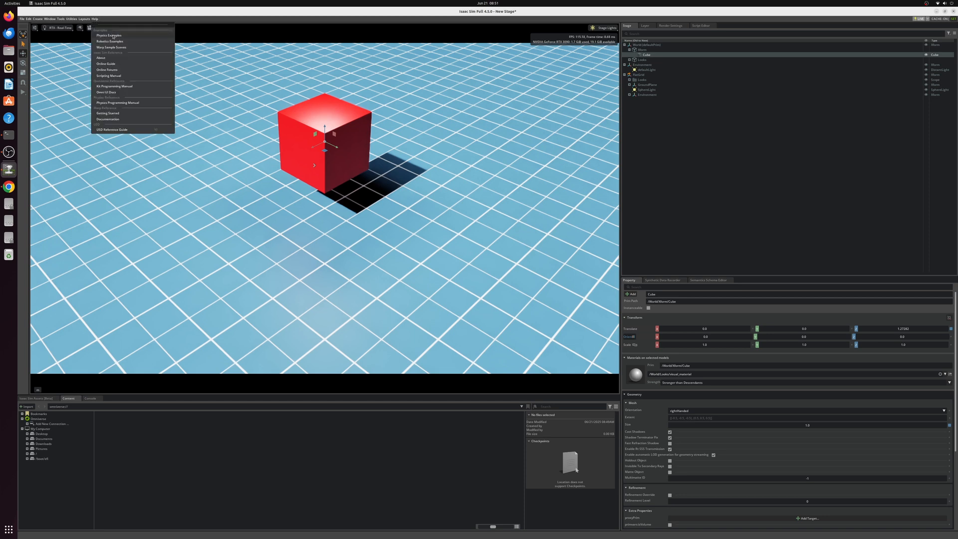
{"action": "left_click", "coordinate": [109, 35]}
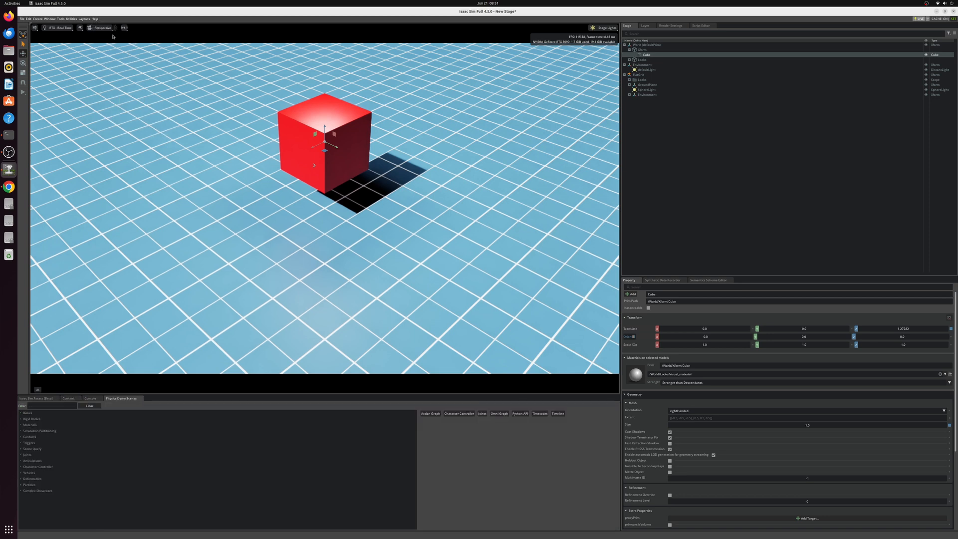
{"action": "left_click", "coordinate": [21, 413]}
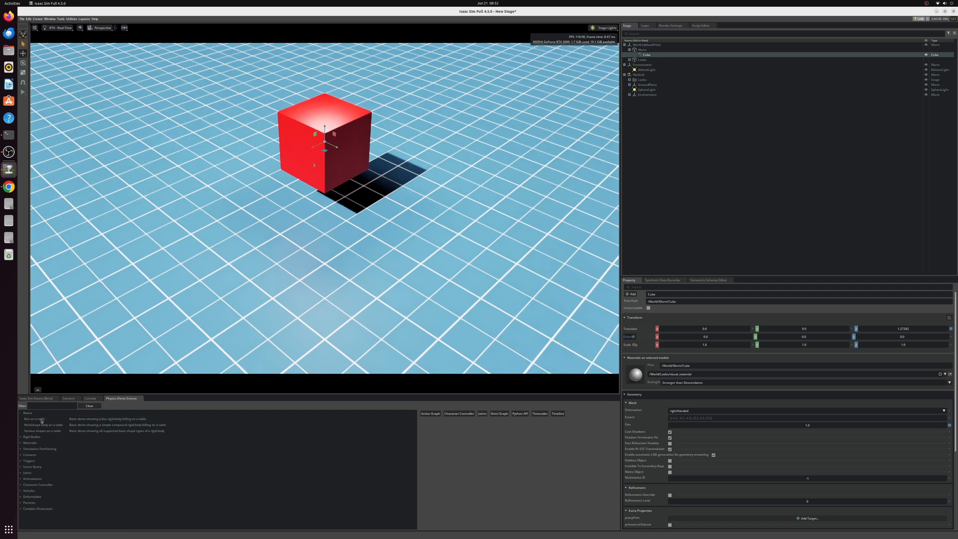
{"action": "left_click", "coordinate": [41, 421]}
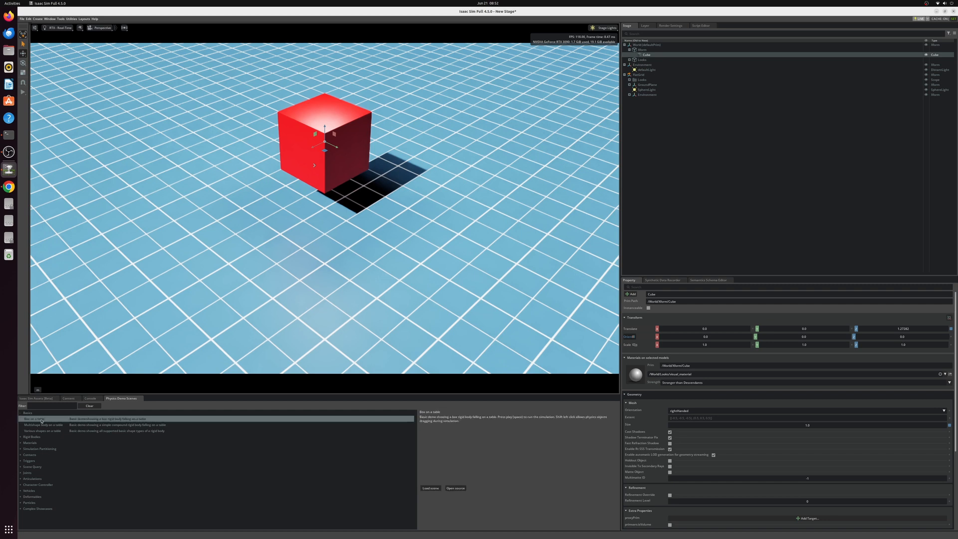
{"action": "left_click", "coordinate": [454, 490]}
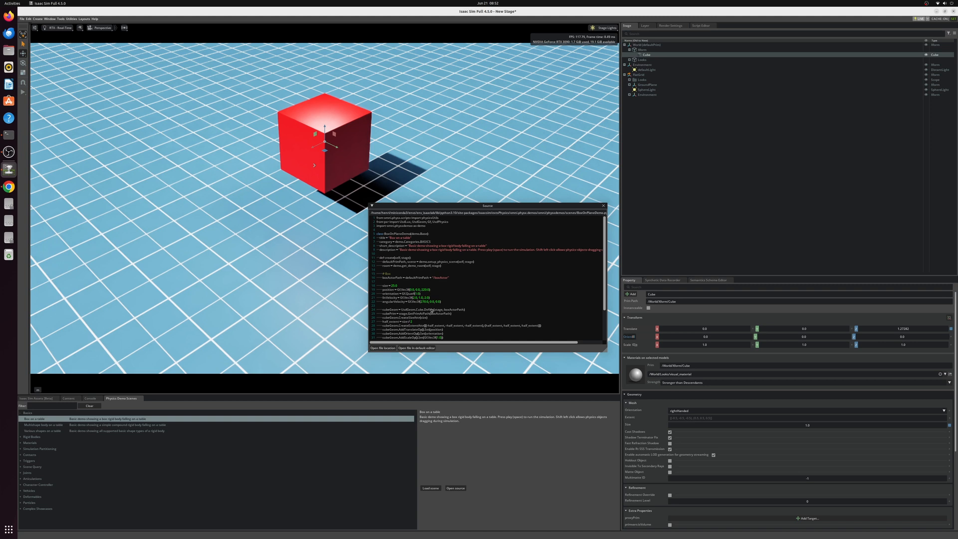
{"action": "left_click_drag", "start_coordinate": [606, 353], "coordinate": [652, 410]}
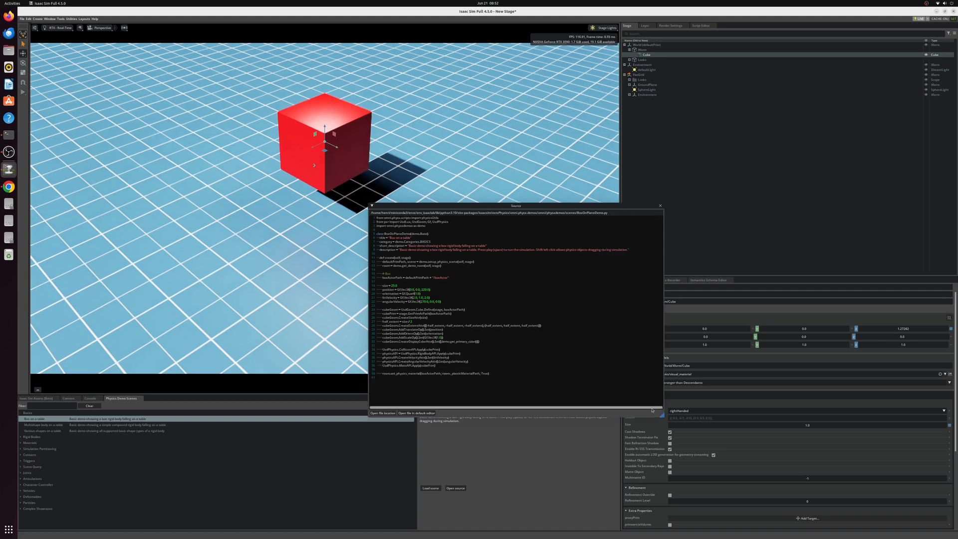
Step: Open the BoxOnPlaneDemo.py source in the default editor and highlight the box-creation code
{"action": "left_click", "coordinate": [417, 413]}
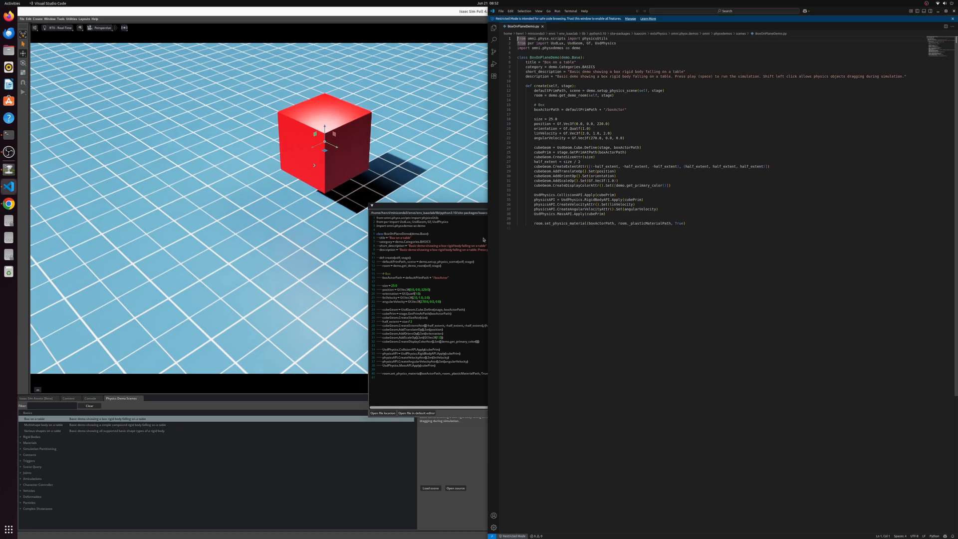
{"action": "left_click", "coordinate": [483, 240]}
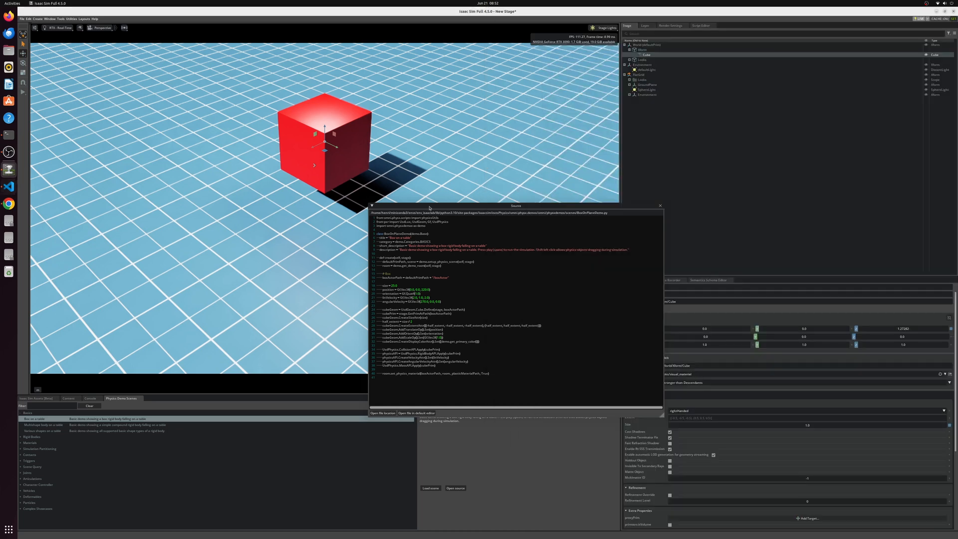
{"action": "left_click", "coordinate": [478, 201]}
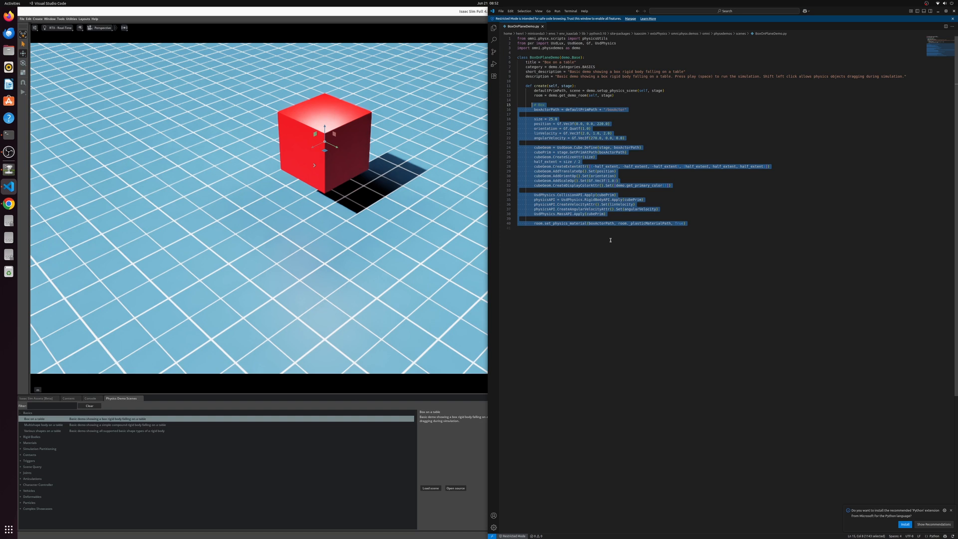
Step: Return to Isaac Sim and delete the red cube from the stage
{"action": "left_click", "coordinate": [367, 188]}
{"action": "left_click", "coordinate": [327, 125]}
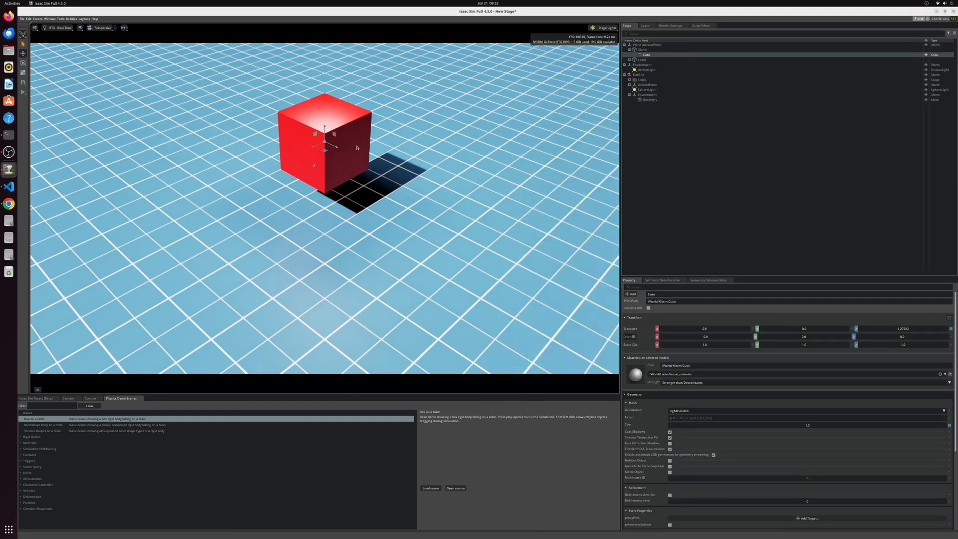
{"action": "key", "text": "Delete"}
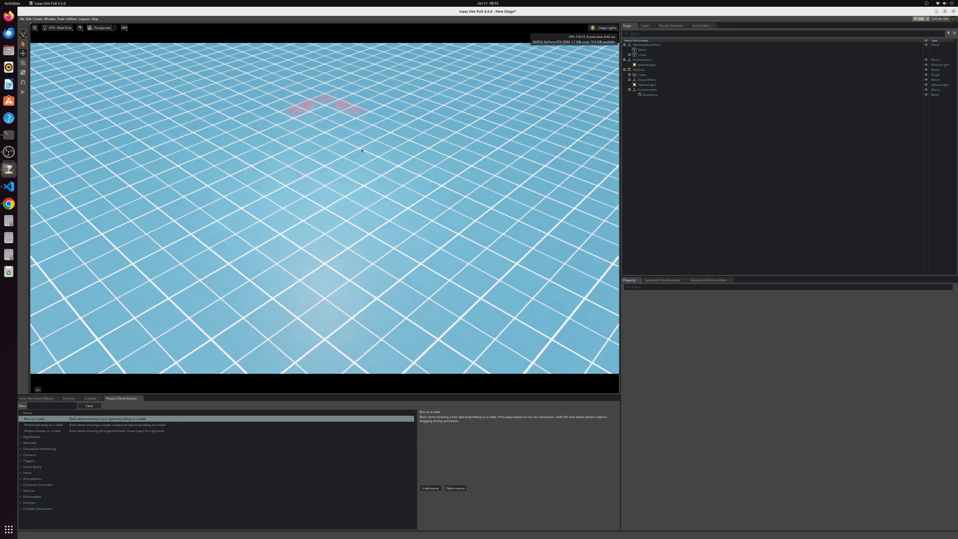
Step: Add a second Python tab in the Script Editor and paste in the raw USD script that defines an Xform and a cube
{"action": "left_click", "coordinate": [701, 26]}
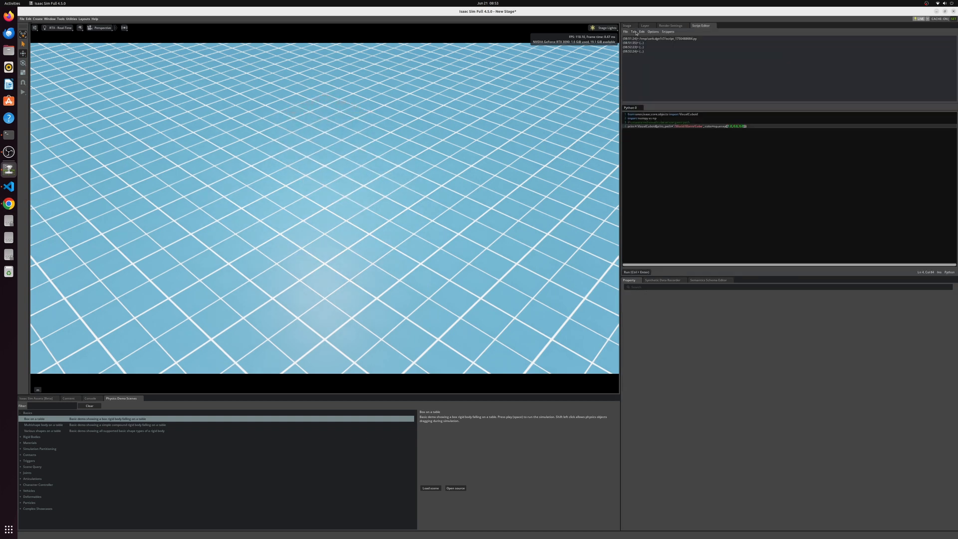
{"action": "left_click", "coordinate": [634, 31]}
{"action": "left_click", "coordinate": [639, 38]}
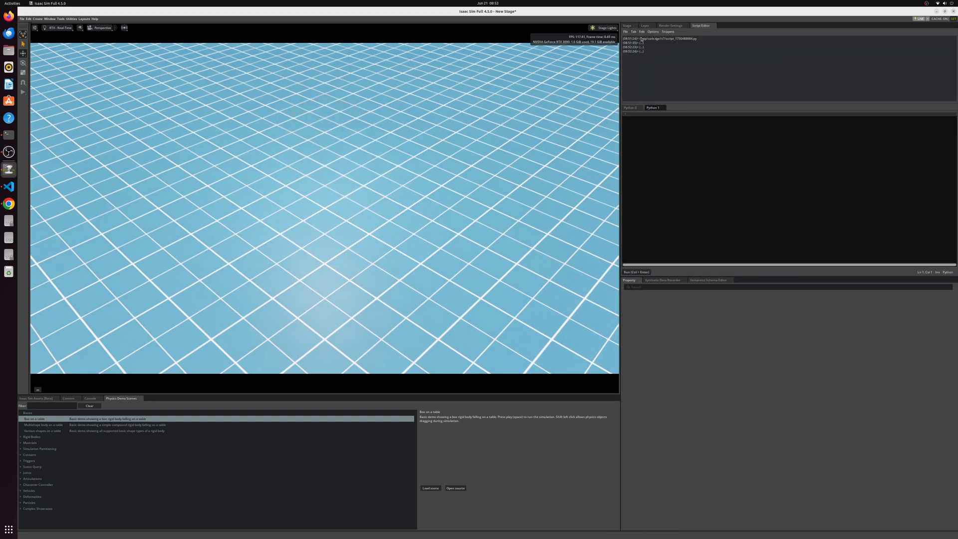
{"action": "left_click", "coordinate": [683, 140]}
{"action": "type", "text": "import omni.usd from pxr import UsdGeom  stage = omni.usd.get_context().get_stage() rigidCompoundPath = \"/World/Xform\" rigidXform = UsdGeom.Xform.Define(stage, rigidCompoundPath)  # transform xform from pxr import Gf  rigidCompoundPos = Gf.Vec3f(0.0, 0.0, 3.0) rigidXform.AddTranslateOp().Set(rigidCompoundPos) rigidXform.AddOrientOp().Set(Gf.Quatf(1.0, 0.0, 0.0, 0.0))  # add box 1 from pxr import UsdGeom, Gf  size = 2.0 collisionShapePath0 = rigidCompoundPath + \"/physicsBoxShape0\"  shapePos = Gf.Vec3f(0.0, 0.0, 2.0) shapeQuat = Gf.Quatf(1.0, 0.0, 0.0, 0.0)  cubeGeom = UsdGeom.Cube.Define(stage, collisionShapePath0) cubePrim = stage.GetPrimAtPath(collisionShapePath0) cubeGeom.CreateSizeAttr(size) half_extent = size / 2 cubeGeom.CreateExtentAttr([(-half_extent, -half_extent, -half_extent), (half_extent, half_extent, half_extent)]) cubeGeom.AddTranslateOp().Set(shapePos) cubeGeom.AddOrientOp().Set(shapeQuat) cubeGeom.CreateDisplayColorAttr().Set([Gf.Vec3f(1.0, 0.0, 0.0)])"}
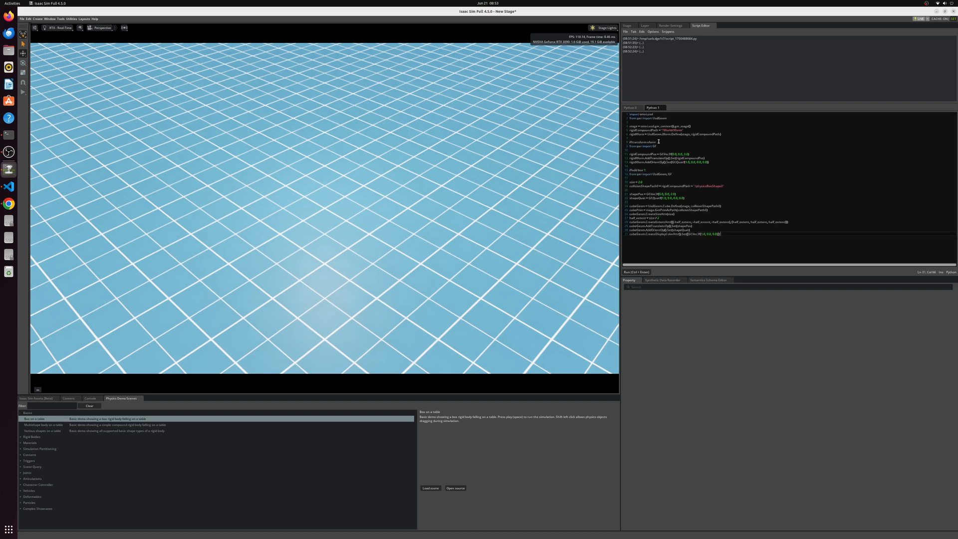
Step: Delete the comment lines above the second and third pxr import statements in the USD script
{"action": "left_click_drag", "start_coordinate": [658, 142], "coordinate": [627, 142]}
{"action": "key", "text": "BackSpace"}
{"action": "key", "text": "BackSpace"}
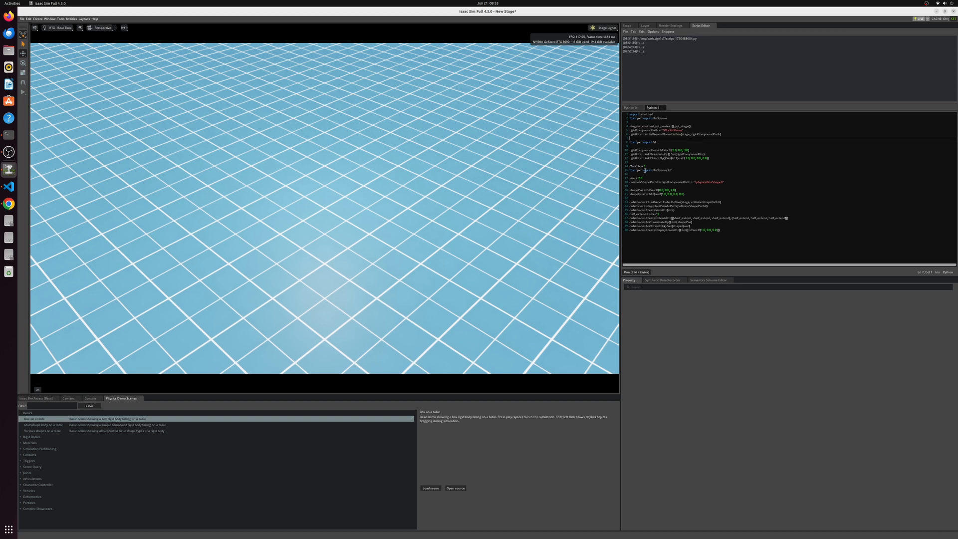
{"action": "left_click_drag", "start_coordinate": [645, 166], "coordinate": [629, 165]}
{"action": "key", "text": "BackSpace"}
{"action": "key", "text": "BackSpace"}
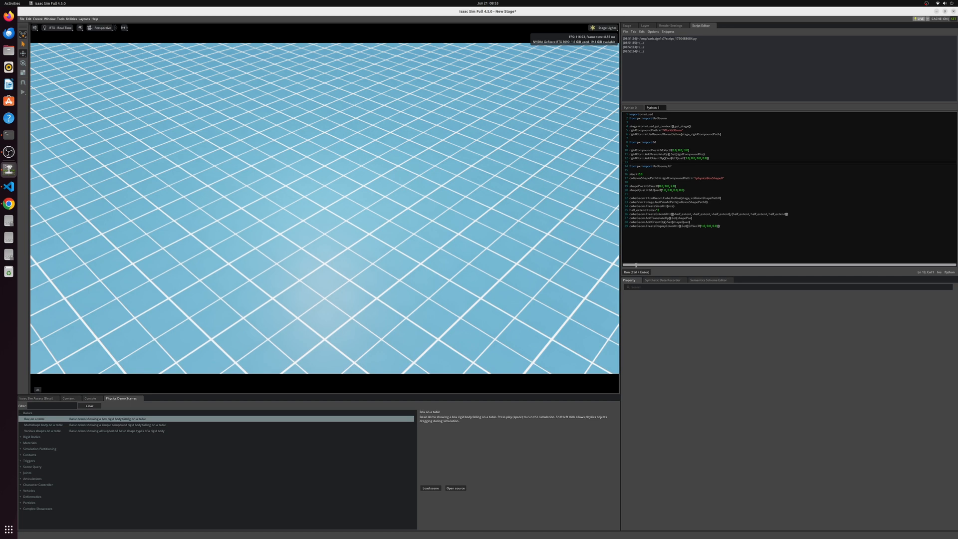
Step: Run the USD script to create the red cube above the grid, and select the cube in the viewport
{"action": "left_click", "coordinate": [640, 272]}
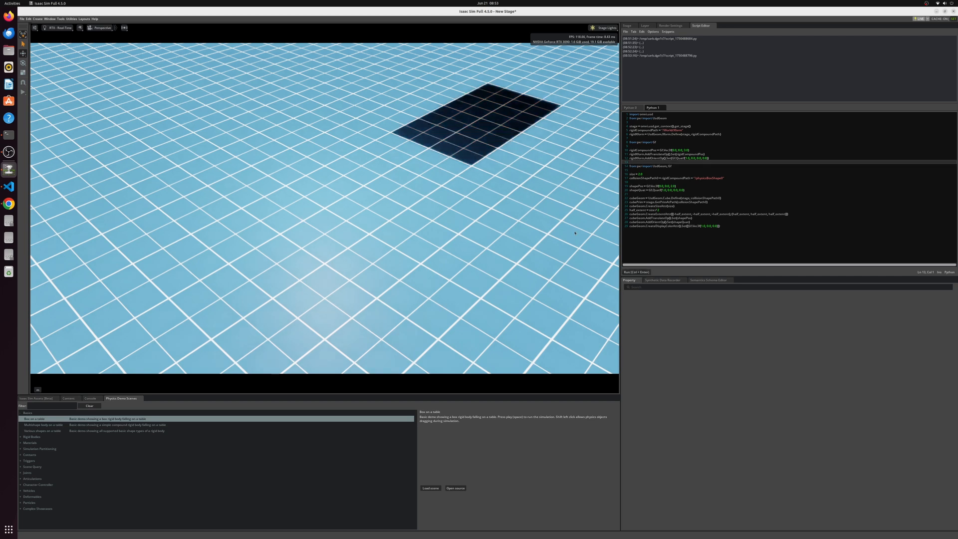
{"action": "scroll", "coordinate": [418, 142], "scroll_direction": "down", "scroll_amount": 10}
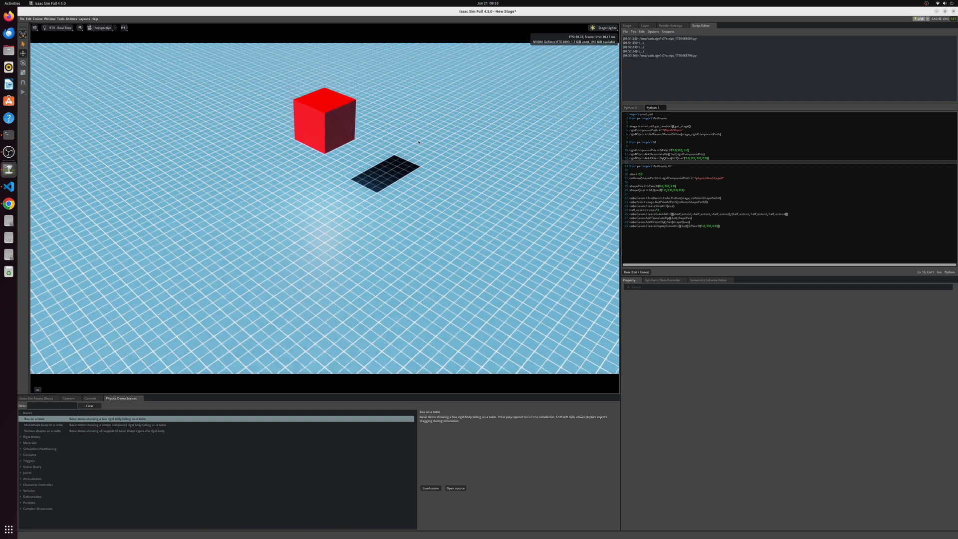
{"action": "scroll", "coordinate": [418, 142], "scroll_direction": "down", "scroll_amount": 3}
{"action": "left_click", "coordinate": [332, 150]}
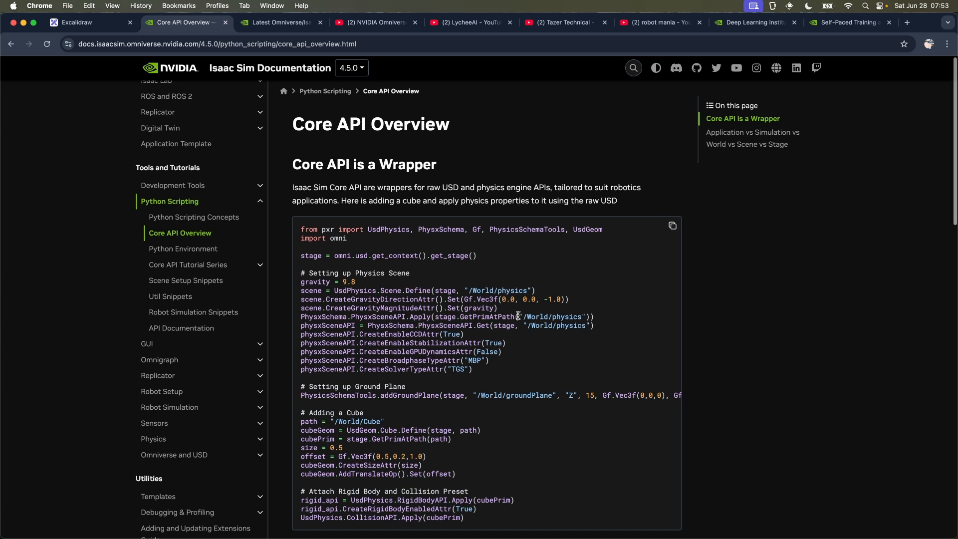
Step: Examine the raw USD and DynamicCuboid code samples on the Core API Overview page of the Isaac Sim documentation in Chrome
{"action": "scroll", "coordinate": [518, 315], "scroll_direction": "down", "scroll_amount": 2}
{"action": "scroll", "coordinate": [519, 319], "scroll_direction": "down", "scroll_amount": 10}
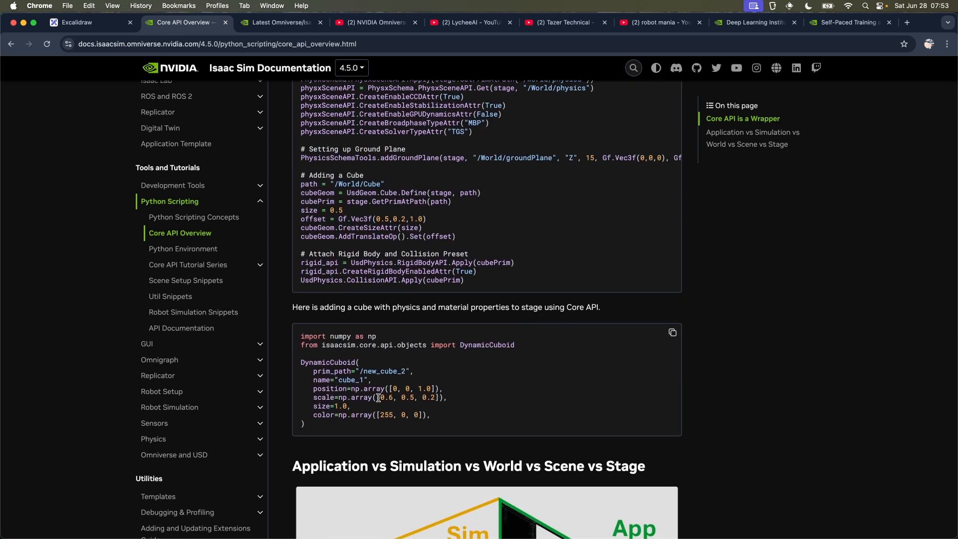
{"action": "scroll", "coordinate": [379, 397], "scroll_direction": "down", "scroll_amount": 4}
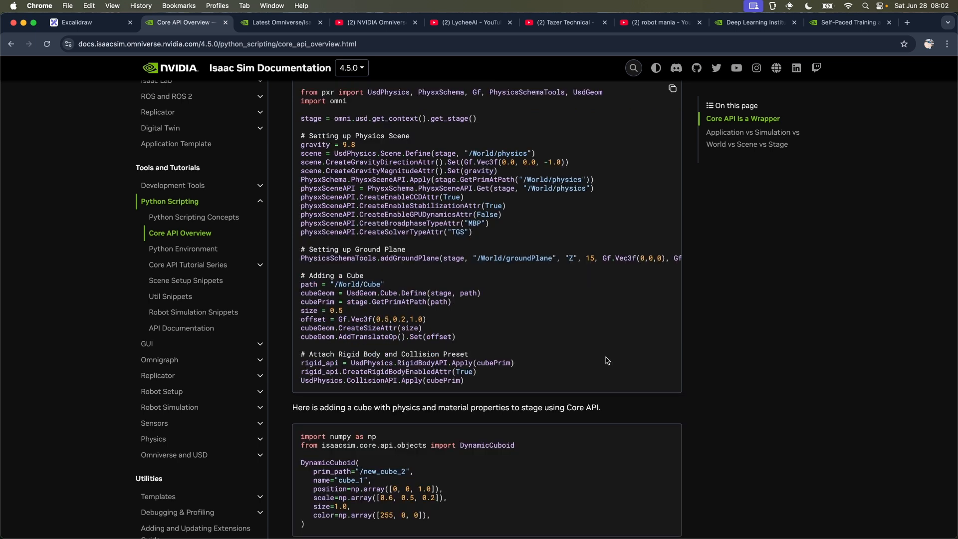
{"action": "scroll", "coordinate": [607, 360], "scroll_direction": "up", "scroll_amount": 2}
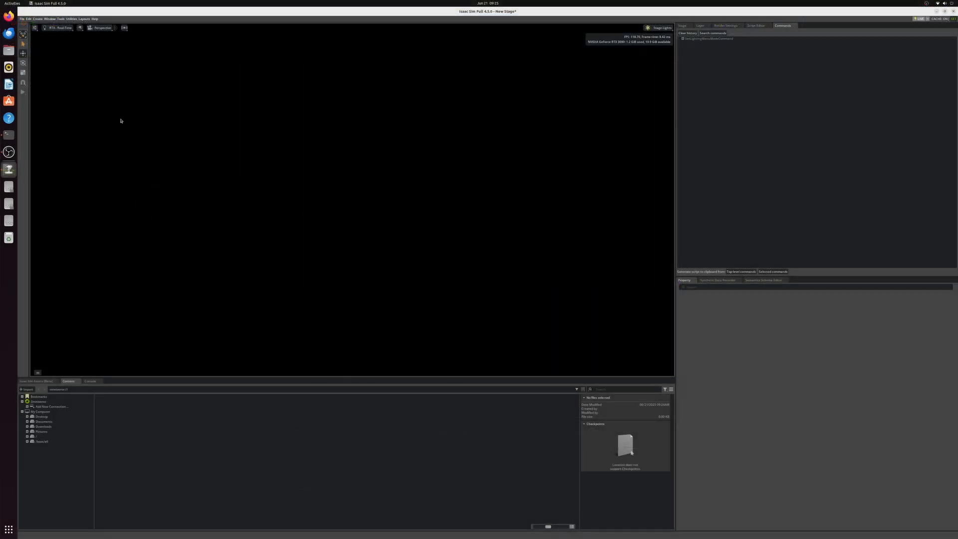
Step: Switch to Isaac Sim and add the Flat Grid environment to the new stage
{"action": "left_click", "coordinate": [37, 18]}
{"action": "mouse_move", "coordinate": [54, 103]}
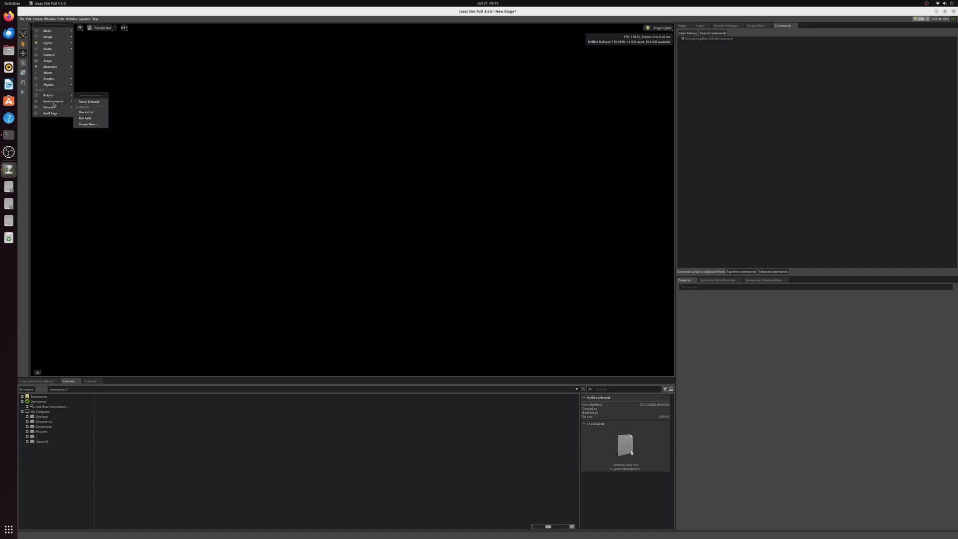
{"action": "left_click", "coordinate": [88, 119]}
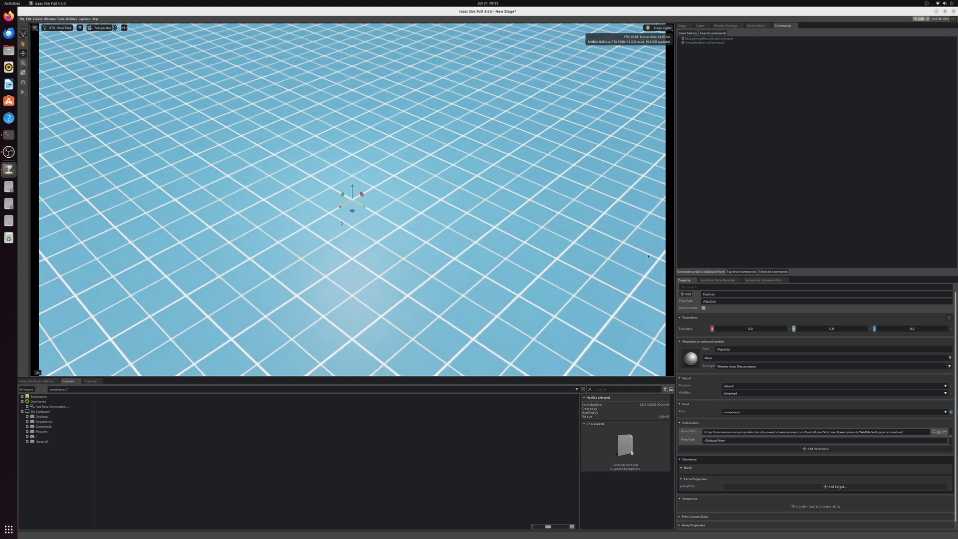
Step: Create a cube shape on the grid and delete it from the stage
{"action": "left_click", "coordinate": [41, 19]}
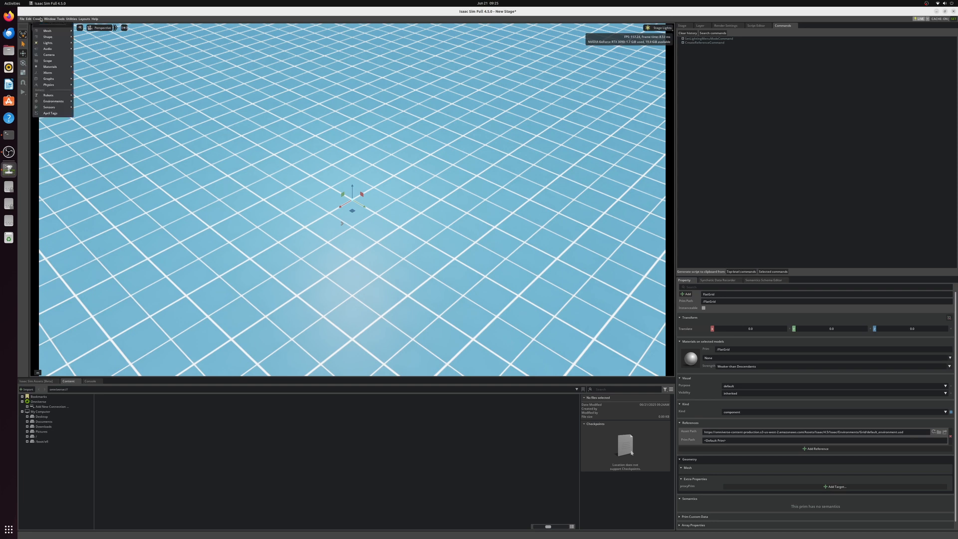
{"action": "mouse_move", "coordinate": [50, 38]}
{"action": "left_click", "coordinate": [82, 53]}
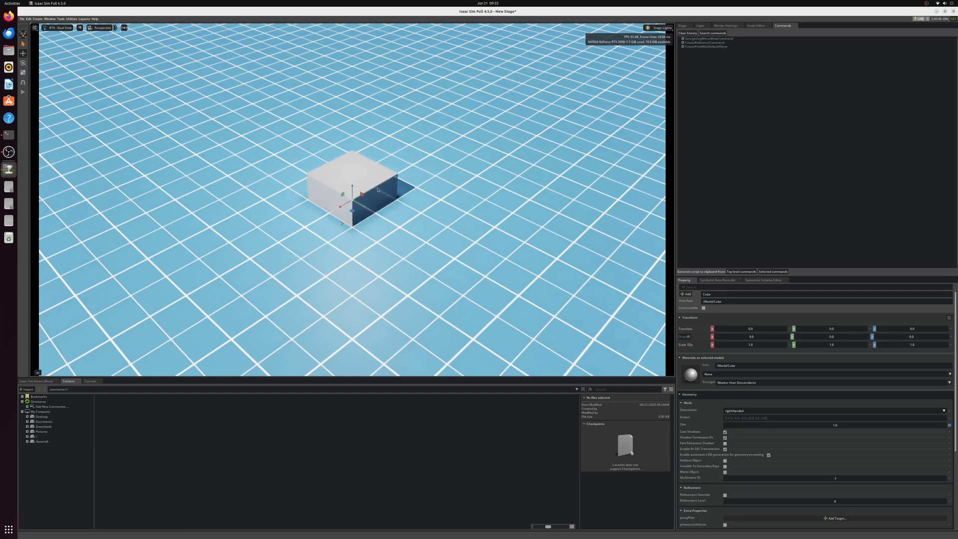
{"action": "left_click", "coordinate": [682, 25]}
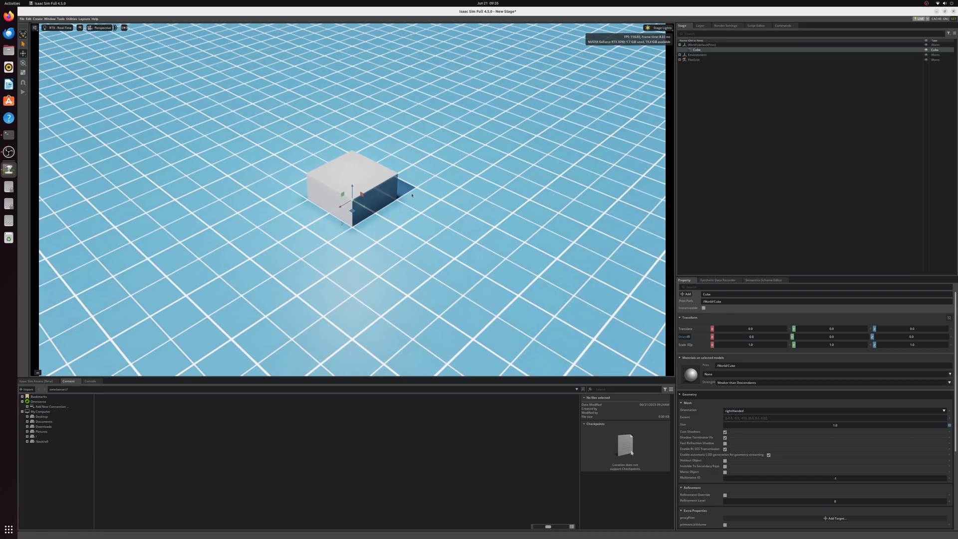
{"action": "key", "text": "Delete"}
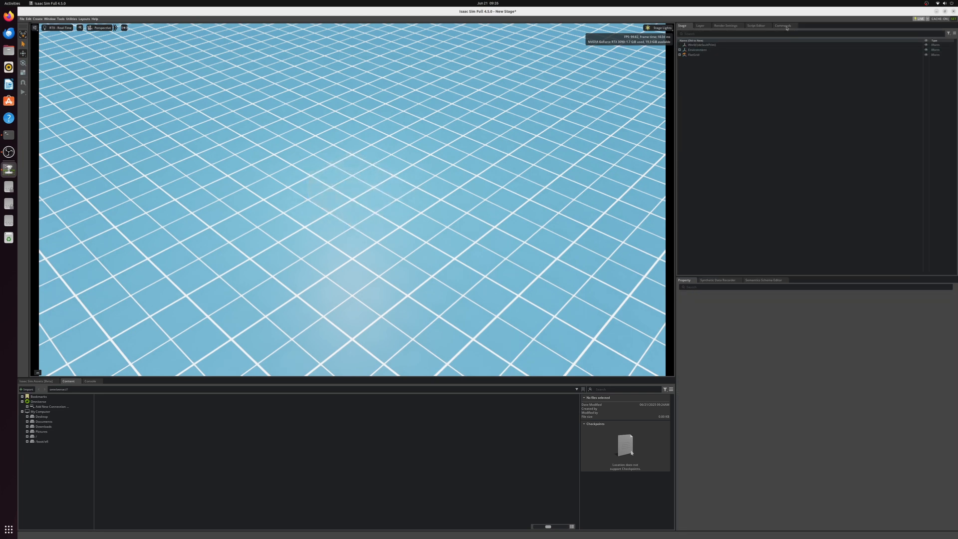
Step: Expand the CreatePrimWithDefaultXform entry in the command history and copy a script generated from only that command
{"action": "left_click", "coordinate": [786, 28]}
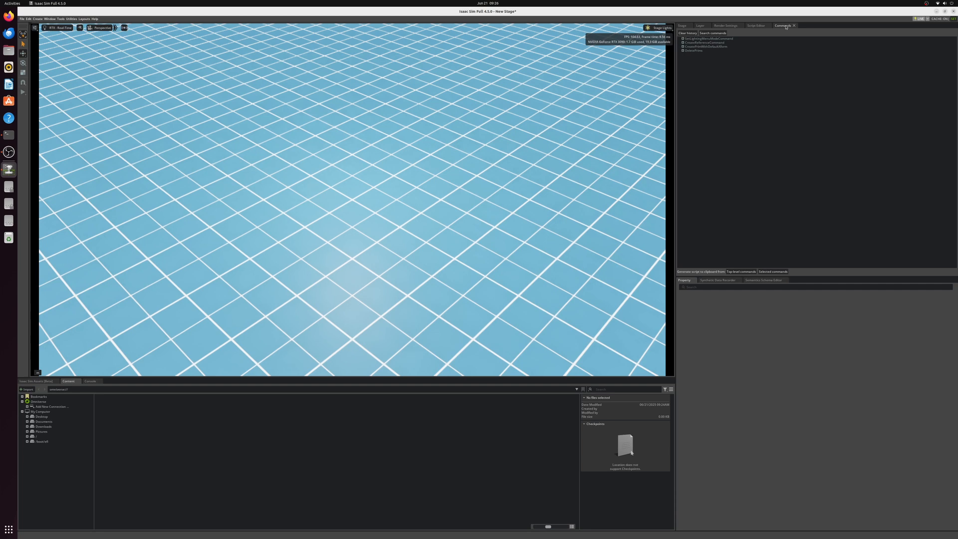
{"action": "left_click", "coordinate": [683, 47]}
{"action": "left_click", "coordinate": [711, 47]}
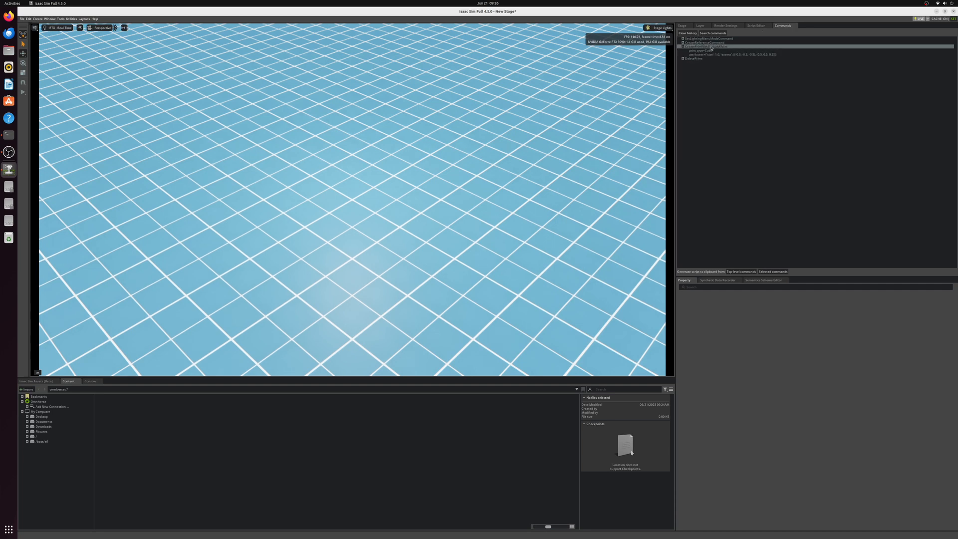
{"action": "left_click", "coordinate": [771, 272]}
Step: Paste the generated cube-creation command into the Script Editor and run it
{"action": "left_click", "coordinate": [756, 26]}
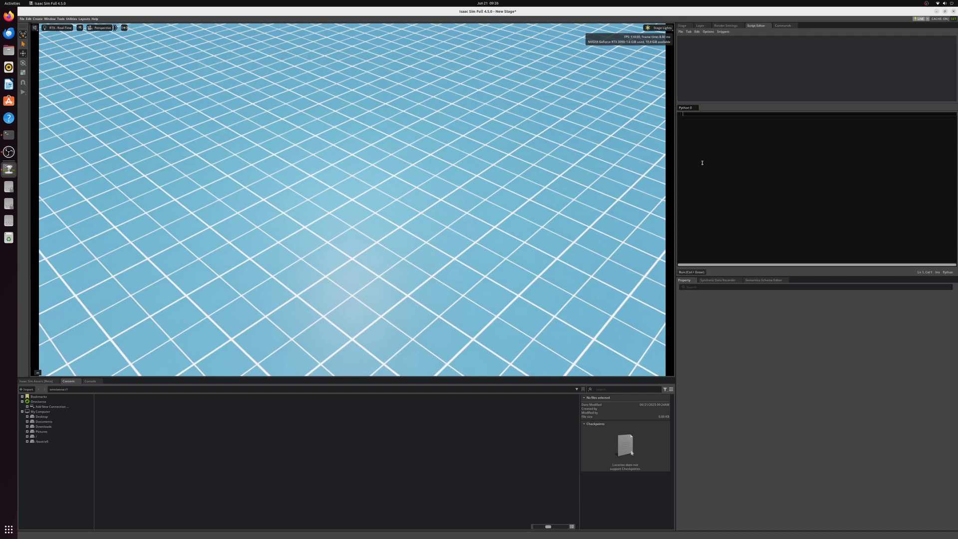
{"action": "type", "text": "import omni.kit.commands  omni.kit.commands.execute('CreatePrimWithDefaultXform', \tprim_type='Cube', \tattributes={'size': 1.0, 'extent': [(-0.5, -0.5, -0.5), (0.5, 0.5, 0.5)]})"}
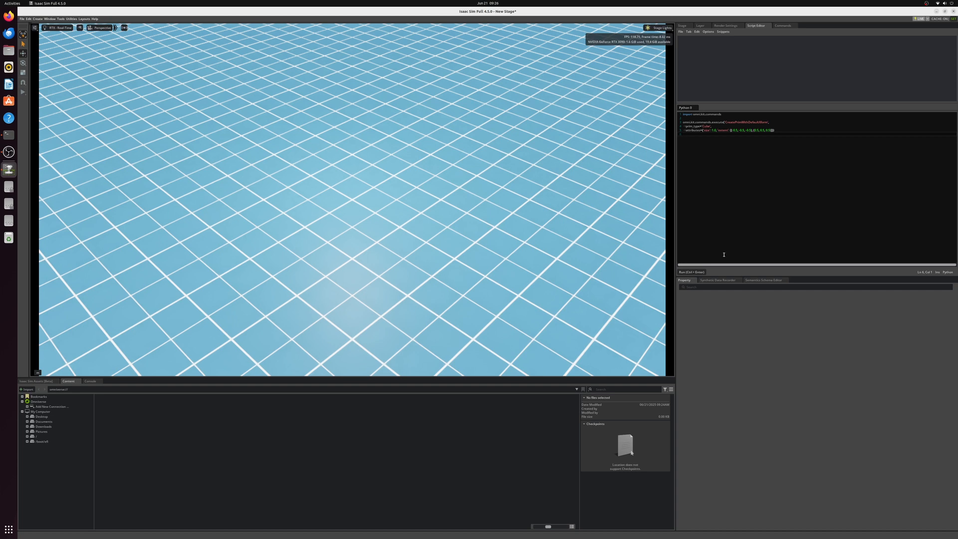
{"action": "left_click", "coordinate": [694, 272]}
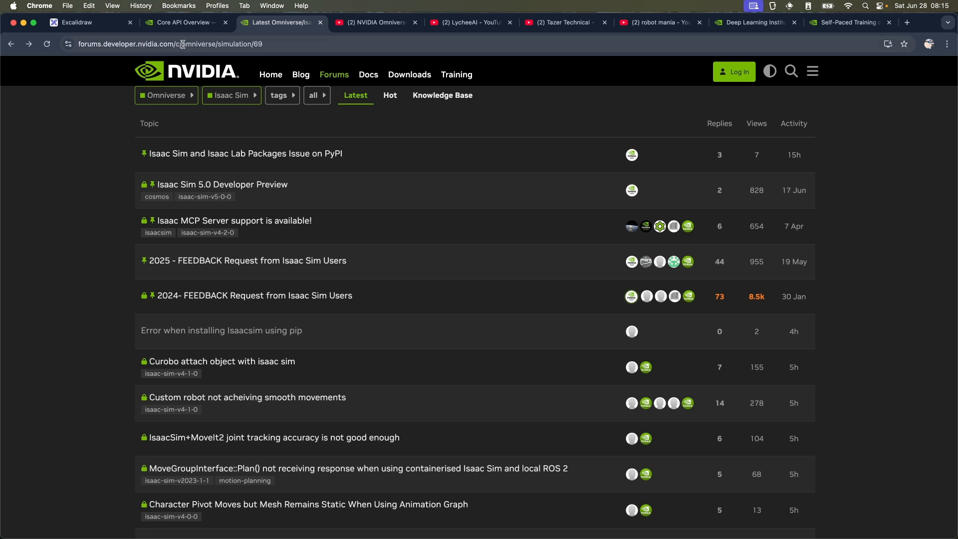
Step: Look through the category and tag filters of the NVIDIA Isaac Sim forum in Chrome
{"action": "left_click", "coordinate": [226, 100]}
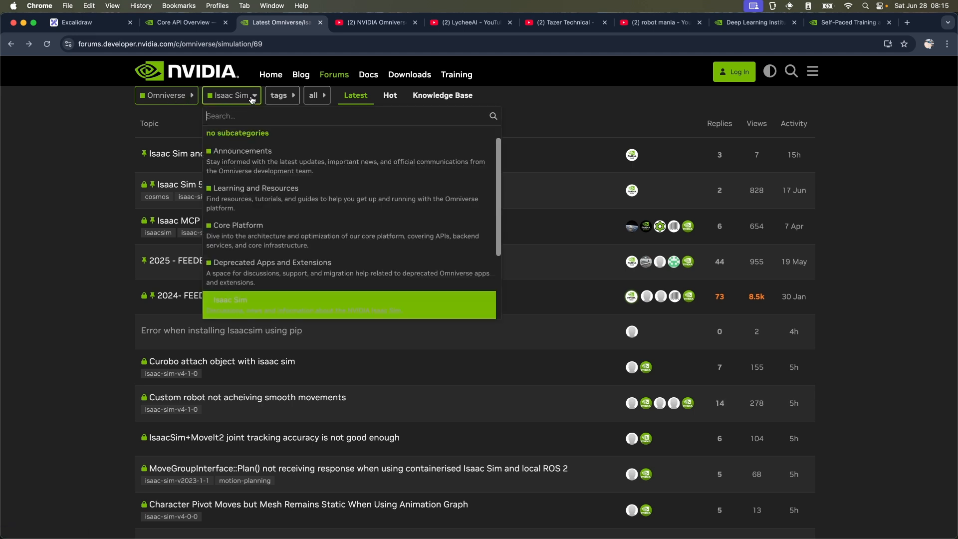
{"action": "left_click", "coordinate": [287, 98]}
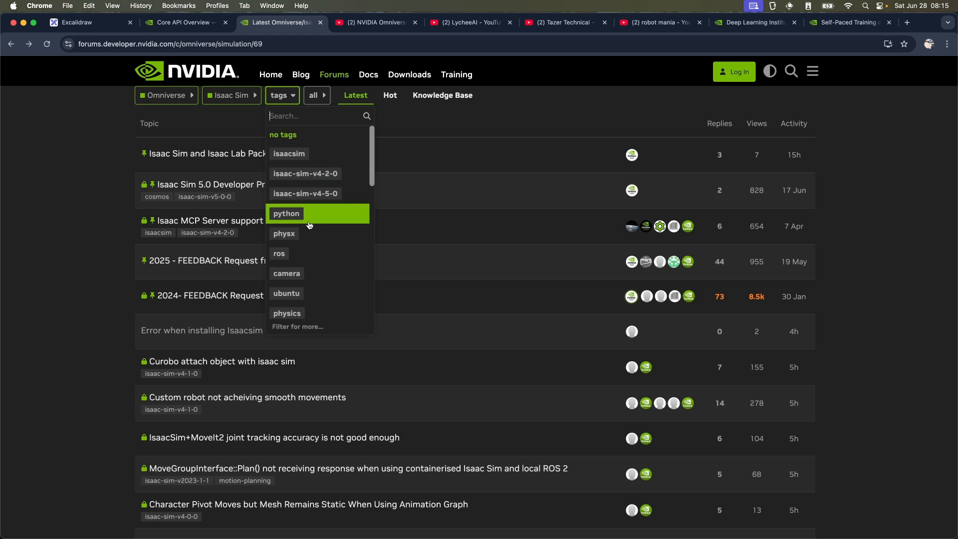
{"action": "scroll", "coordinate": [309, 225], "scroll_direction": "down", "scroll_amount": 5}
{"action": "scroll", "coordinate": [309, 225], "scroll_direction": "down", "scroll_amount": 5}
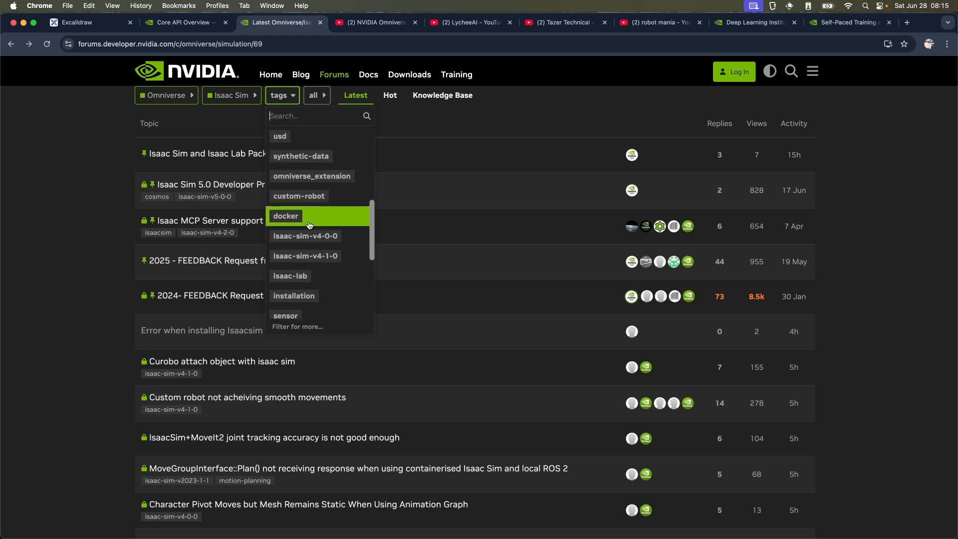
{"action": "scroll", "coordinate": [309, 226], "scroll_direction": "down", "scroll_amount": 1}
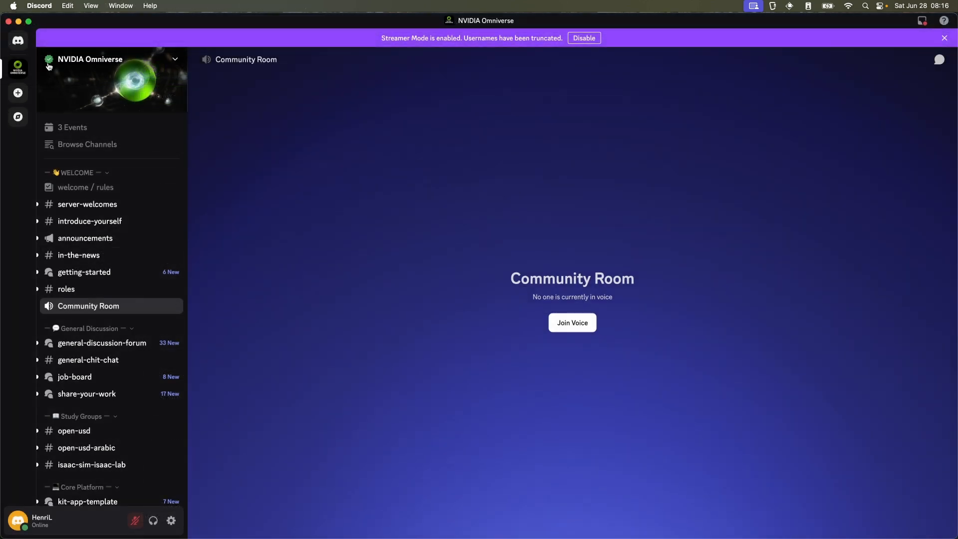
Step: Look through the channel list of the NVIDIA Omniverse server in Discord
{"action": "mouse_move", "coordinate": [124, 342]}
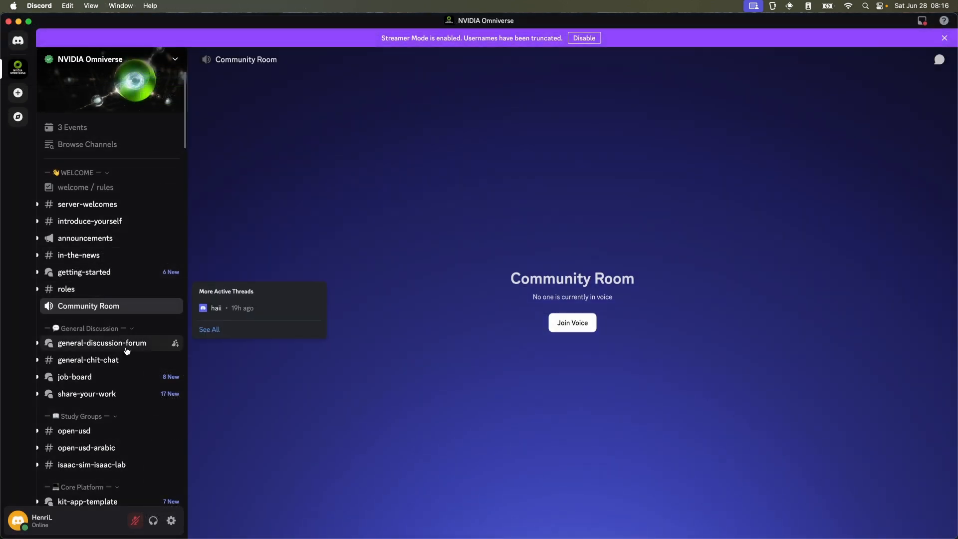
{"action": "scroll", "coordinate": [128, 351], "scroll_direction": "down", "scroll_amount": 1}
{"action": "scroll", "coordinate": [126, 350], "scroll_direction": "down", "scroll_amount": 5}
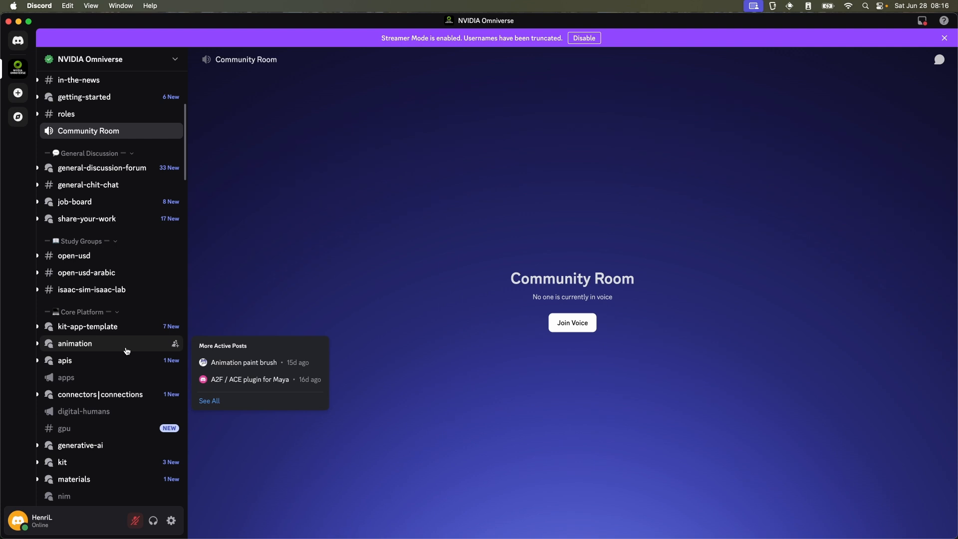
{"action": "scroll", "coordinate": [126, 349], "scroll_direction": "up", "scroll_amount": 5}
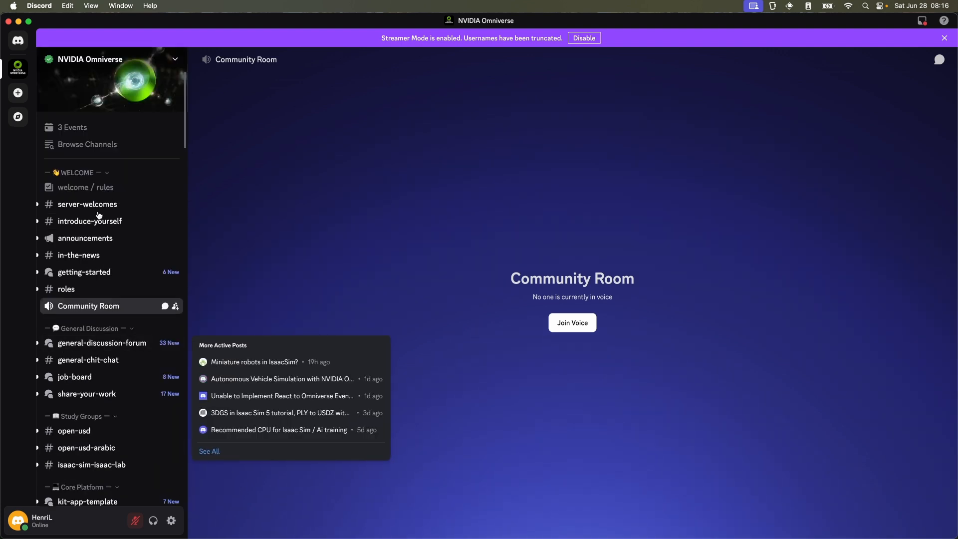
Step: Open the events of the NVIDIA Omniverse server and review the OpenUSD and Isaac Sim study group schedules
{"action": "left_click", "coordinate": [79, 131]}
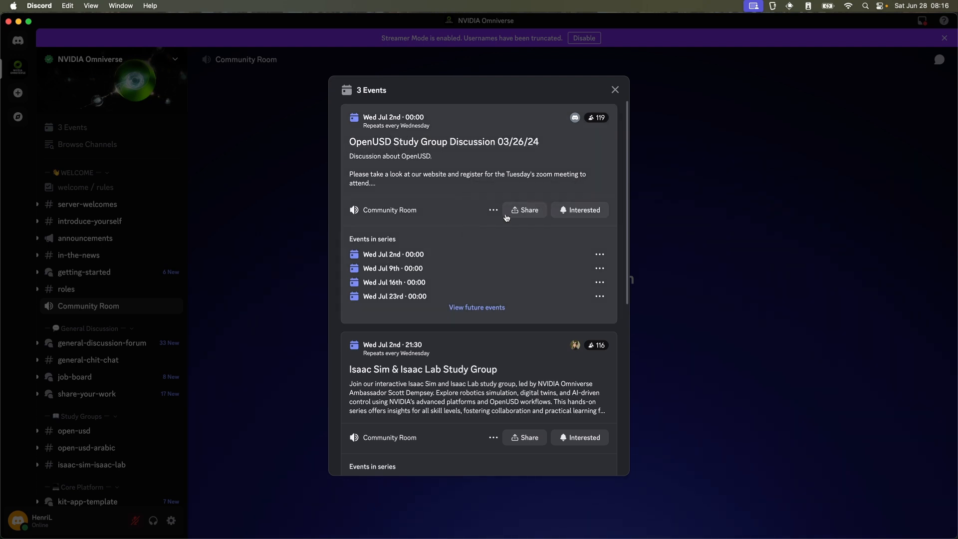
{"action": "scroll", "coordinate": [508, 224], "scroll_direction": "down", "scroll_amount": 5}
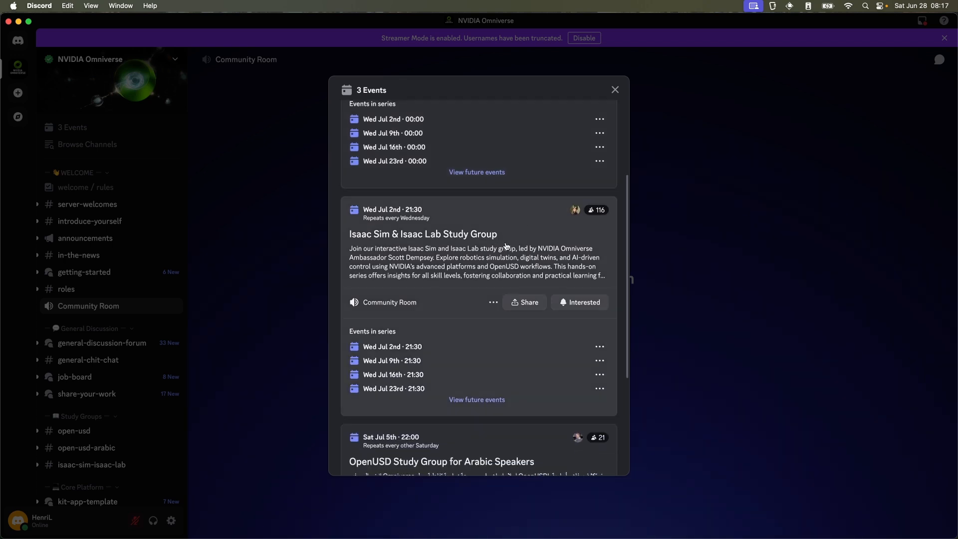
{"action": "scroll", "coordinate": [507, 246], "scroll_direction": "down", "scroll_amount": 6}
{"action": "scroll", "coordinate": [506, 245], "scroll_direction": "up", "scroll_amount": 9}
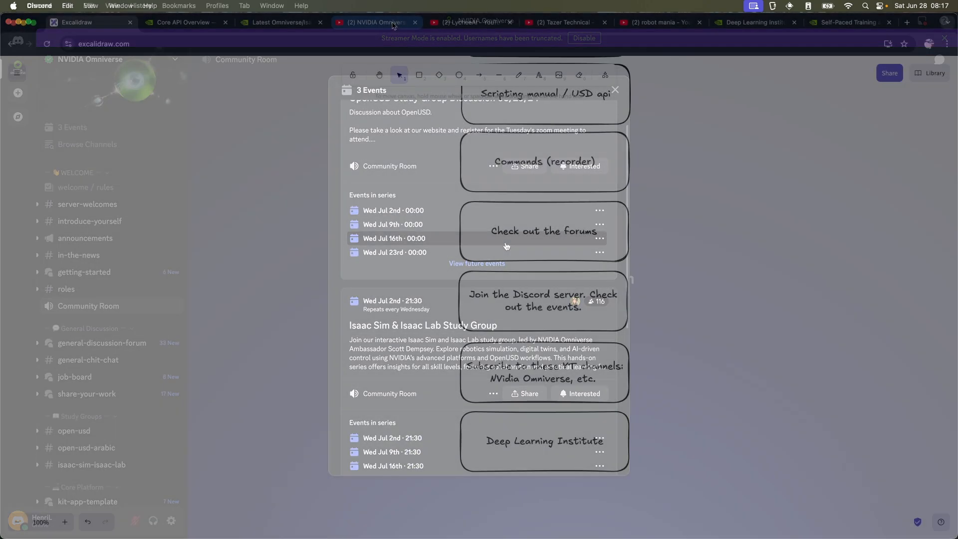
Step: Switch to the NVIDIA Omniverse YouTube channel in Chrome and look through its playlists
{"action": "left_click", "coordinate": [394, 23]}
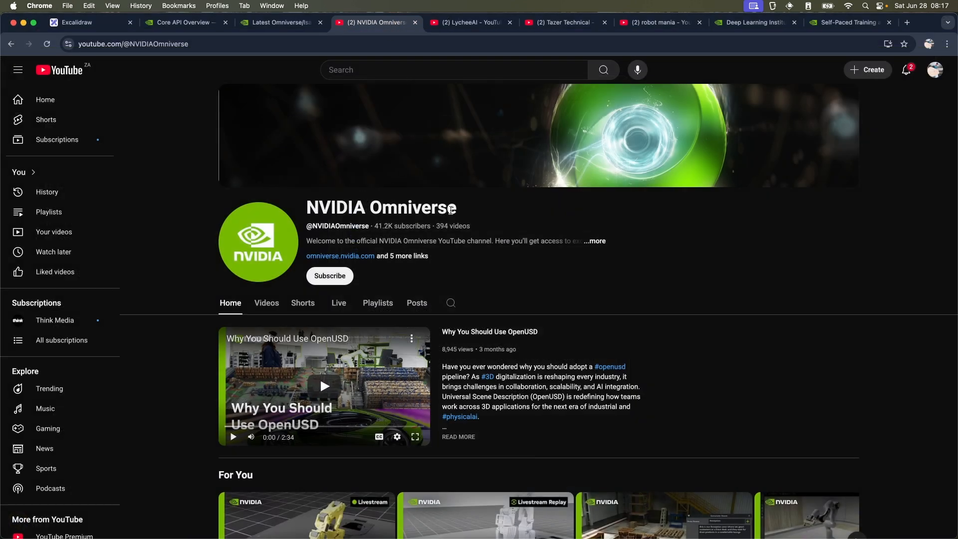
{"action": "left_click", "coordinate": [383, 303]}
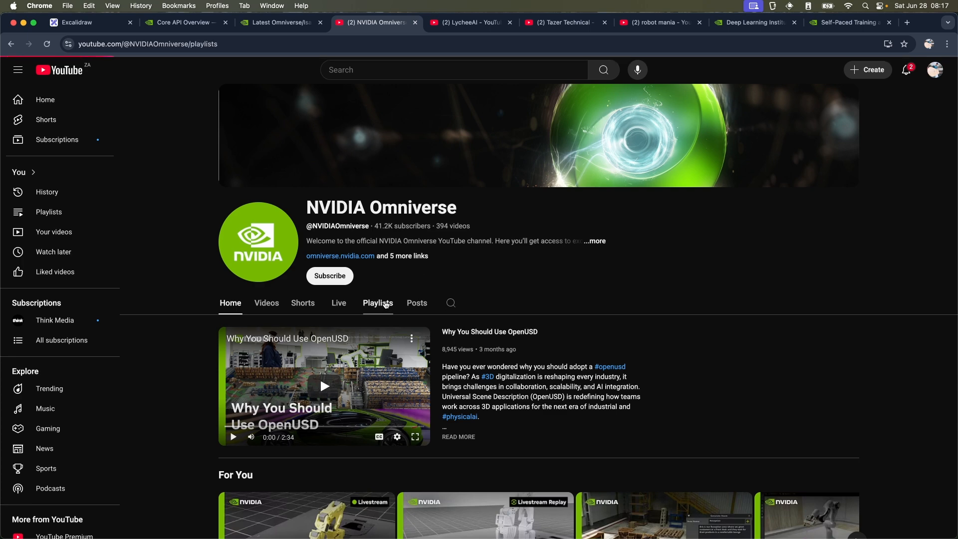
{"action": "scroll", "coordinate": [585, 295], "scroll_direction": "down", "scroll_amount": 8}
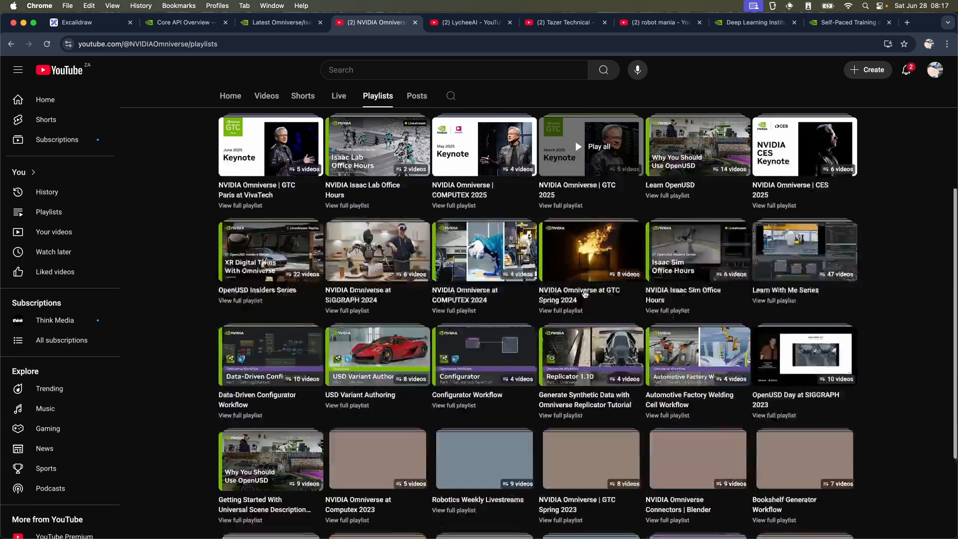
{"action": "scroll", "coordinate": [585, 295], "scroll_direction": "down", "scroll_amount": 5}
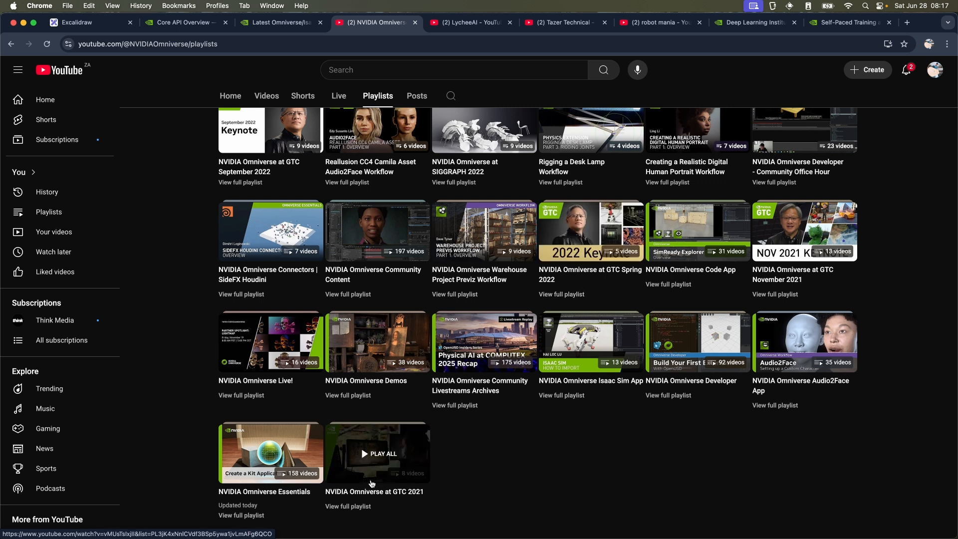
Step: Open the NVIDIA Omniverse Essentials playlist, pause its first video and look through the video list
{"action": "left_click", "coordinate": [252, 485]}
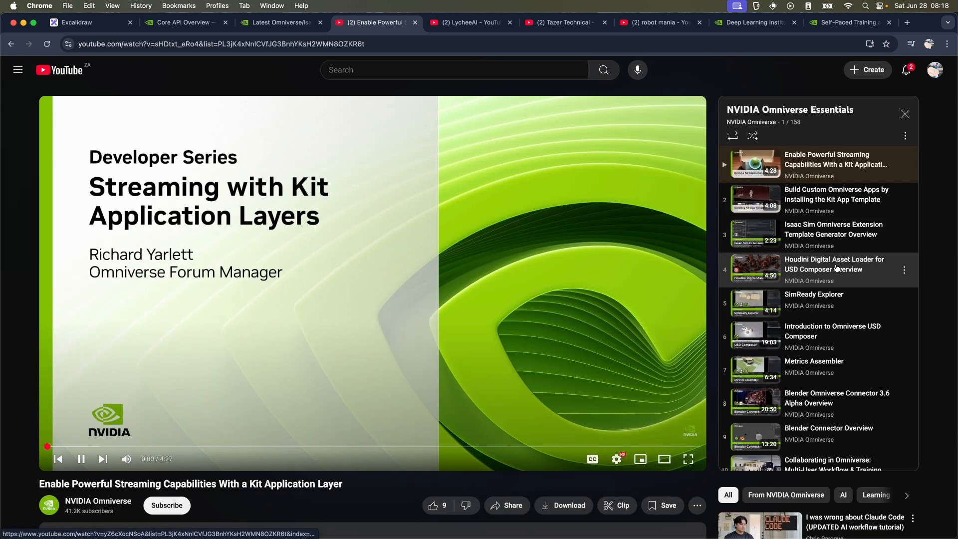
{"action": "left_click", "coordinate": [353, 305]}
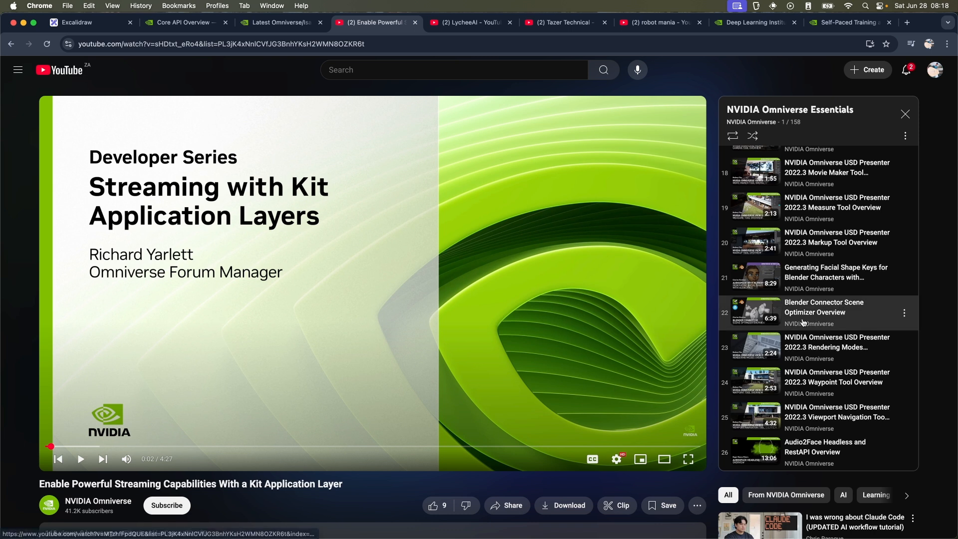
{"action": "scroll", "coordinate": [856, 312], "scroll_direction": "down", "scroll_amount": 12}
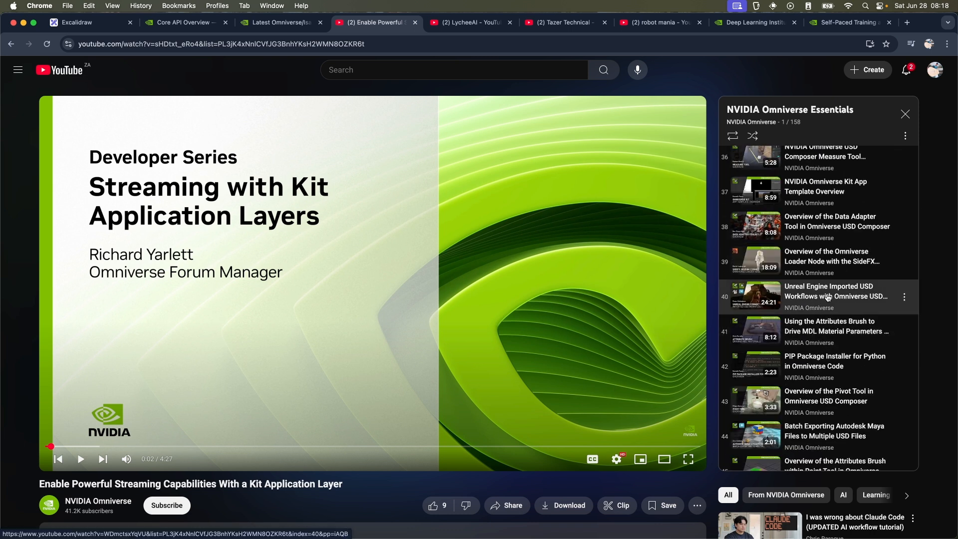
{"action": "scroll", "coordinate": [844, 306], "scroll_direction": "down", "scroll_amount": 20}
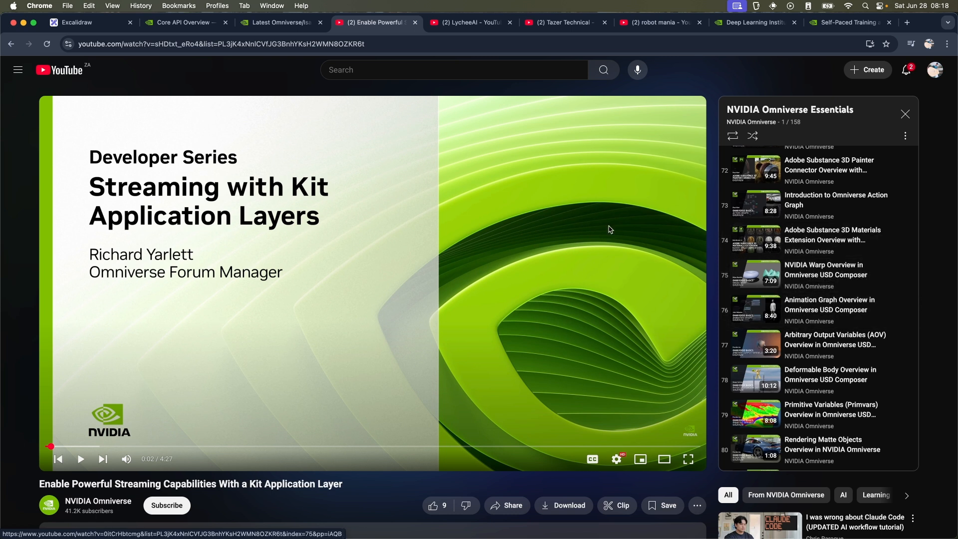
Step: View the LycheeAI, Tazer Technical and robot mania YouTube channel pages
{"action": "left_click", "coordinate": [475, 25]}
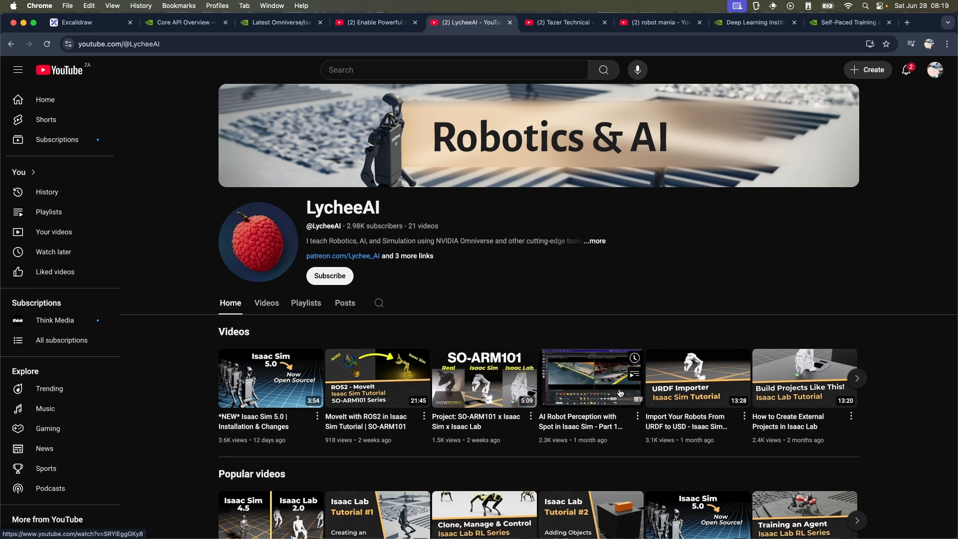
{"action": "left_click", "coordinate": [573, 22]}
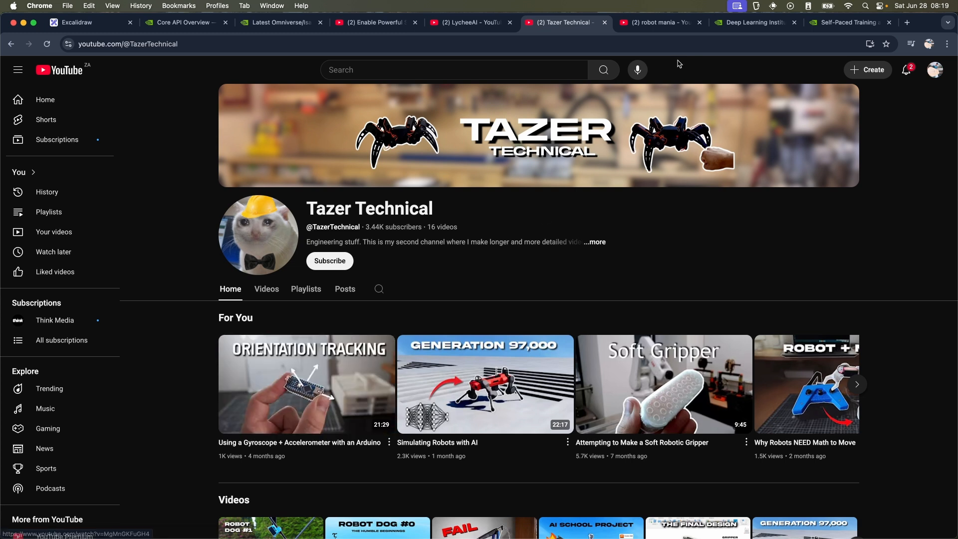
{"action": "left_click", "coordinate": [658, 22]}
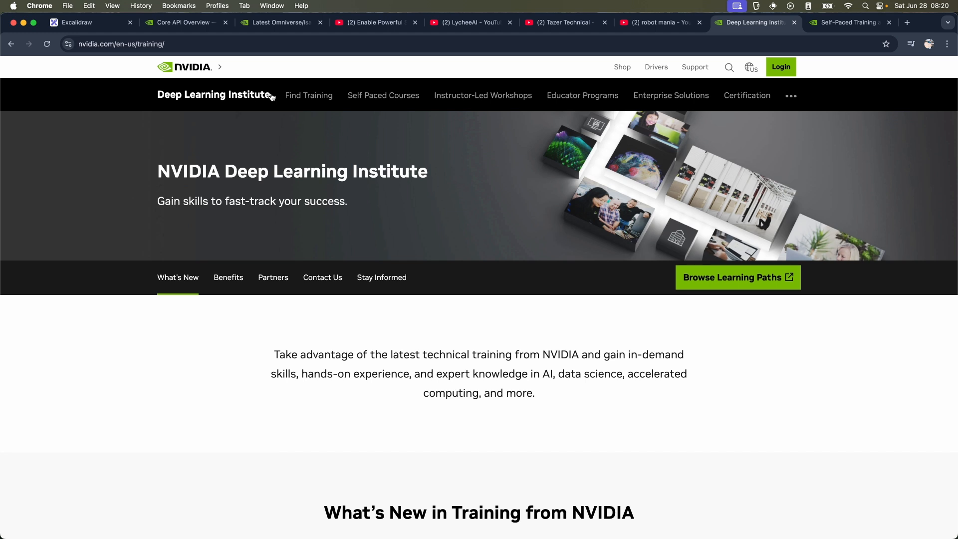
Step: Open the Deep Learning Institute's Self Paced Courses page and examine the Graphics and Simulation courses on OpenUSD and Isaac Sim
{"action": "left_click", "coordinate": [399, 97]}
{"action": "scroll", "coordinate": [552, 313], "scroll_direction": "down", "scroll_amount": 10}
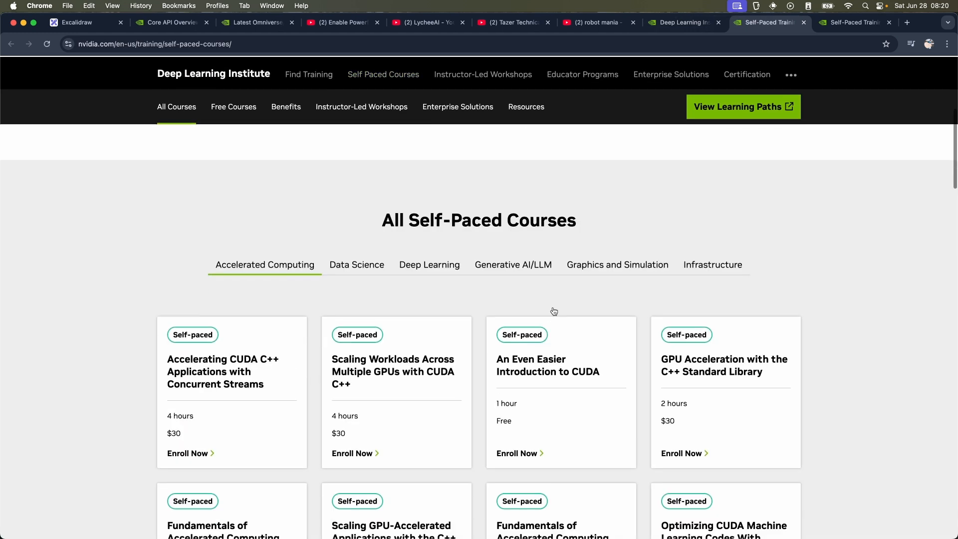
{"action": "left_click", "coordinate": [643, 179]}
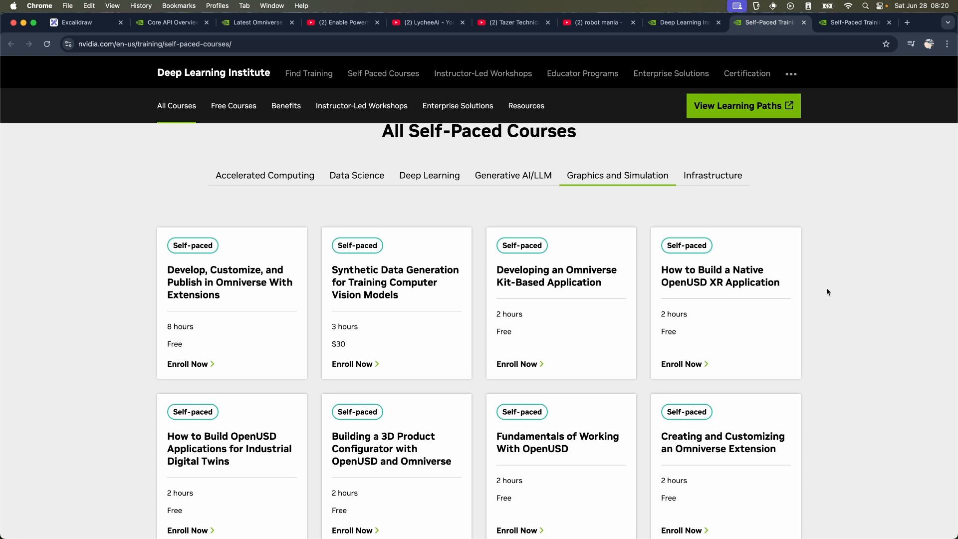
{"action": "scroll", "coordinate": [827, 293], "scroll_direction": "down", "scroll_amount": 1}
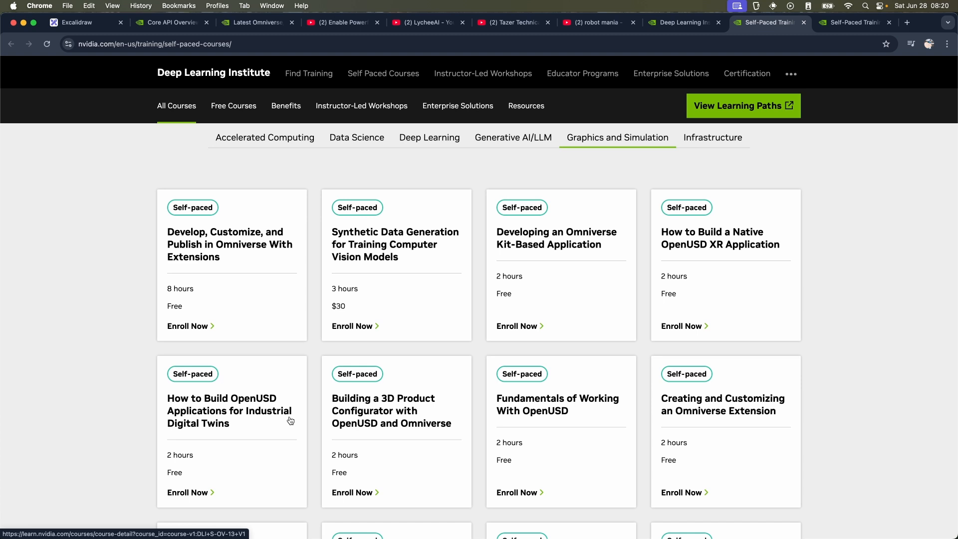
{"action": "scroll", "coordinate": [576, 370], "scroll_direction": "down", "scroll_amount": 2}
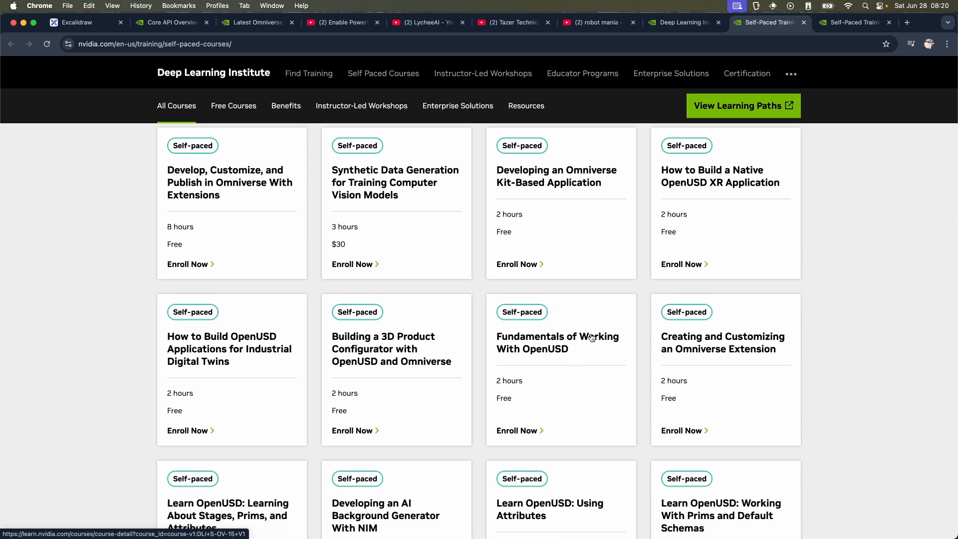
{"action": "scroll", "coordinate": [592, 337], "scroll_direction": "down", "scroll_amount": 6}
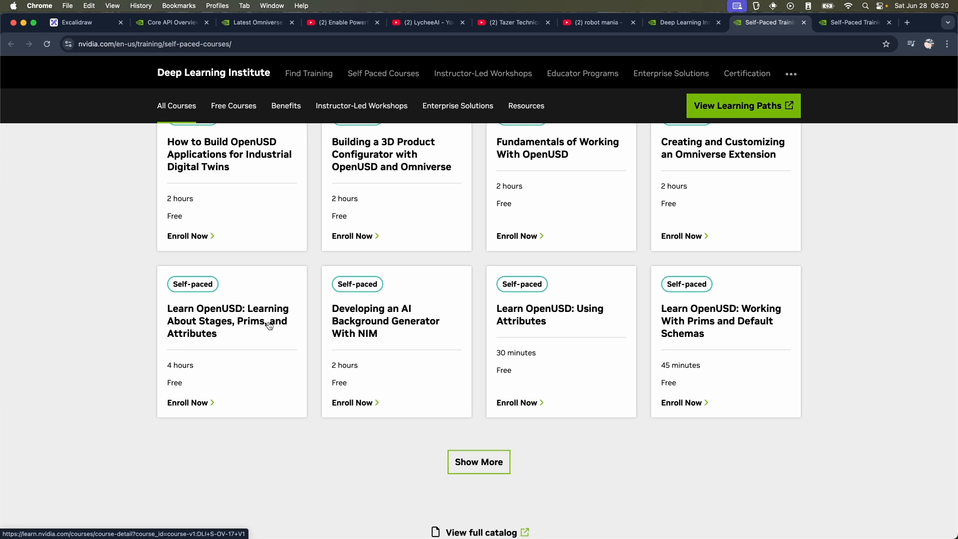
{"action": "scroll", "coordinate": [269, 325], "scroll_direction": "down", "scroll_amount": 5}
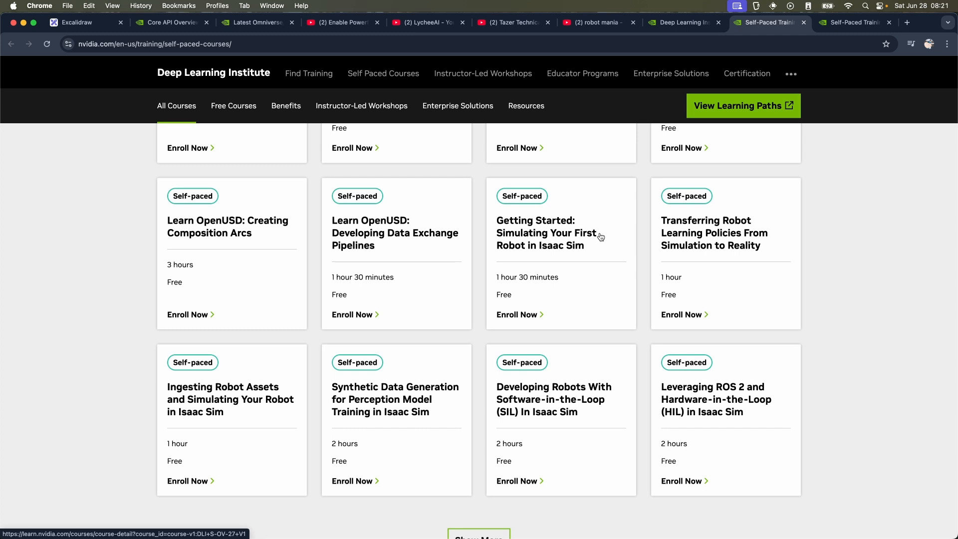
{"action": "scroll", "coordinate": [601, 237], "scroll_direction": "up", "scroll_amount": 10}
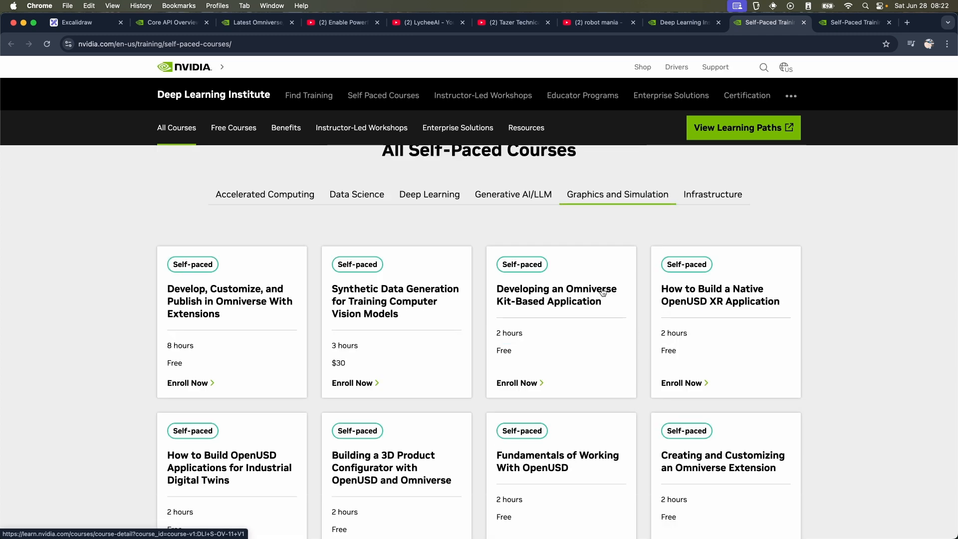